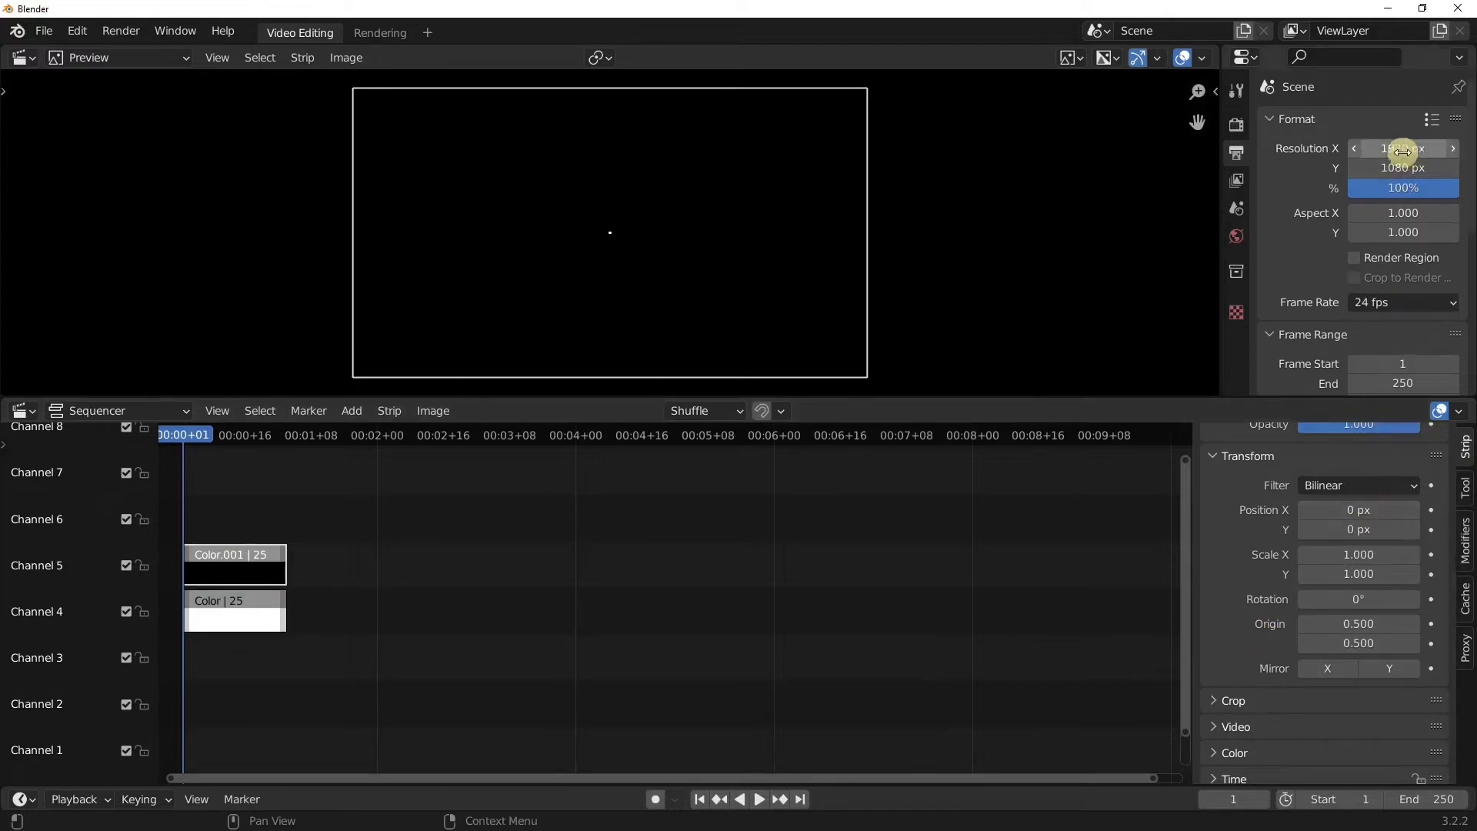
Step: Offset the black color strip by half the resolution, setting Position X to 1920/2 and Position Y to 1080/2
{"action": "left_click", "coordinate": [1363, 506]}
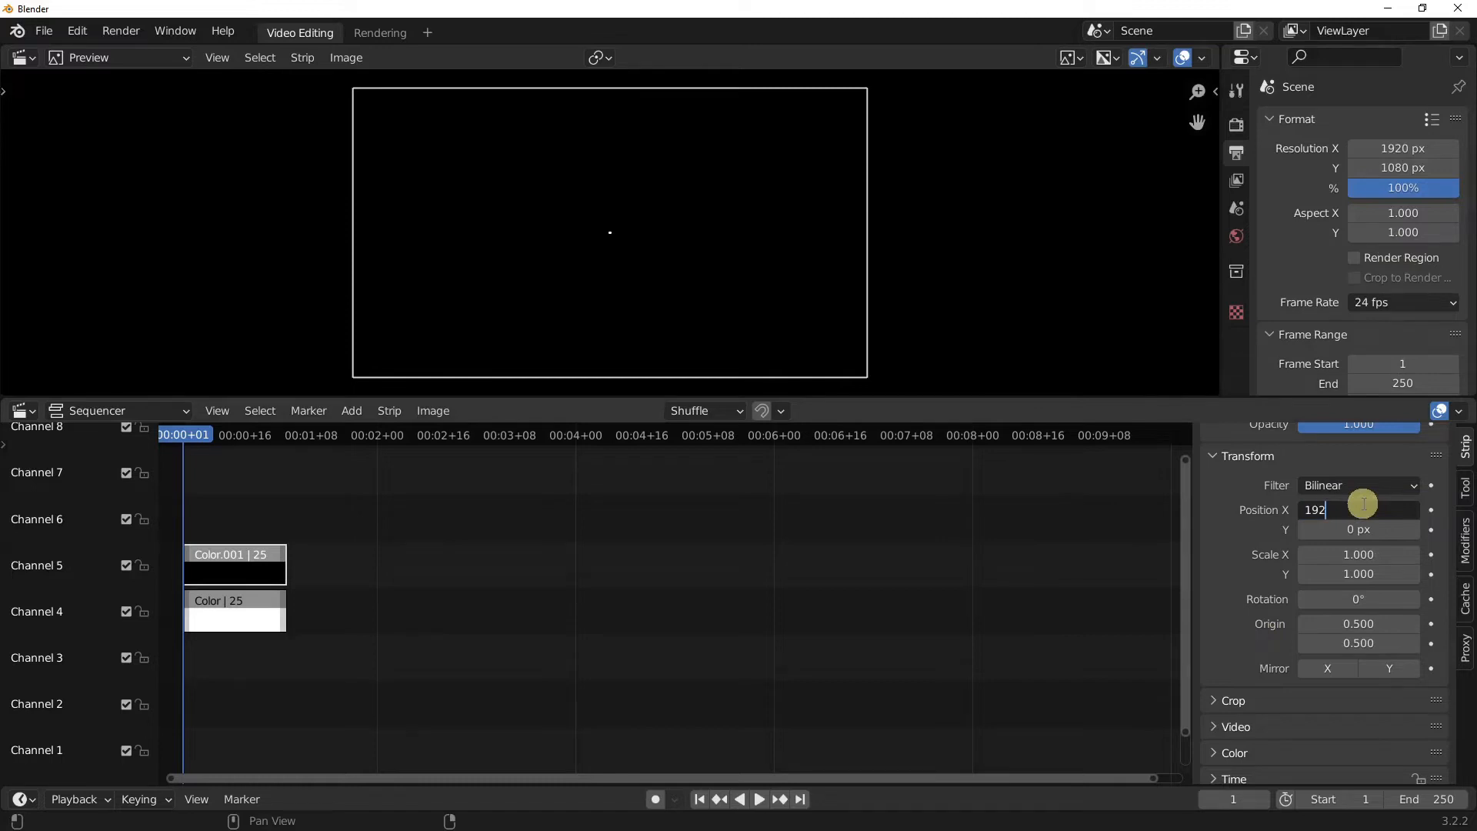
{"action": "type", "text": "1920/2"}
{"action": "key", "text": "Return"}
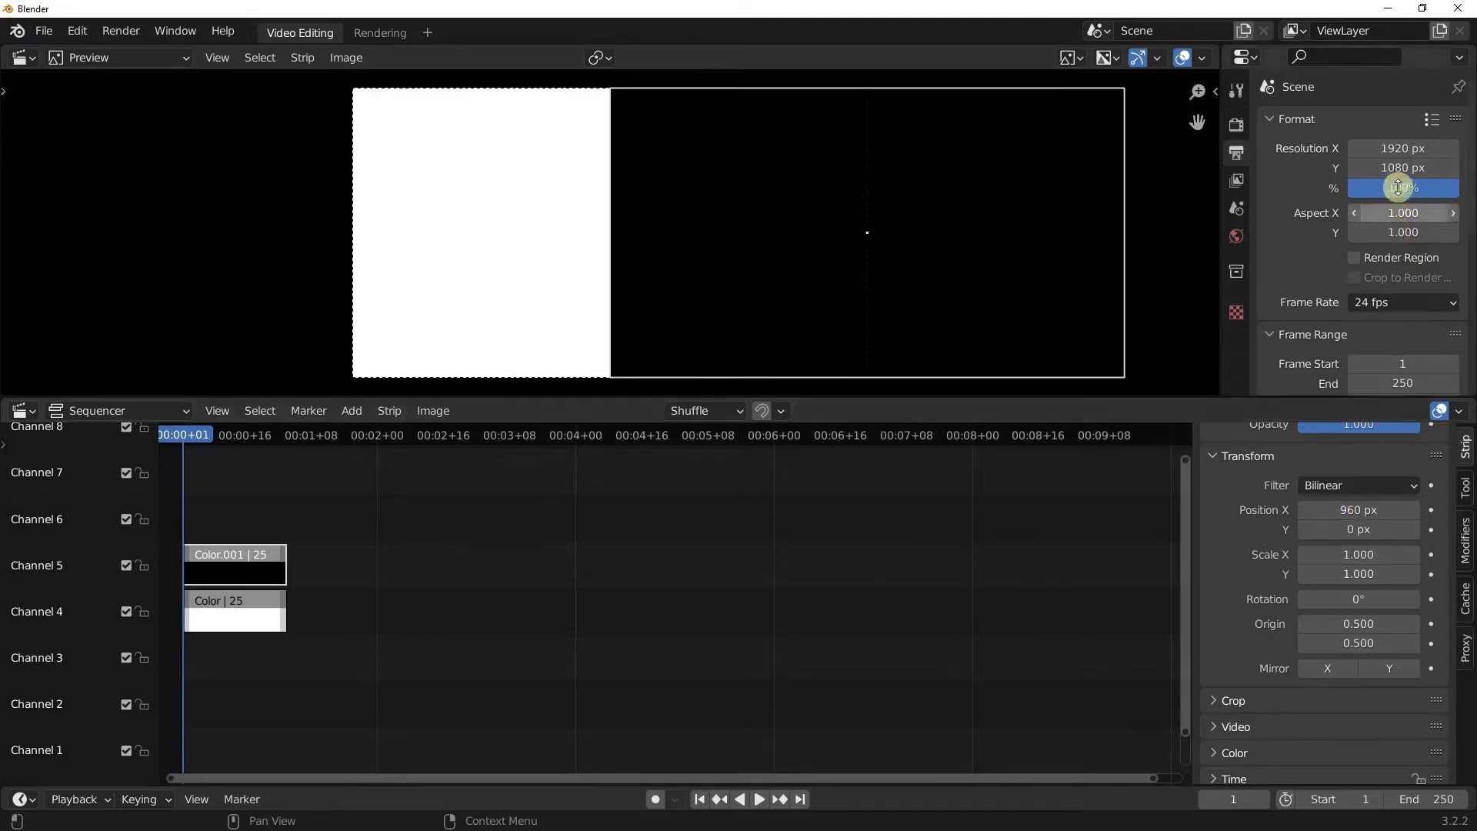
{"action": "left_click", "coordinate": [1370, 525]}
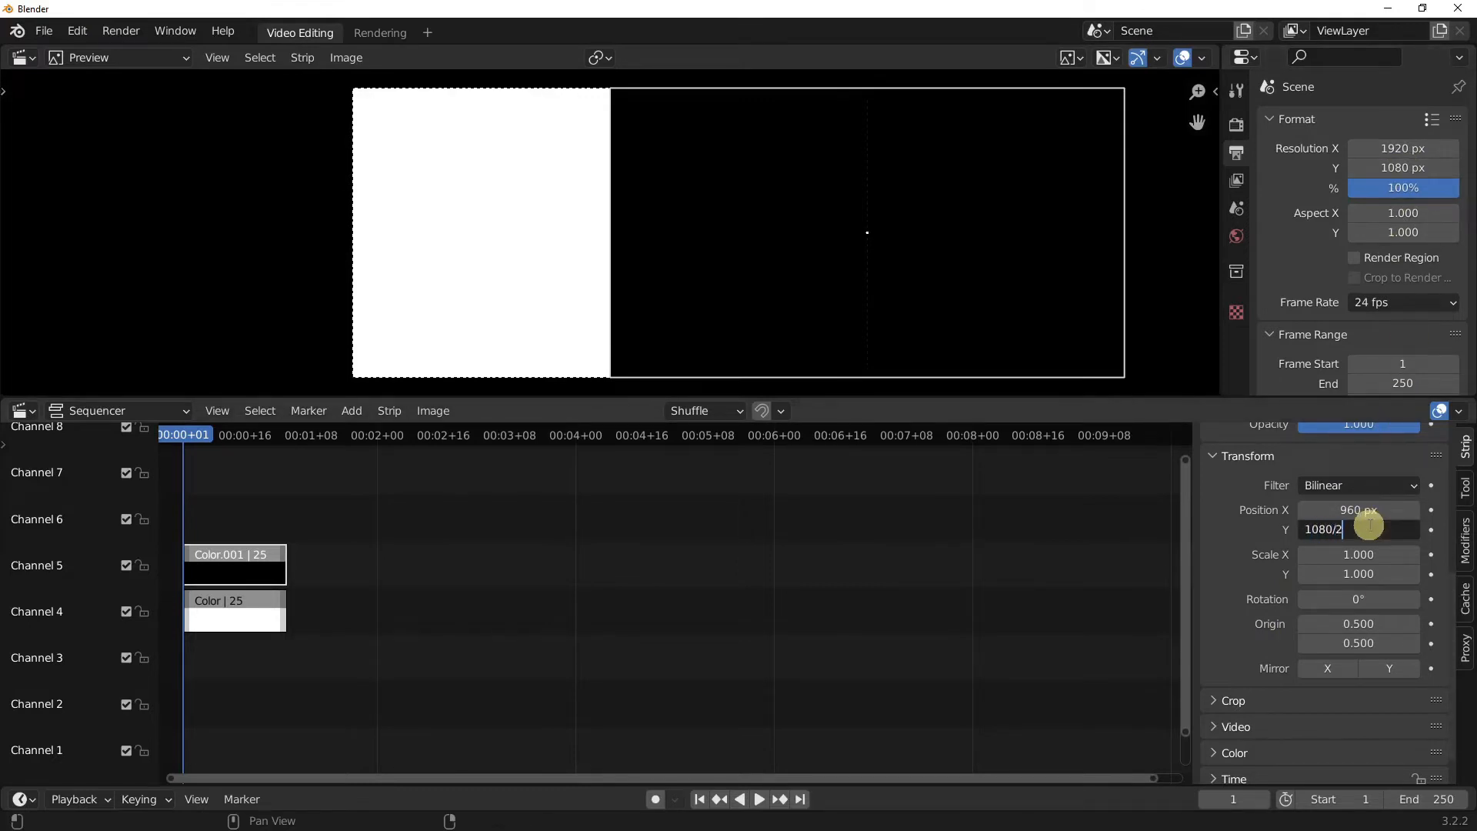
{"action": "key", "text": "Return"}
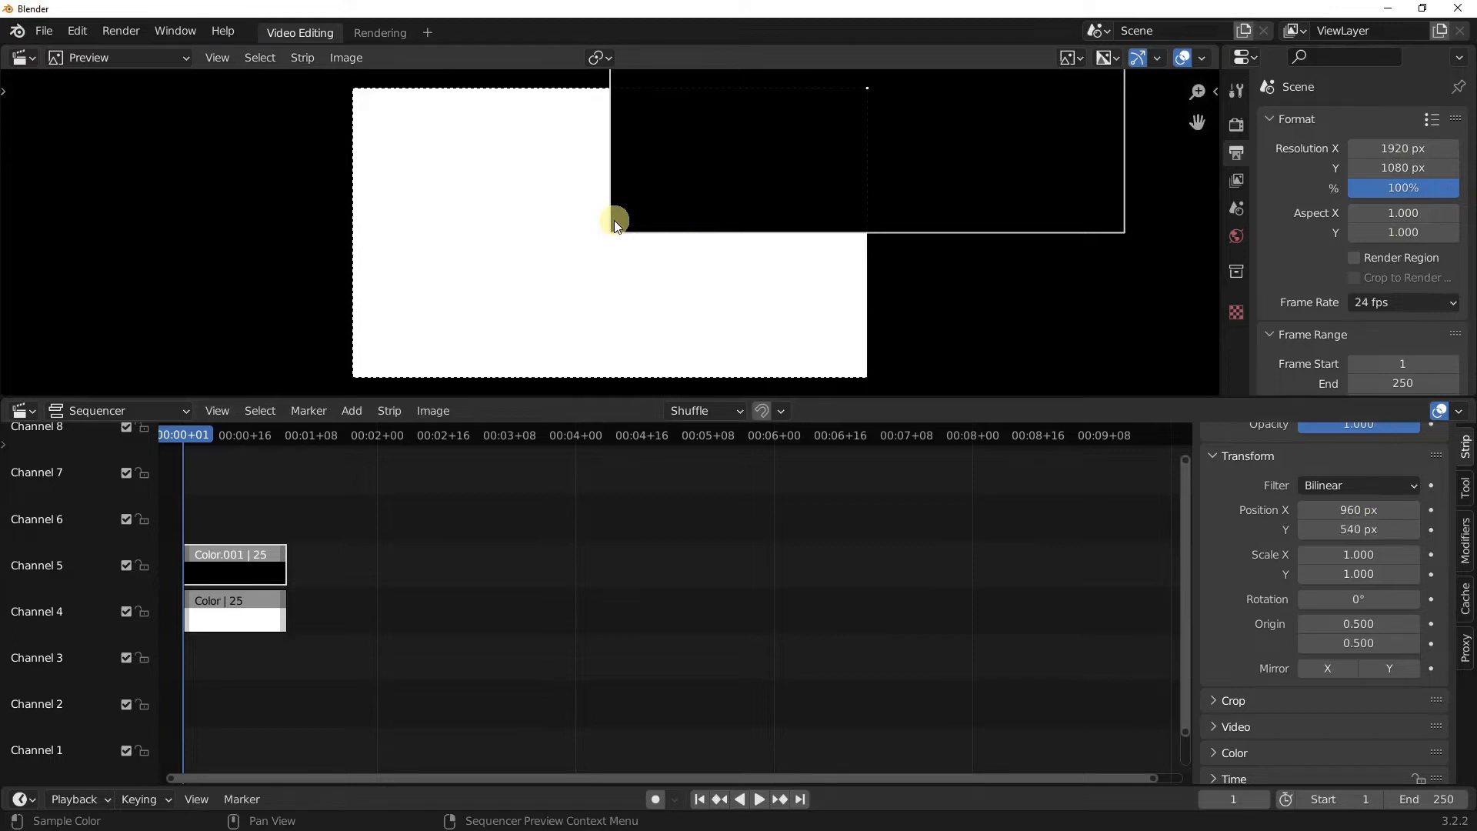
Step: Set the black strip's origin to 0 on both axes so it pivots about its lower-left corner
{"action": "scroll", "coordinate": [614, 220], "scroll_direction": "down", "scroll_amount": 1}
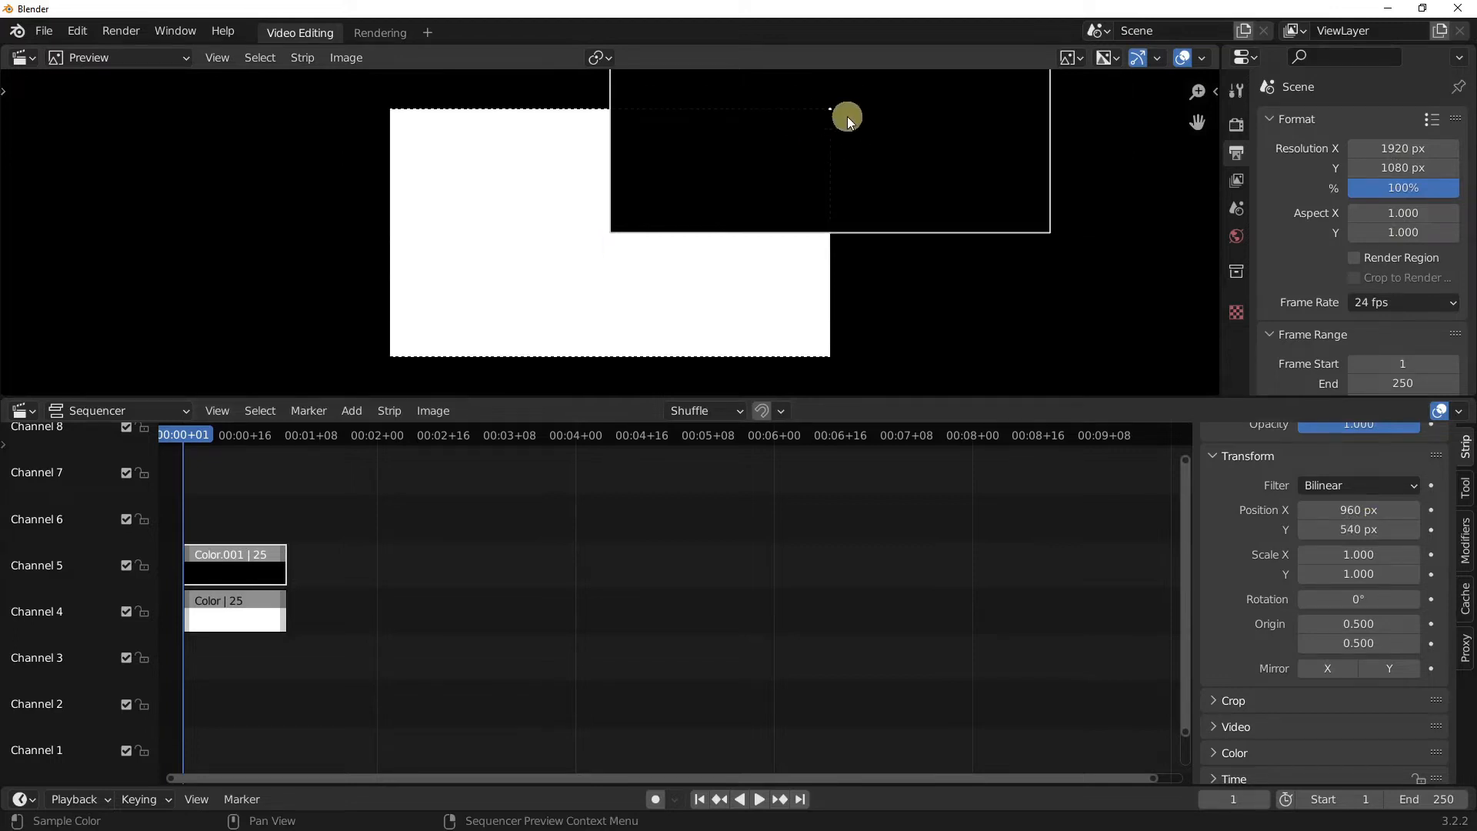
{"action": "mouse_move", "coordinate": [1364, 603]}
{"action": "left_mouse_down"}
{"action": "mouse_move", "coordinate": [46, 597]}
{"action": "mouse_move", "coordinate": [1147, 587]}
{"action": "mouse_move", "coordinate": [1239, 607]}
{"action": "mouse_move", "coordinate": [1442, 603]}
{"action": "mouse_move", "coordinate": [1355, 601]}
{"action": "left_mouse_up"}
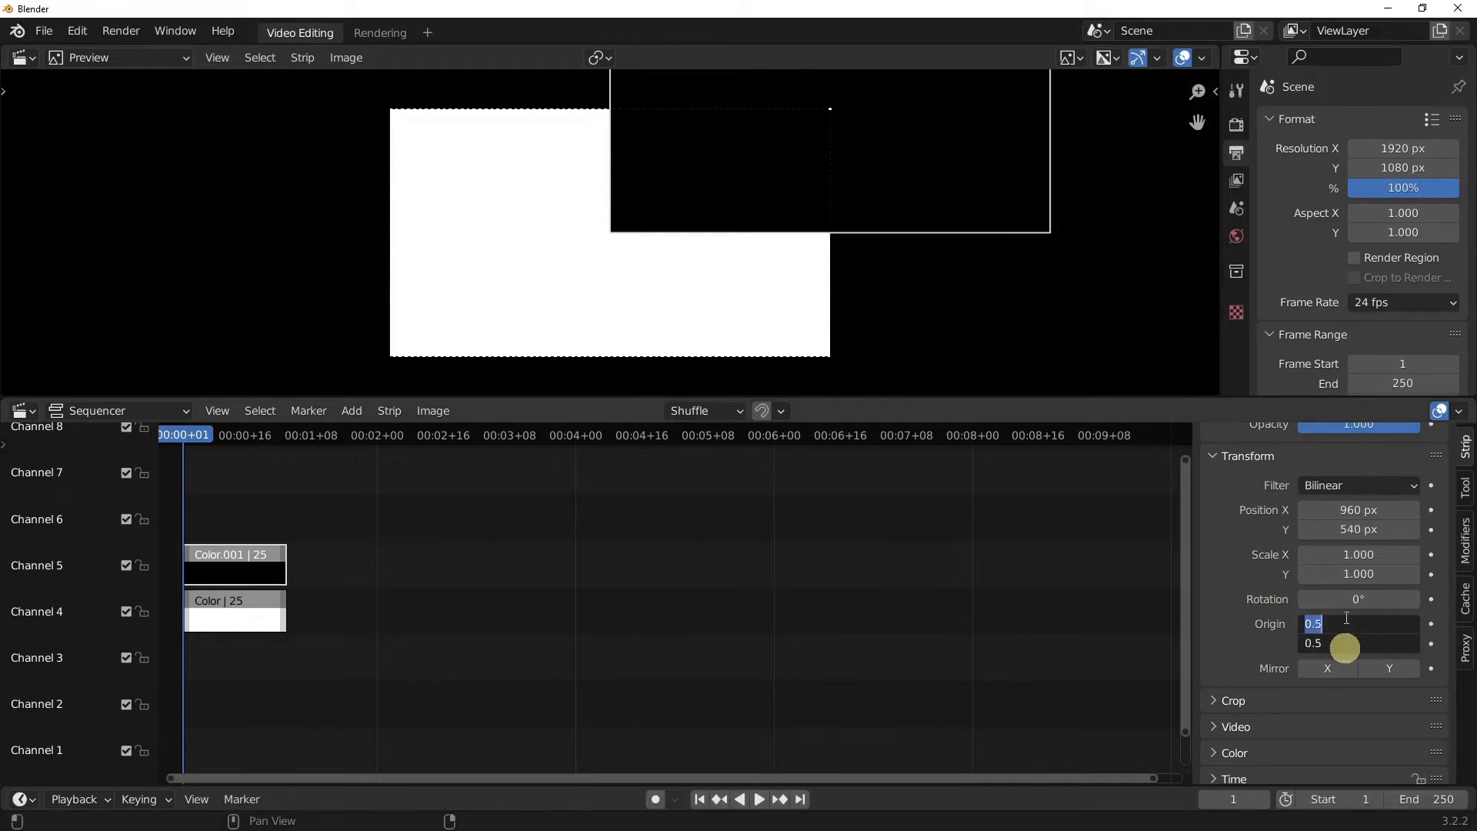
{"action": "key", "text": "Return"}
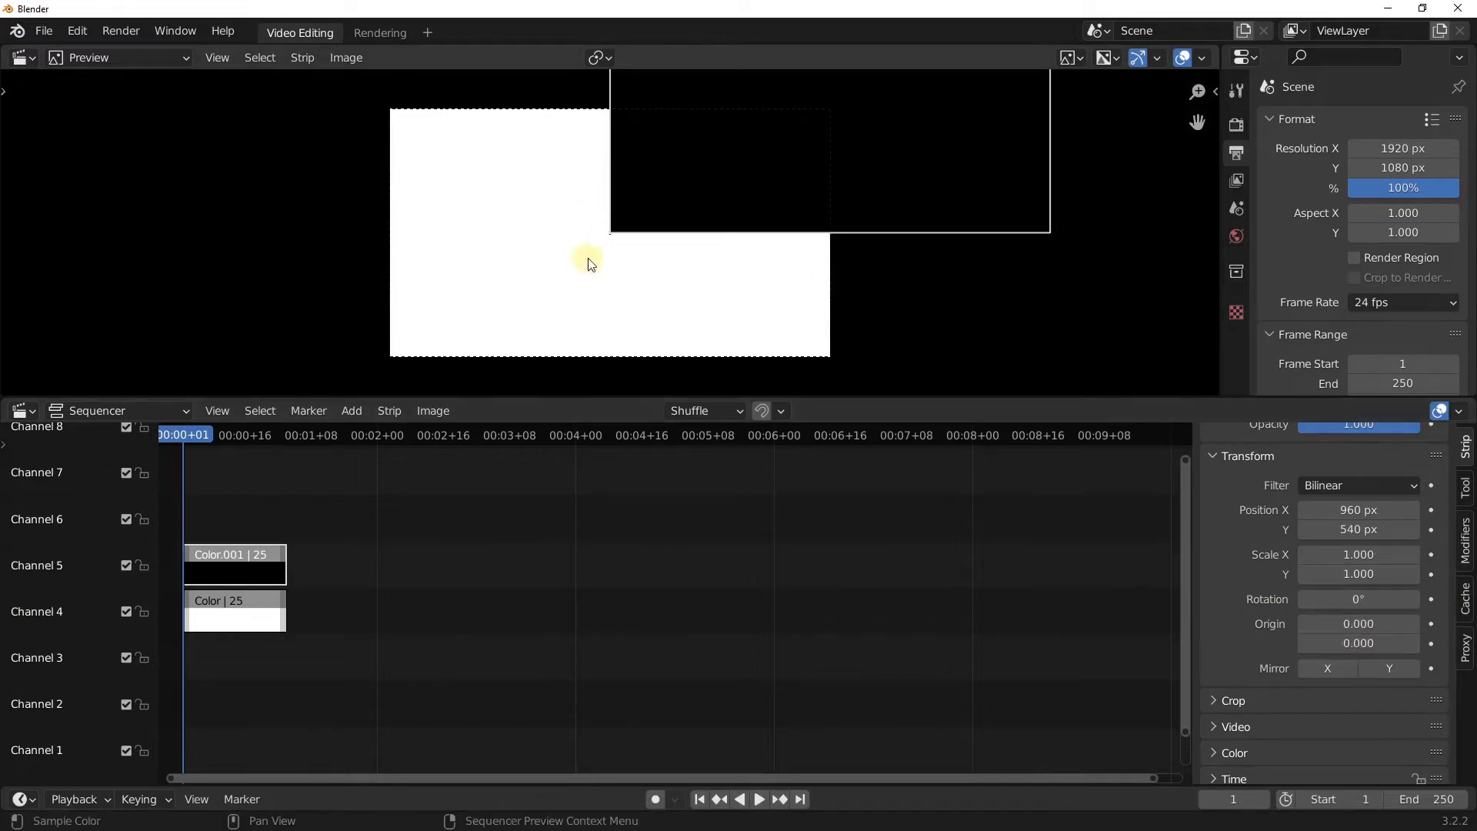
{"action": "mouse_move", "coordinate": [1346, 599]}
{"action": "left_mouse_down"}
{"action": "mouse_move", "coordinate": [90, 590]}
{"action": "mouse_move", "coordinate": [844, 505]}
{"action": "mouse_move", "coordinate": [163, 446]}
{"action": "mouse_move", "coordinate": [953, 469]}
{"action": "mouse_move", "coordinate": [464, 472]}
{"action": "mouse_move", "coordinate": [436, 524]}
{"action": "mouse_move", "coordinate": [1346, 599]}
{"action": "left_mouse_up"}
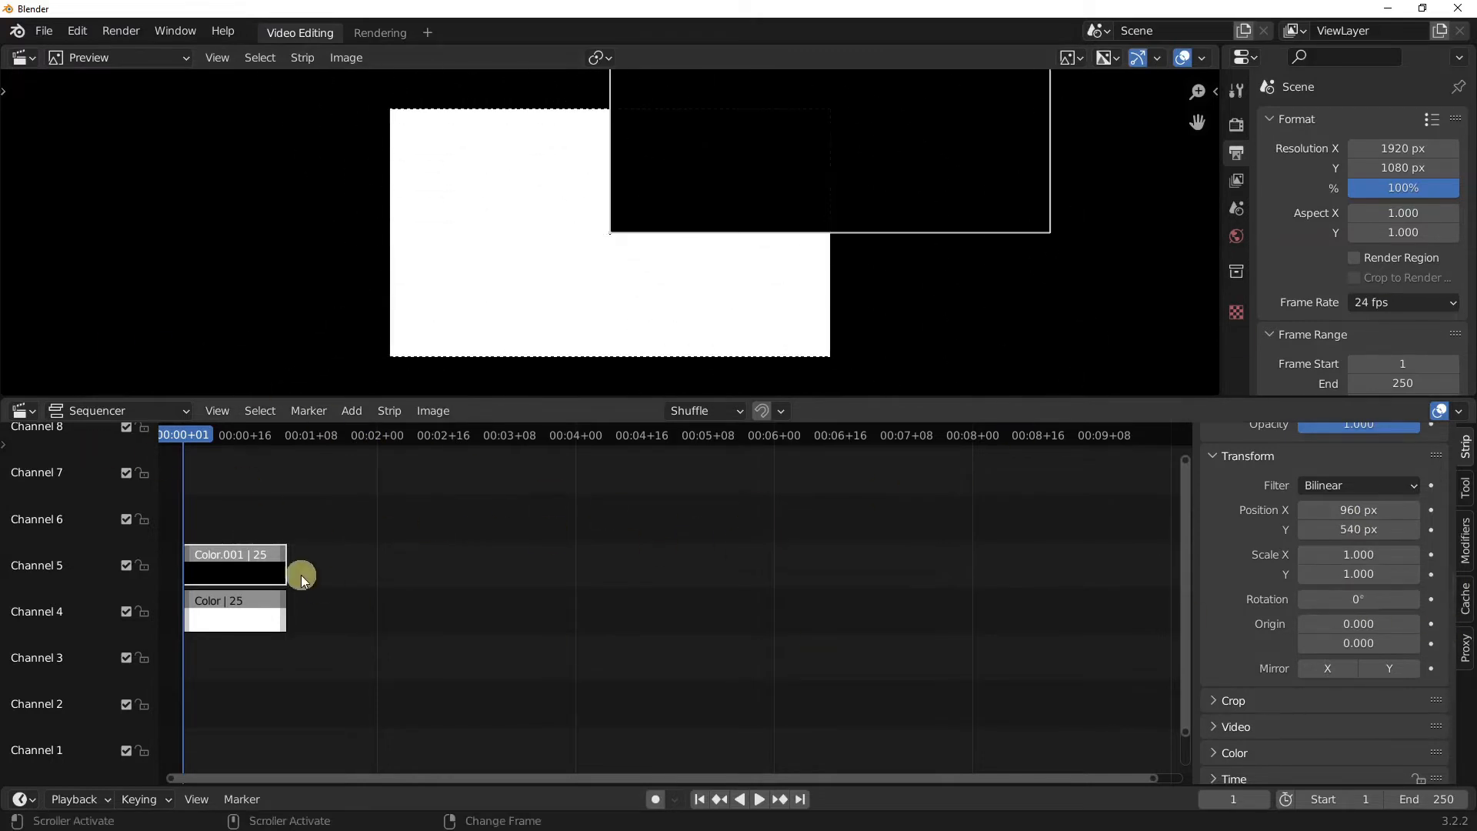
Step: Turn off Limit View to Contents and Show Seconds in the sequencer so the timeline counts frames
{"action": "middle_click_drag", "start_coordinate": [300, 577], "coordinate": [731, 602]}
{"action": "scroll", "coordinate": [697, 582], "scroll_direction": "up", "scroll_amount": 17}
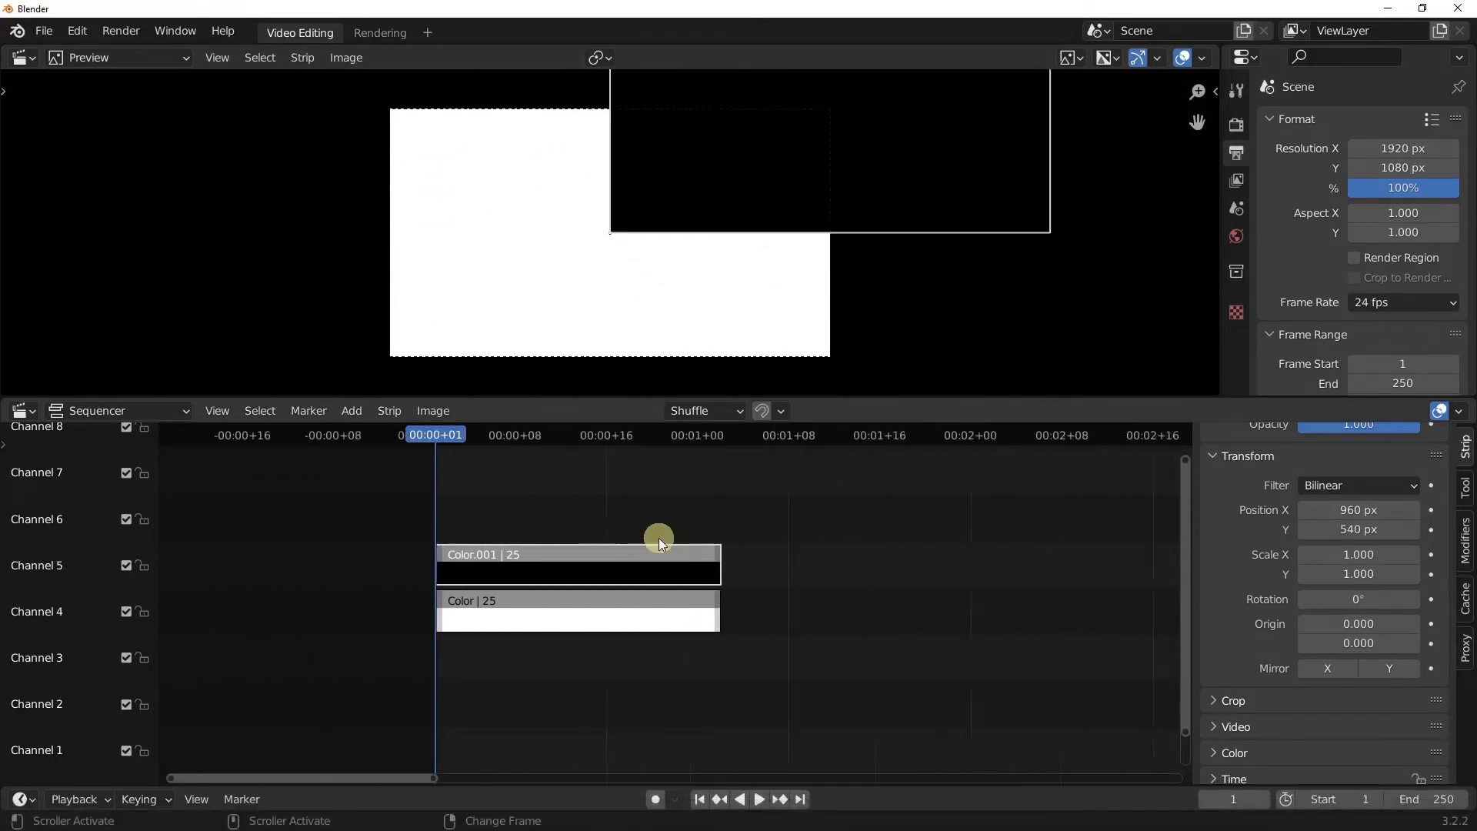
{"action": "left_click", "coordinate": [218, 413]}
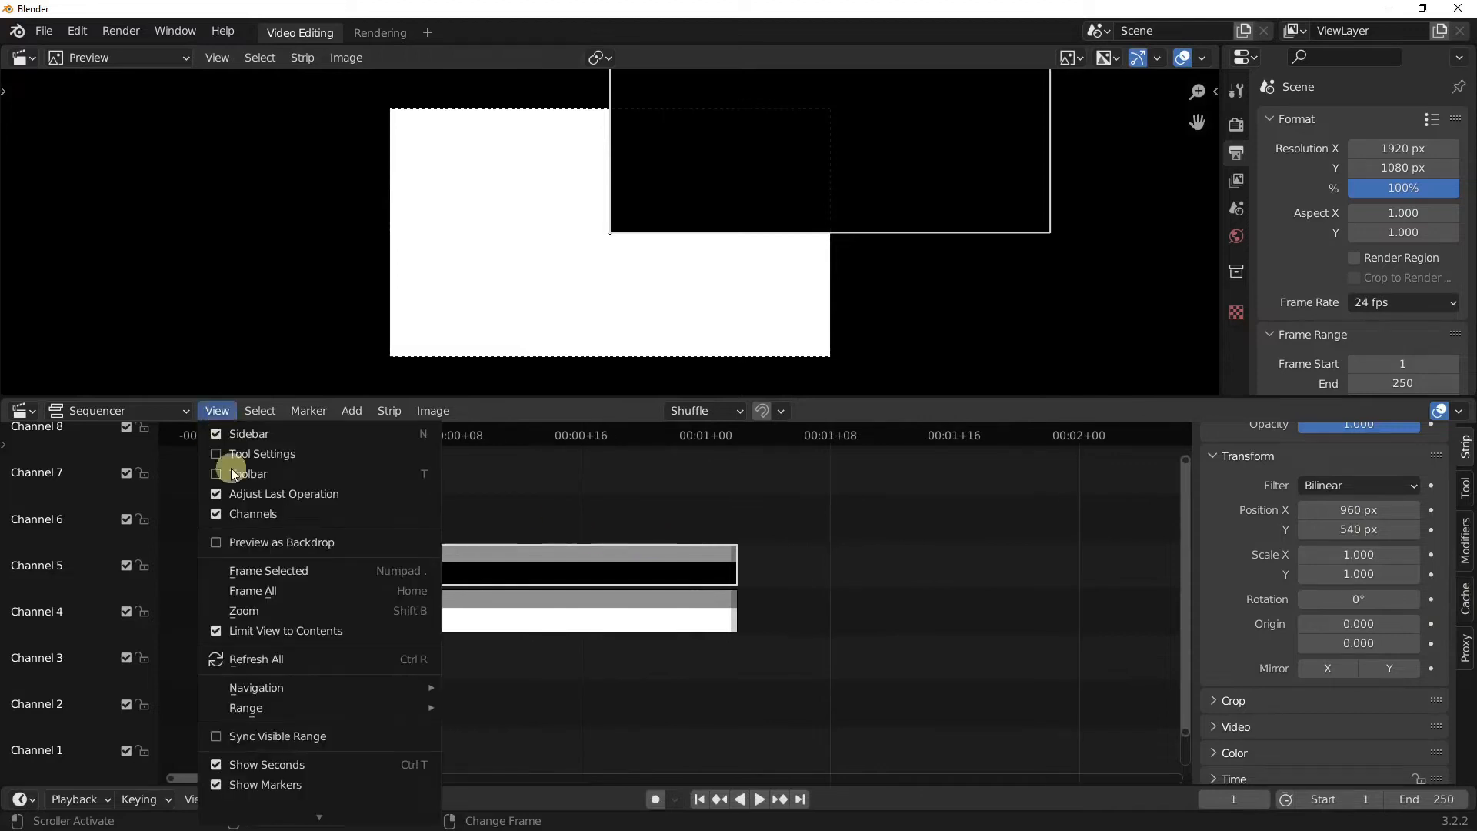
{"action": "left_click", "coordinate": [315, 629]}
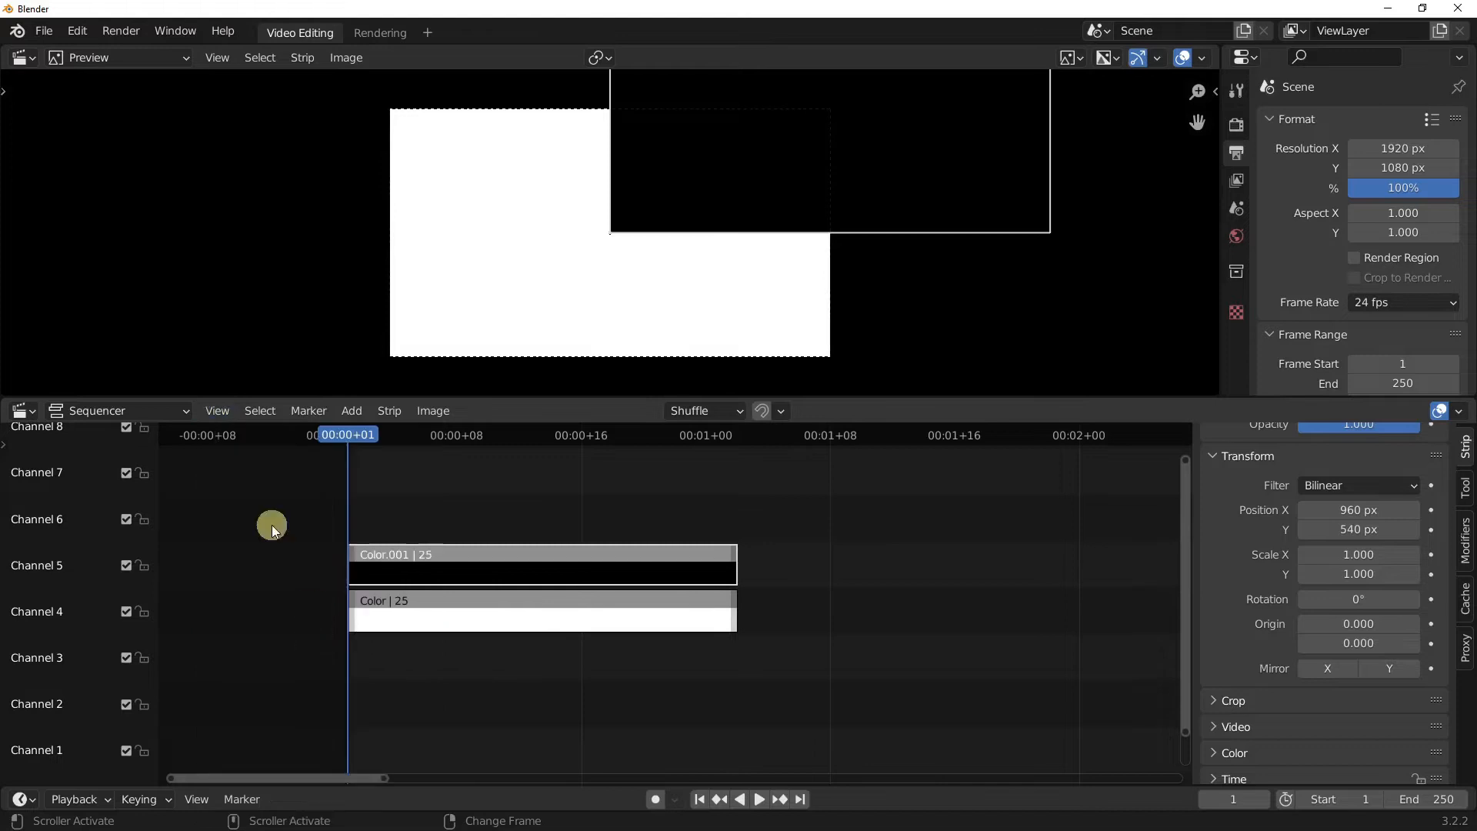
{"action": "left_click", "coordinate": [217, 411]}
{"action": "scroll", "coordinate": [262, 764], "scroll_direction": "down", "scroll_amount": 1}
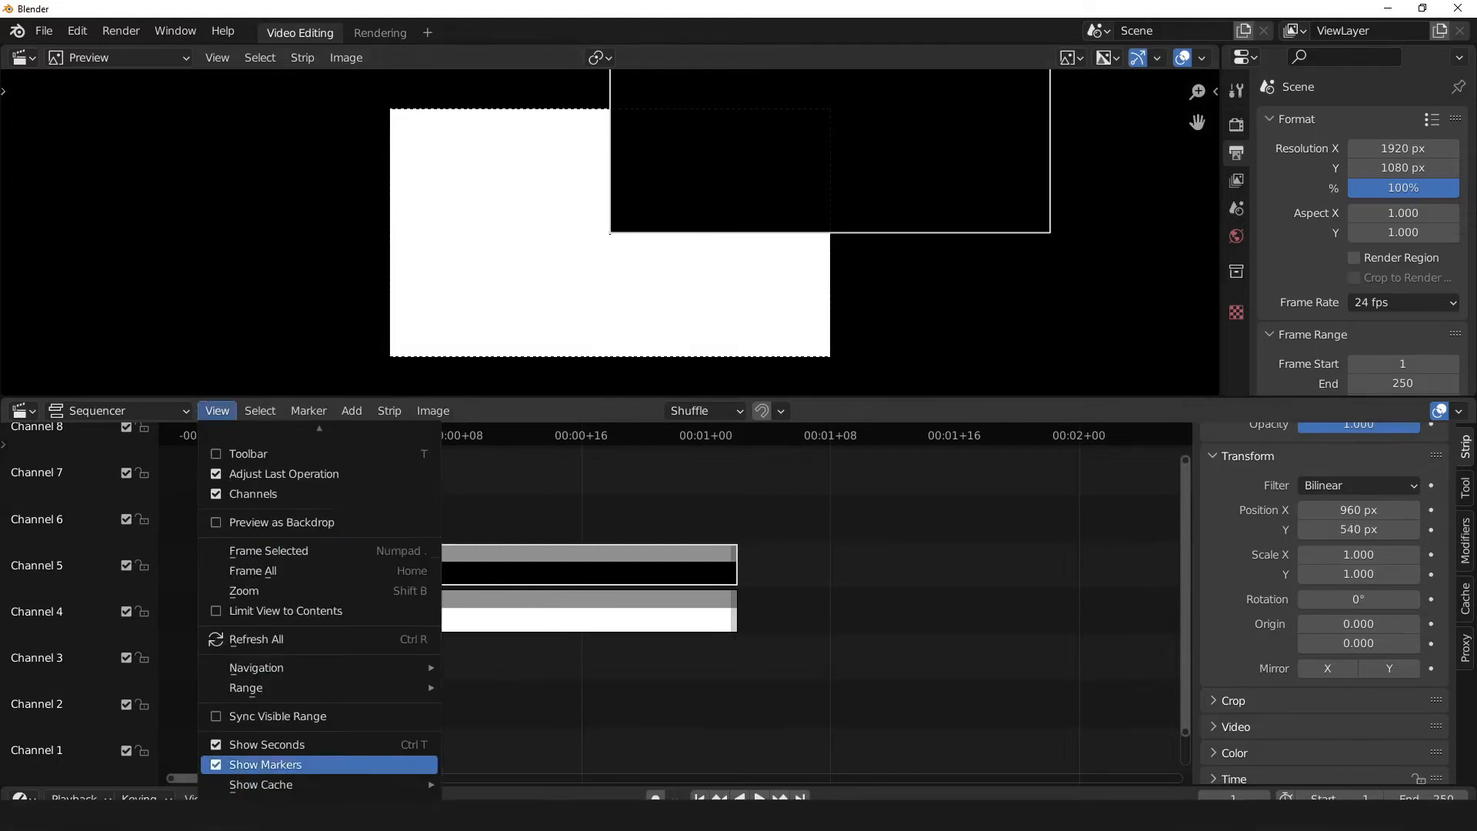
{"action": "left_click", "coordinate": [294, 748]}
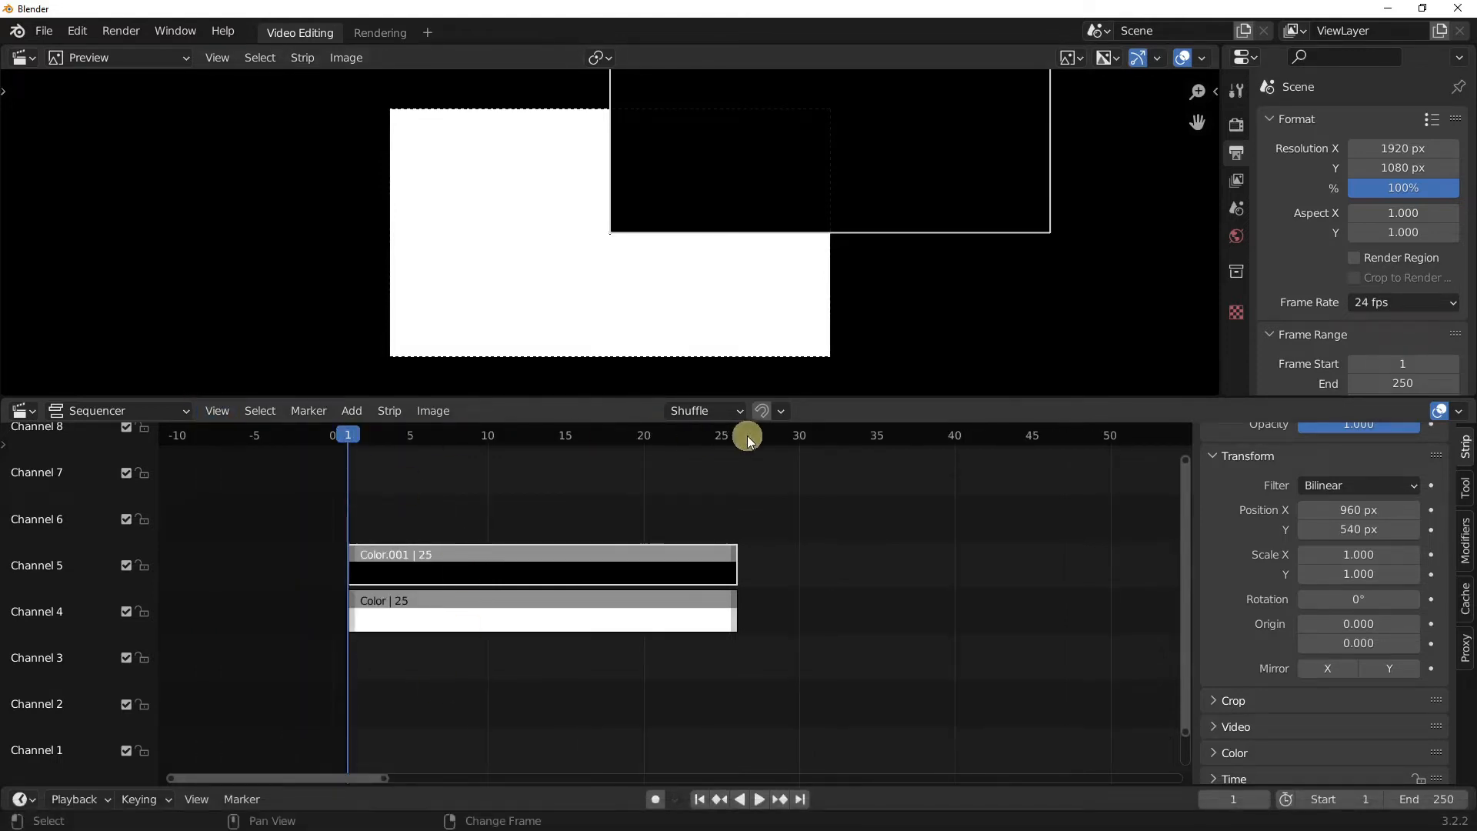
Step: Extend the ends of both color strips by 13 frames, to a length of 38 frames
{"action": "left_click", "coordinate": [731, 561], "text": "ctrl"}
{"action": "key", "text": "g"}
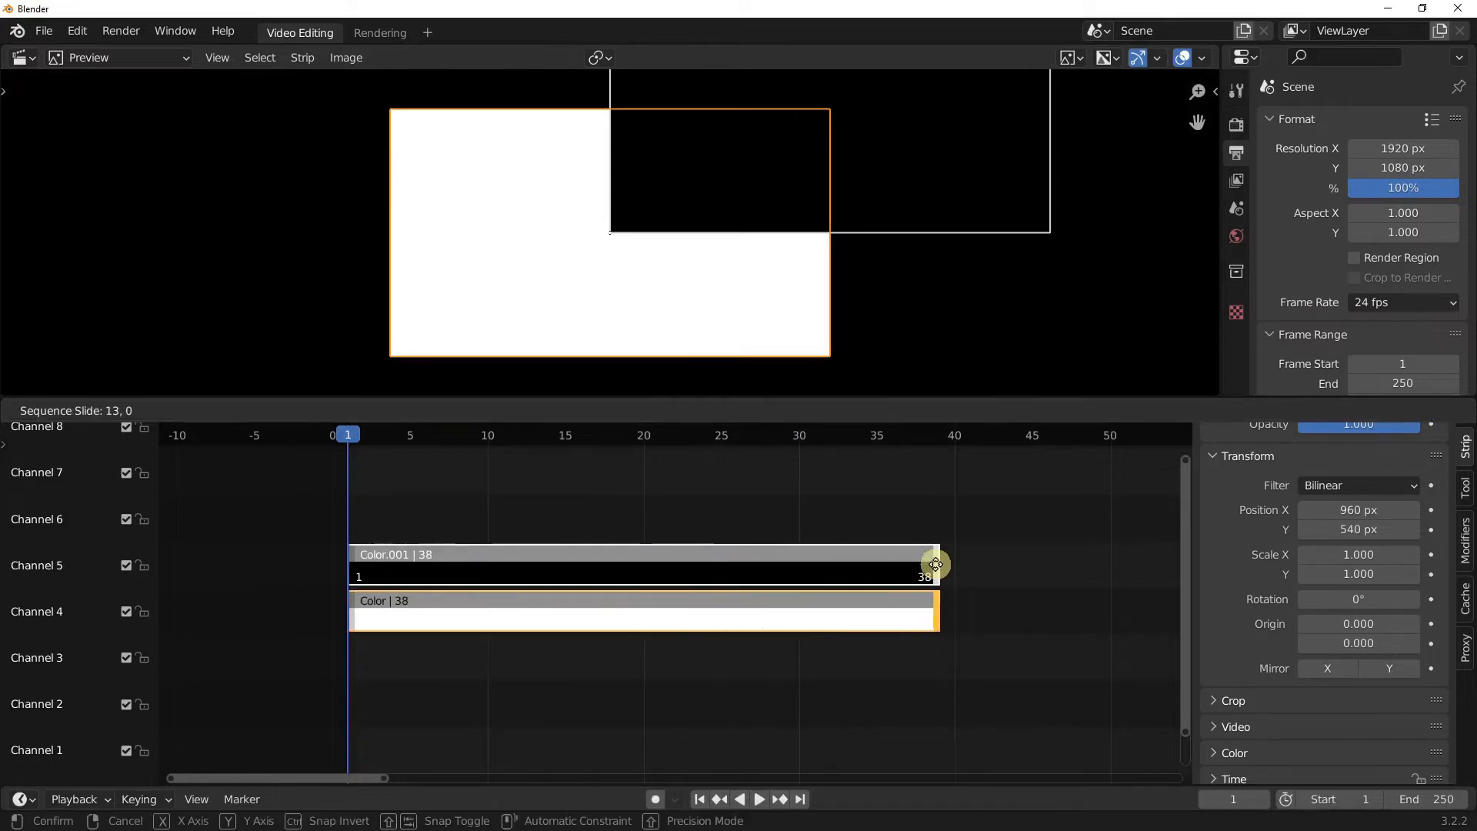
{"action": "left_click", "coordinate": [936, 564]}
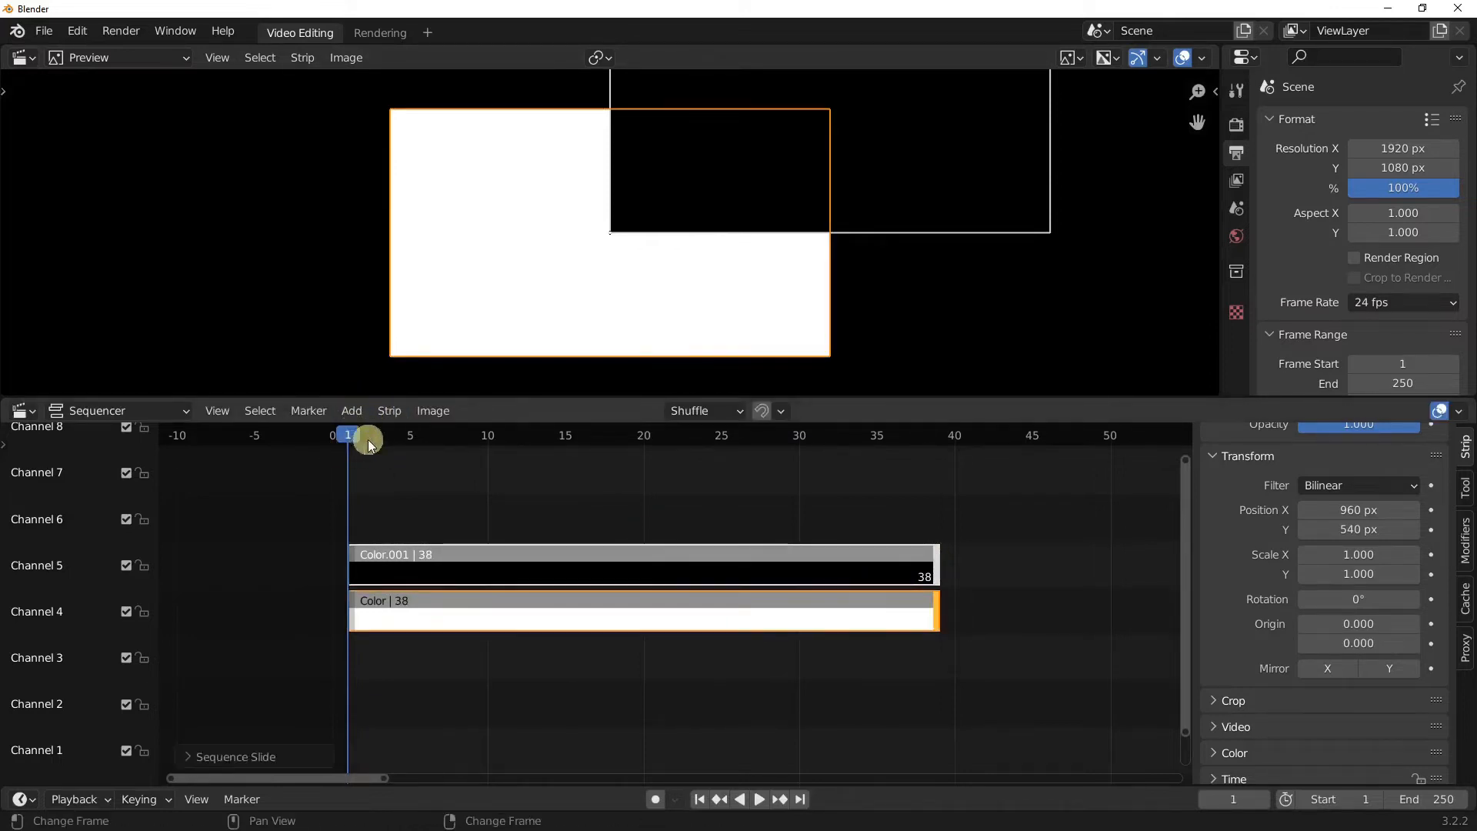
Step: Keyframe the black strip's rotation at 0° on frame 1 and 360° on frame 31, and play it from the start
{"action": "left_click", "coordinate": [1431, 598]}
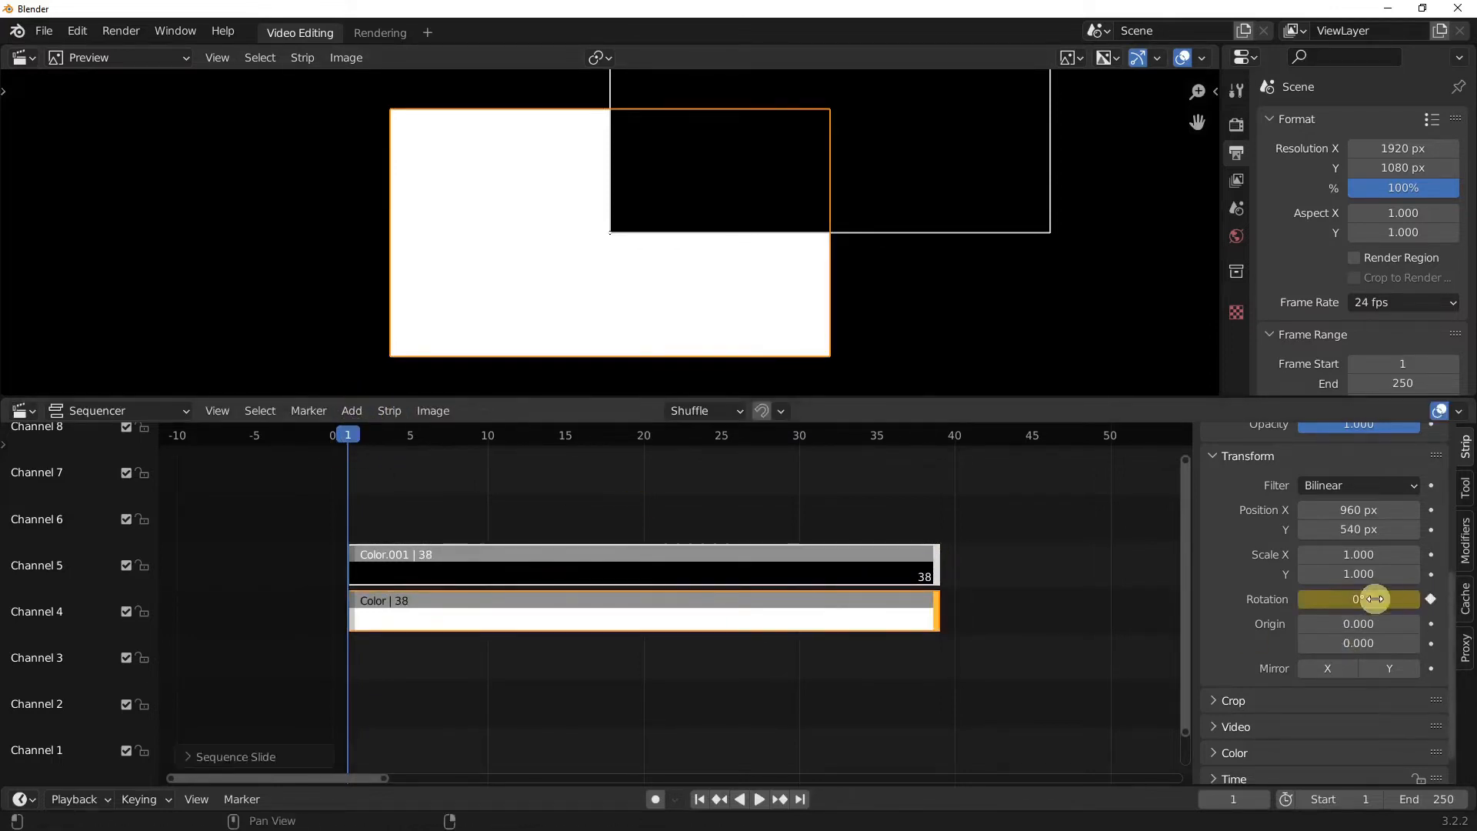
{"action": "left_click_drag", "start_coordinate": [356, 439], "coordinate": [814, 437]}
{"action": "left_click_drag", "start_coordinate": [1398, 593], "coordinate": [1380, 596]}
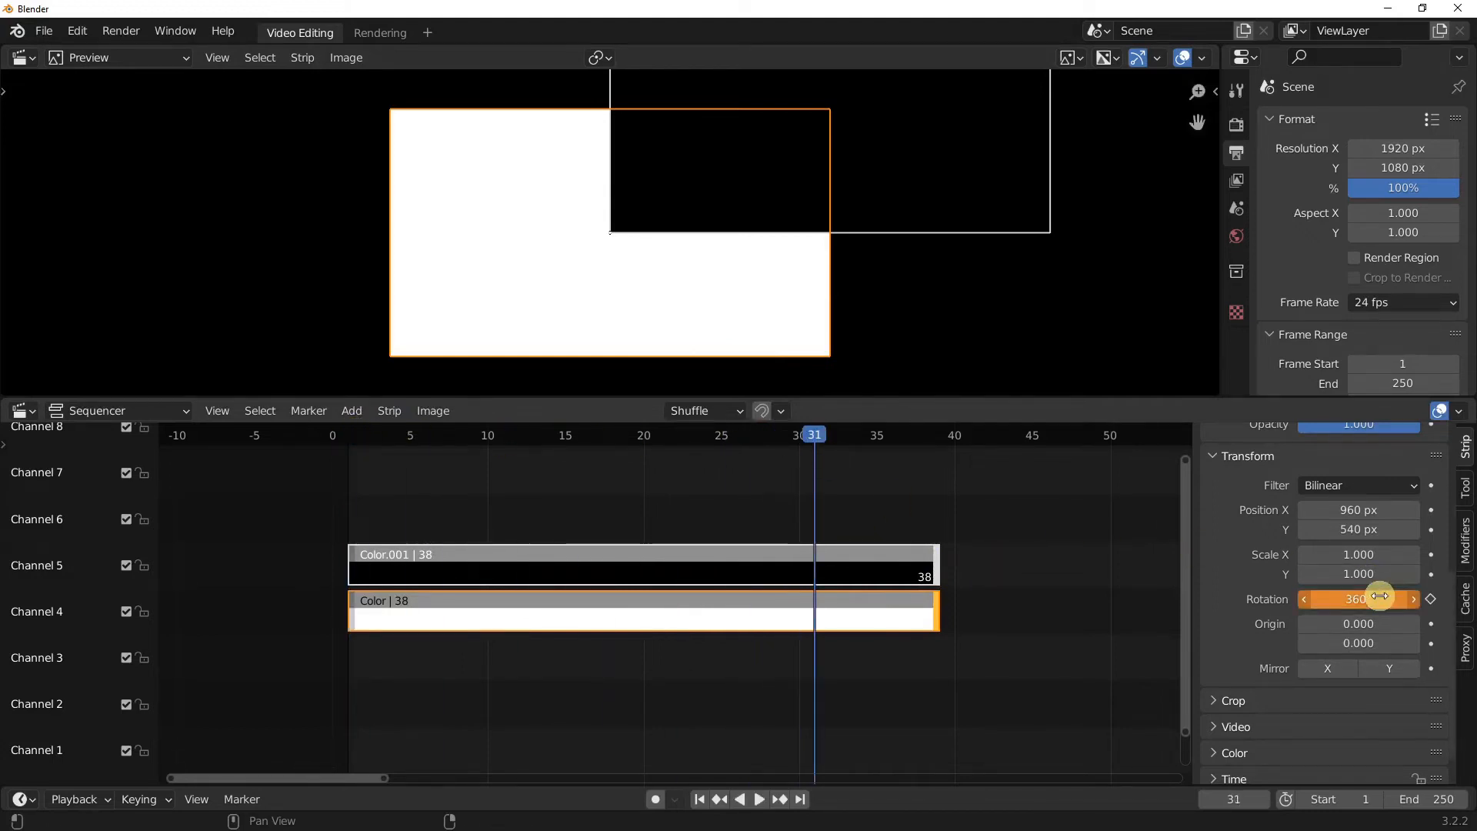
{"action": "left_click", "coordinate": [1431, 599]}
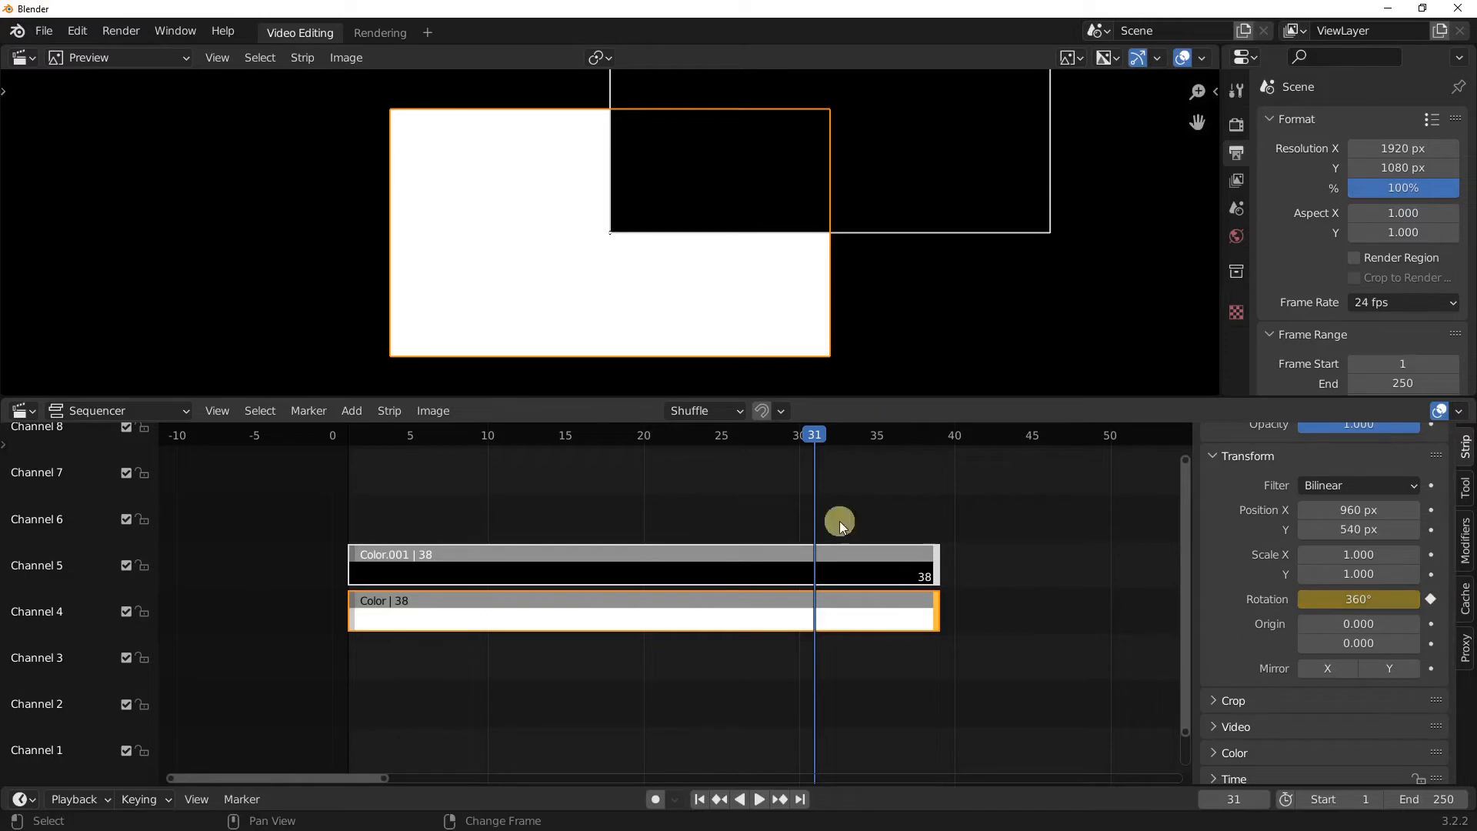
{"action": "left_click", "coordinate": [700, 800]}
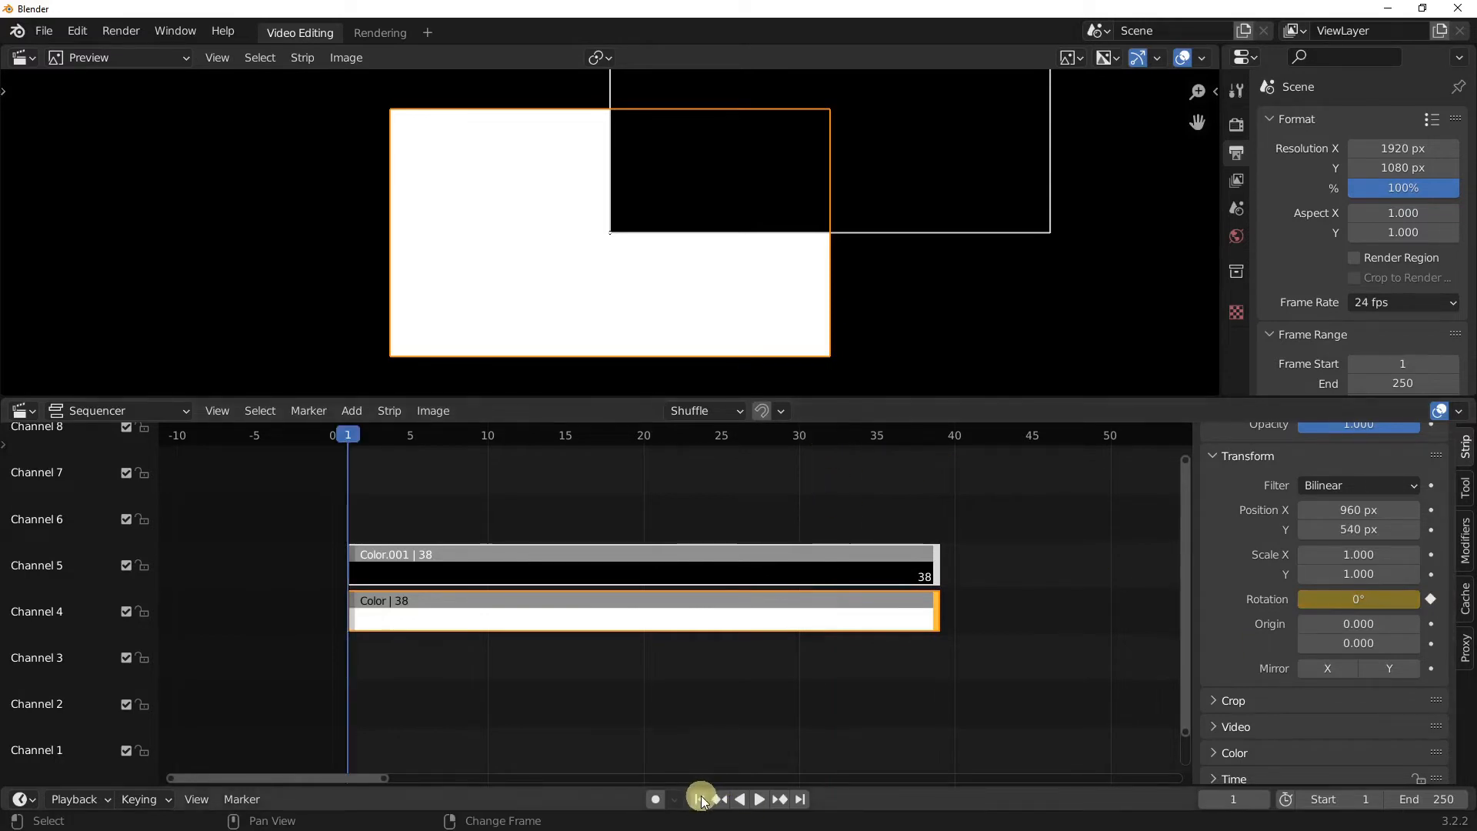
{"action": "key", "text": "space"}
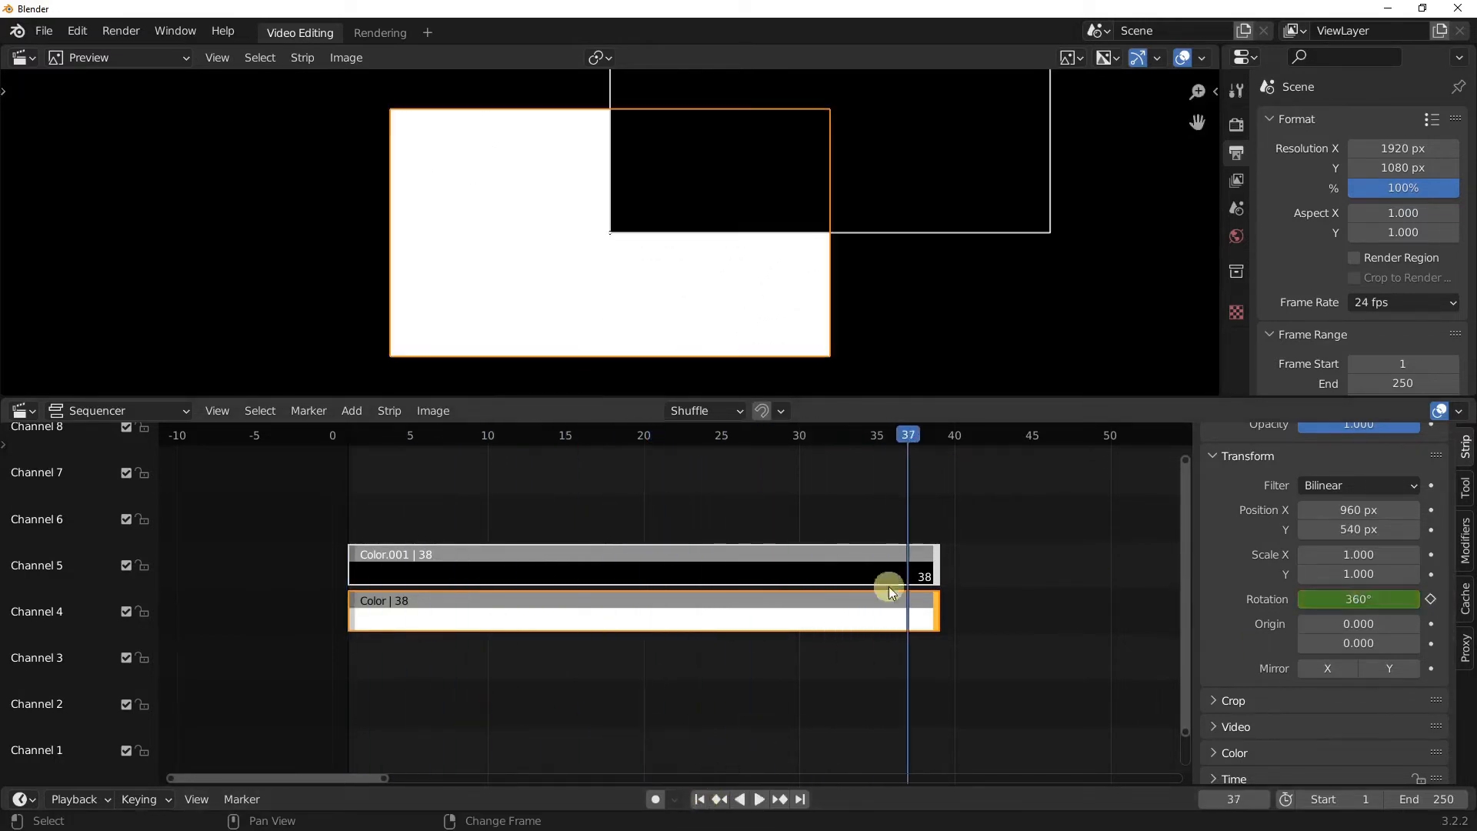
Step: Replace the black strip's rotation keyframe at frame 31 with -360° and scrub around that frame
{"action": "left_click_drag", "start_coordinate": [911, 436], "coordinate": [868, 476]}
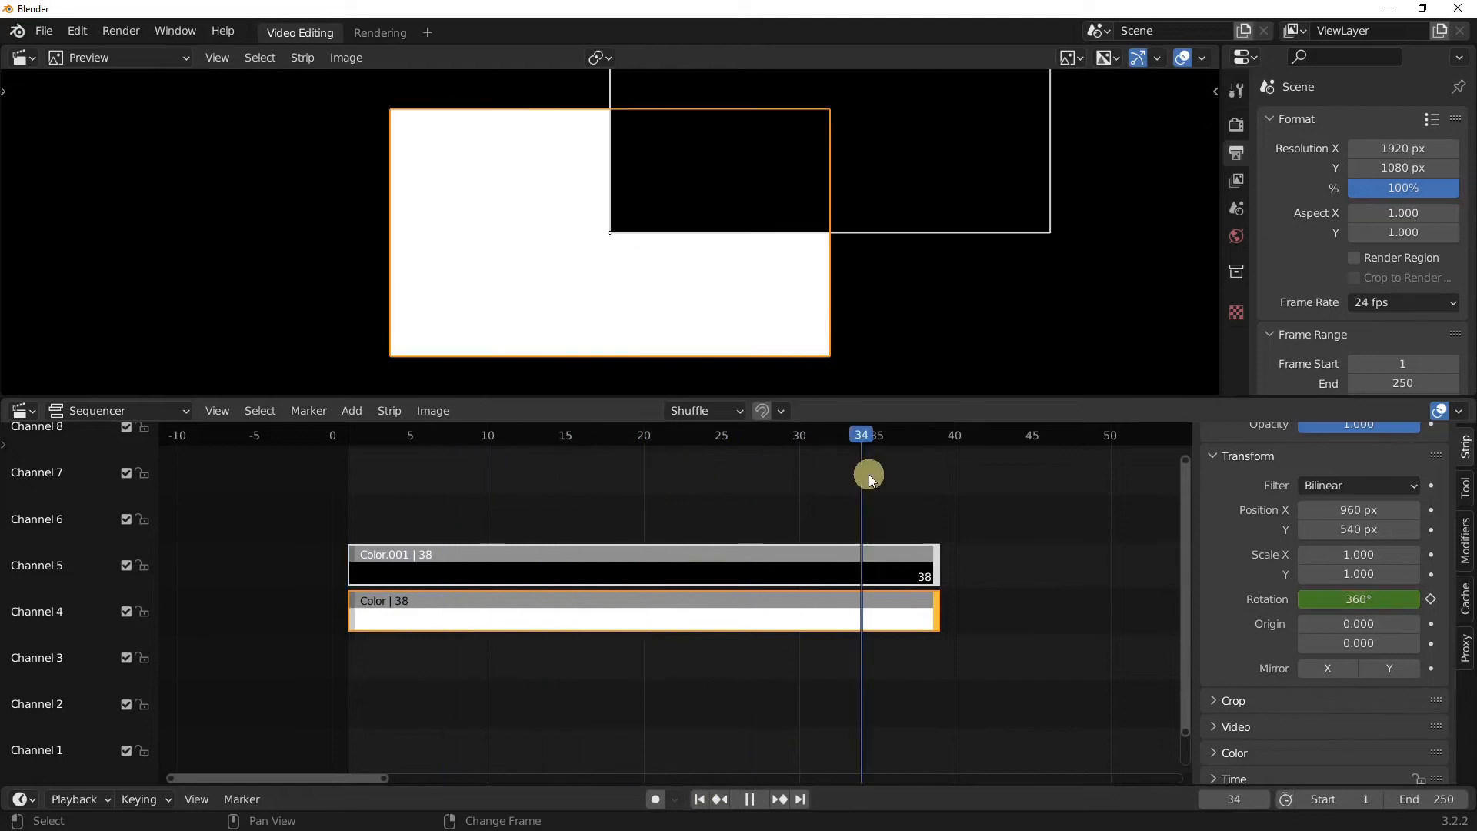
{"action": "key", "text": "Down"}
{"action": "double_click", "coordinate": [1351, 599]}
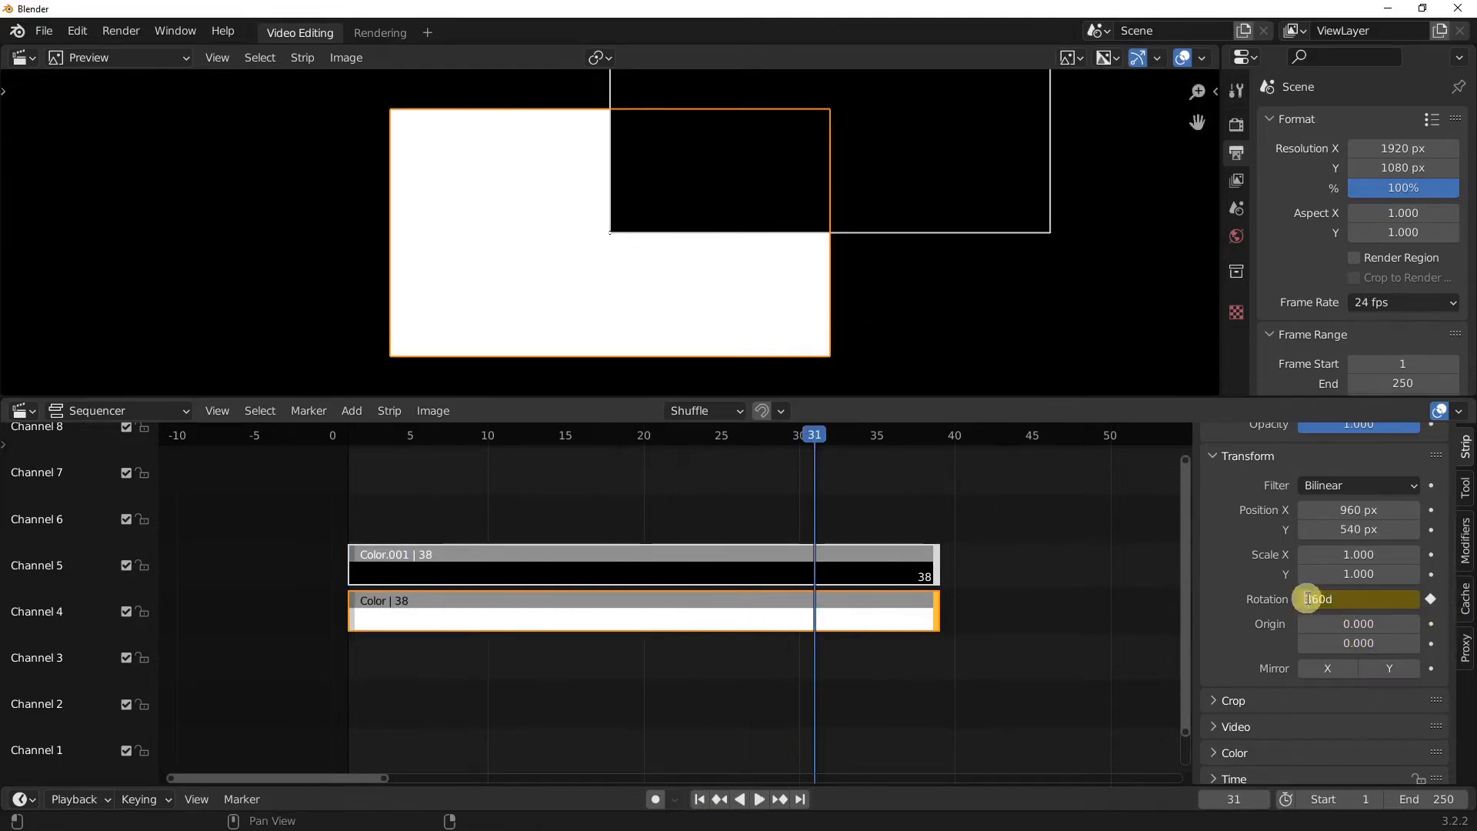
{"action": "key", "text": "Return"}
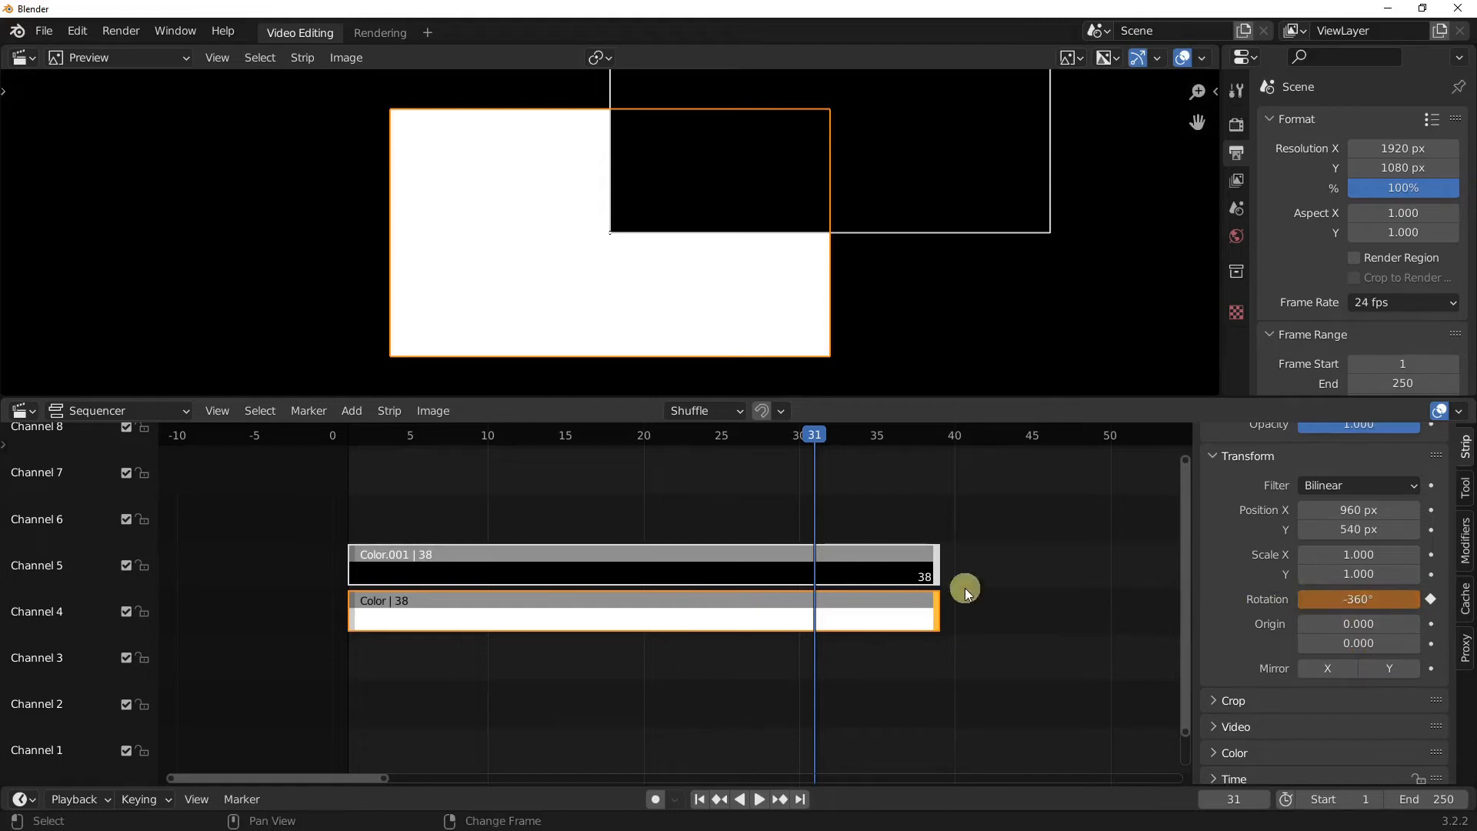
{"action": "left_click", "coordinate": [1431, 598]}
{"action": "left_click_drag", "start_coordinate": [820, 438], "coordinate": [887, 497]}
{"action": "left_click_drag", "start_coordinate": [886, 497], "coordinate": [815, 491]}
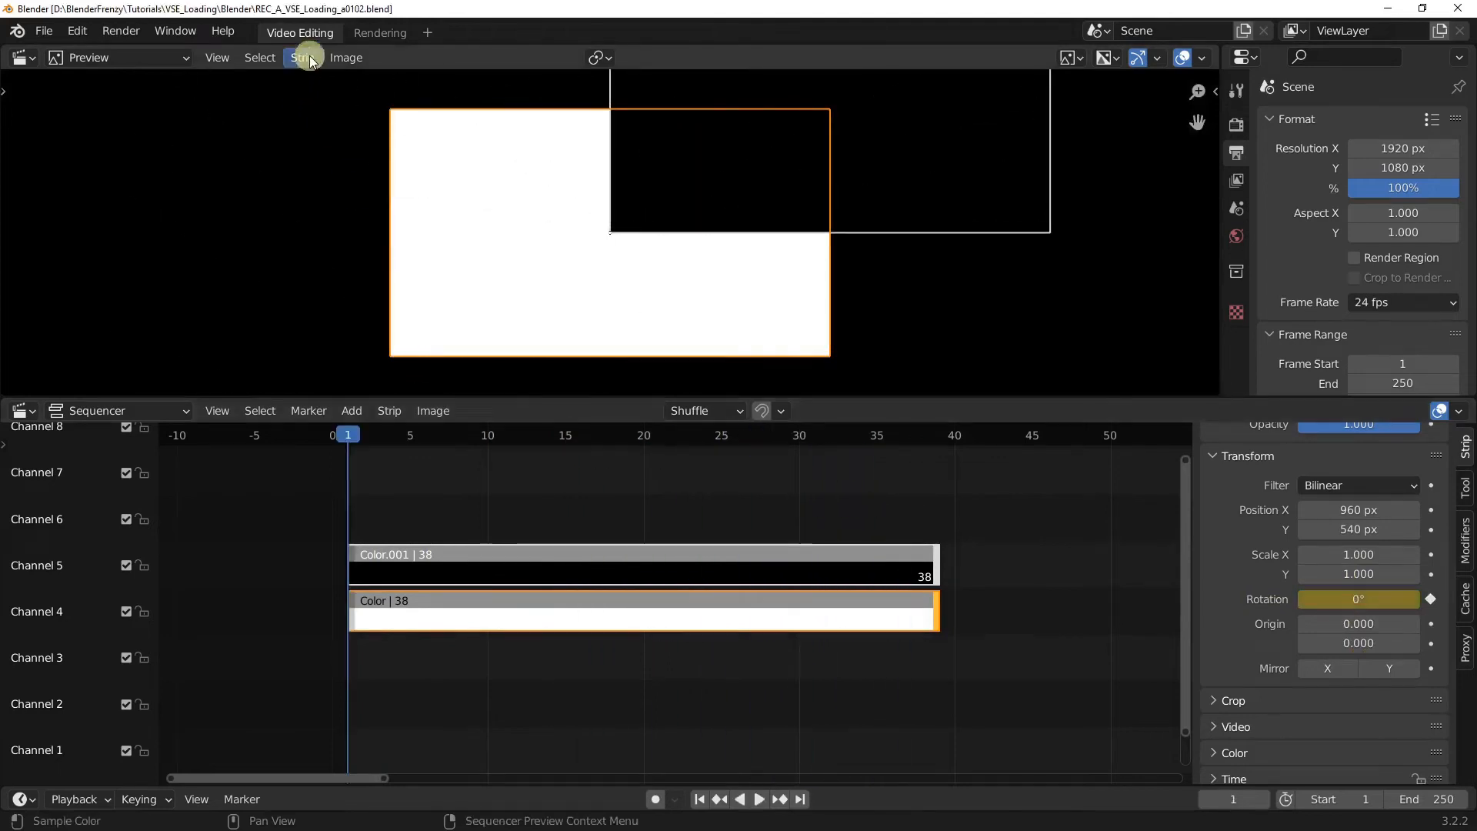
Step: Switch to the Rendering workspace and set its image editor to Mask mode
{"action": "left_click", "coordinate": [378, 34]}
{"action": "left_click", "coordinate": [77, 58]}
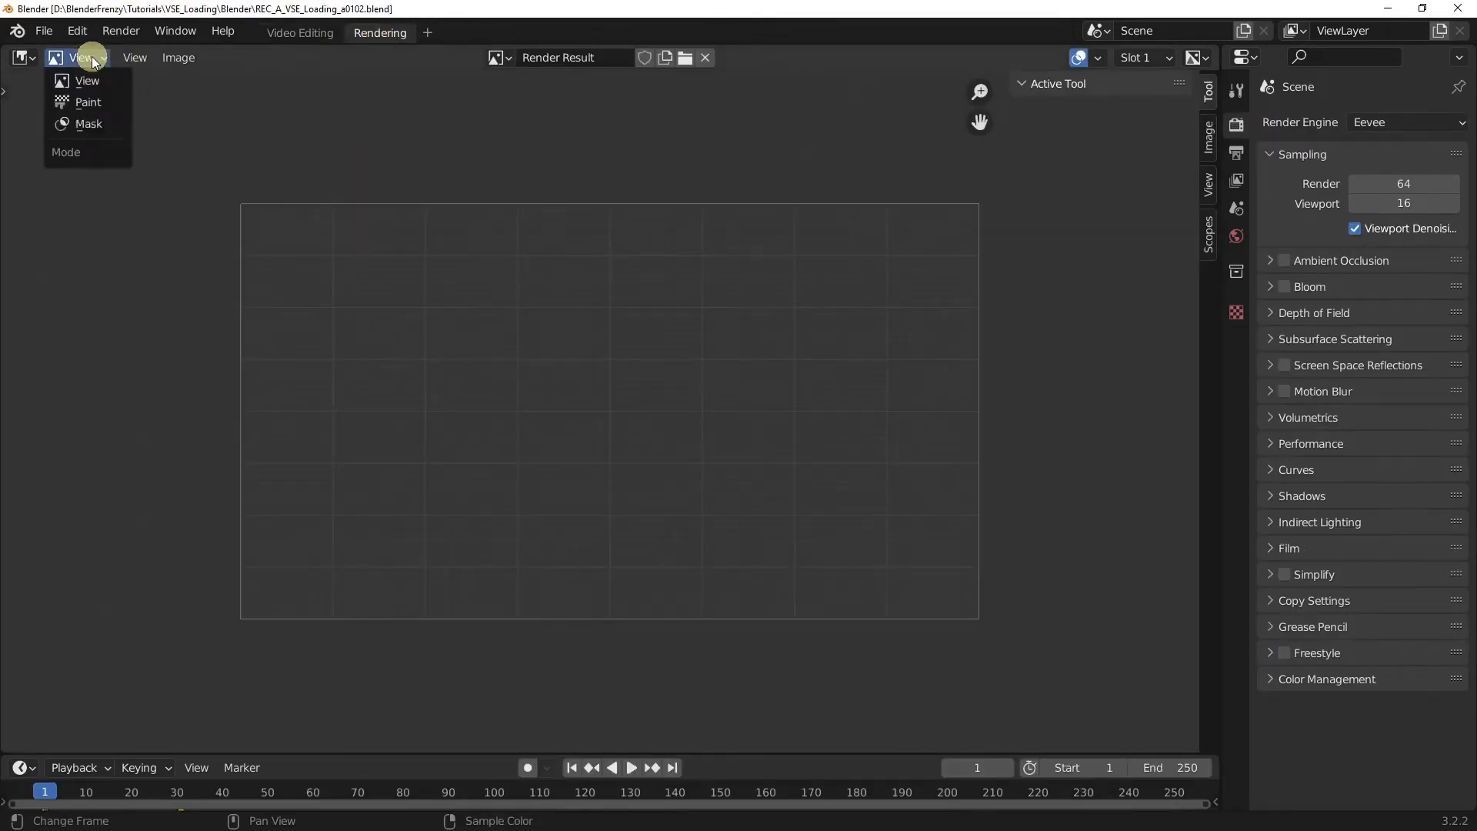
{"action": "left_click", "coordinate": [89, 124]}
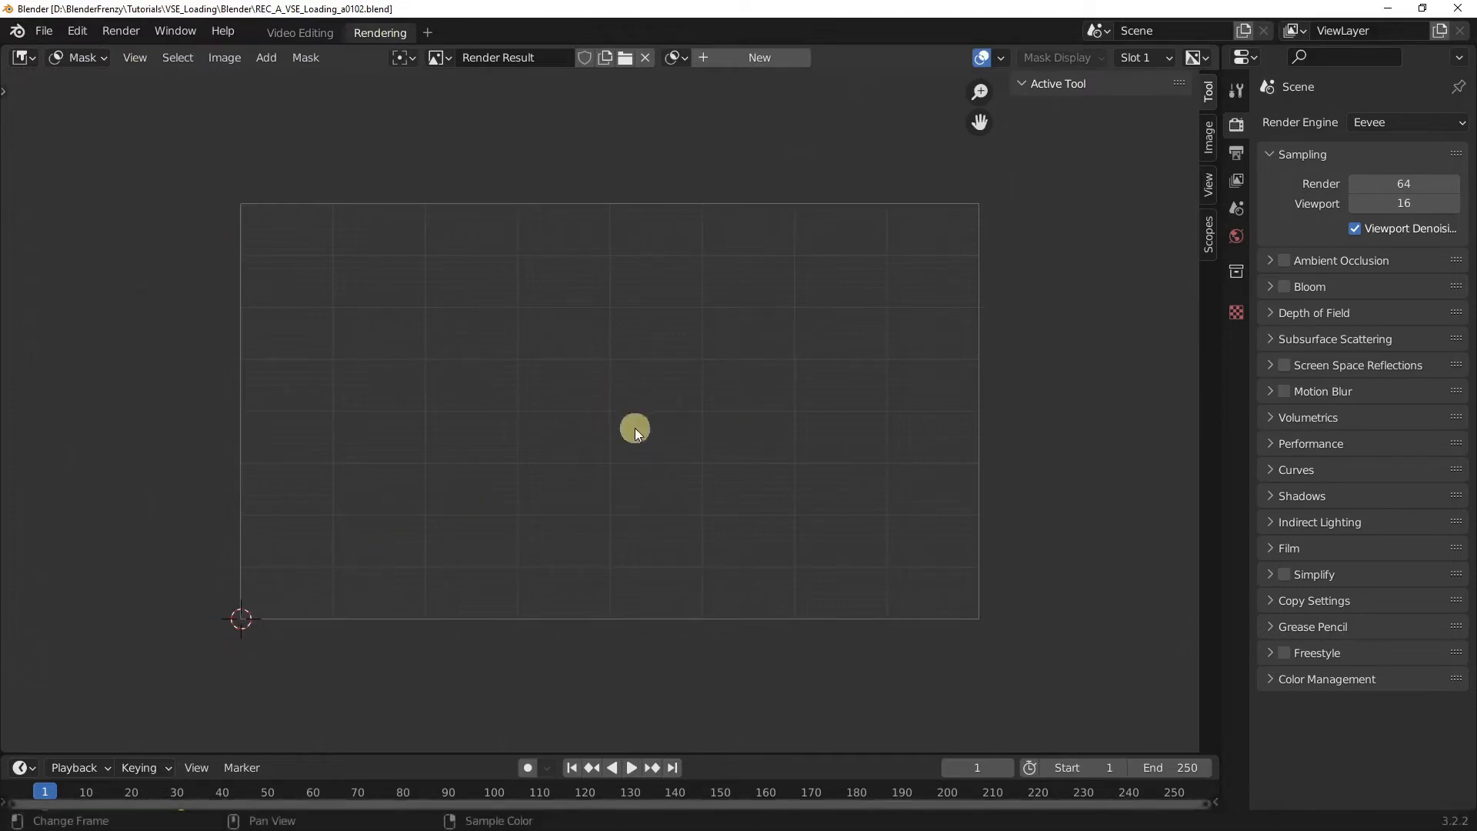
Step: Center the 2D cursor in the frame by setting its X and Y location to 0.5
{"action": "left_click", "coordinate": [1209, 185]}
{"action": "left_click", "coordinate": [1139, 216]}
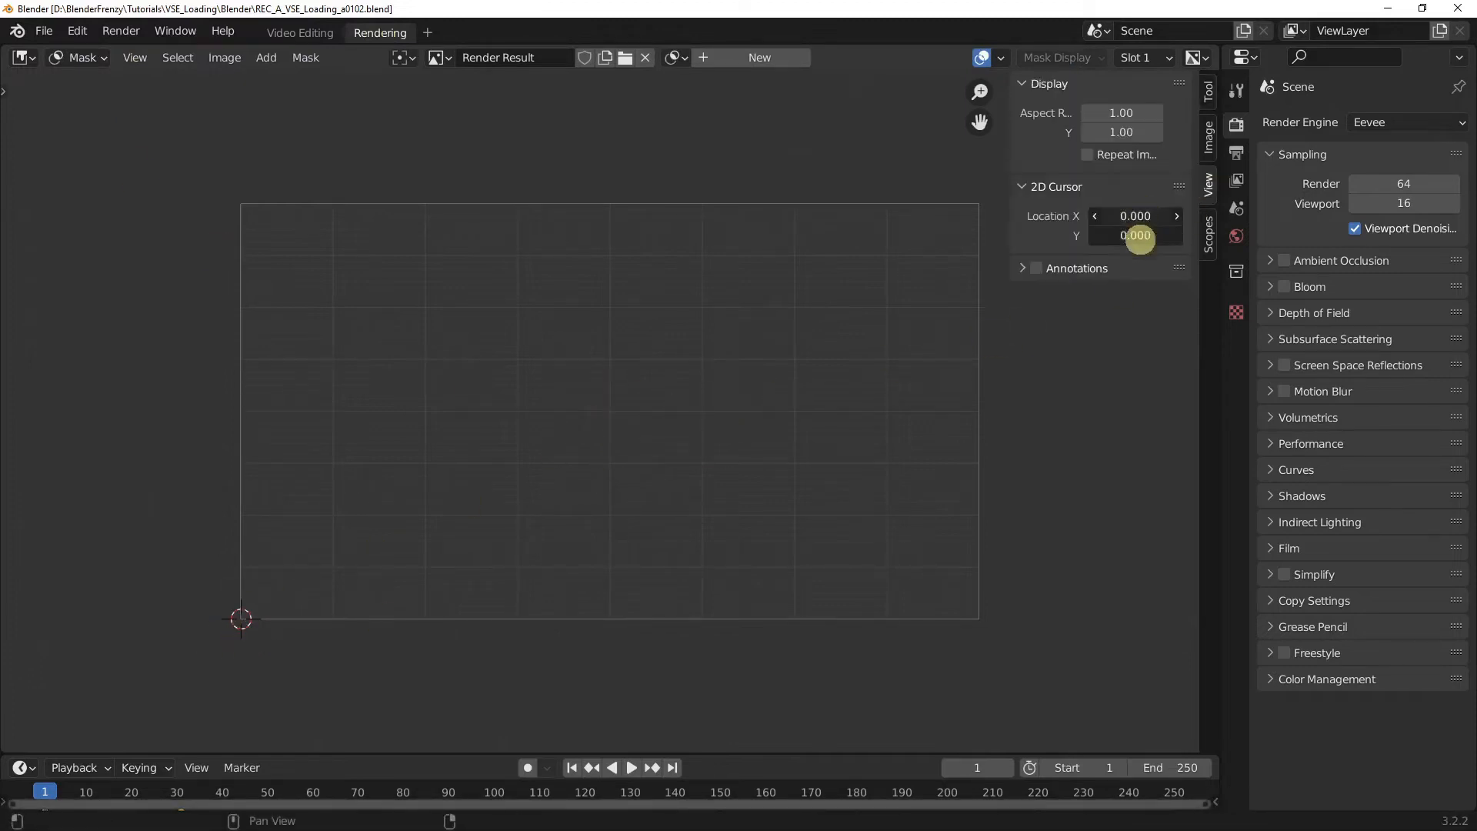
{"action": "type", "text": ".5"}
{"action": "key", "text": "Return"}
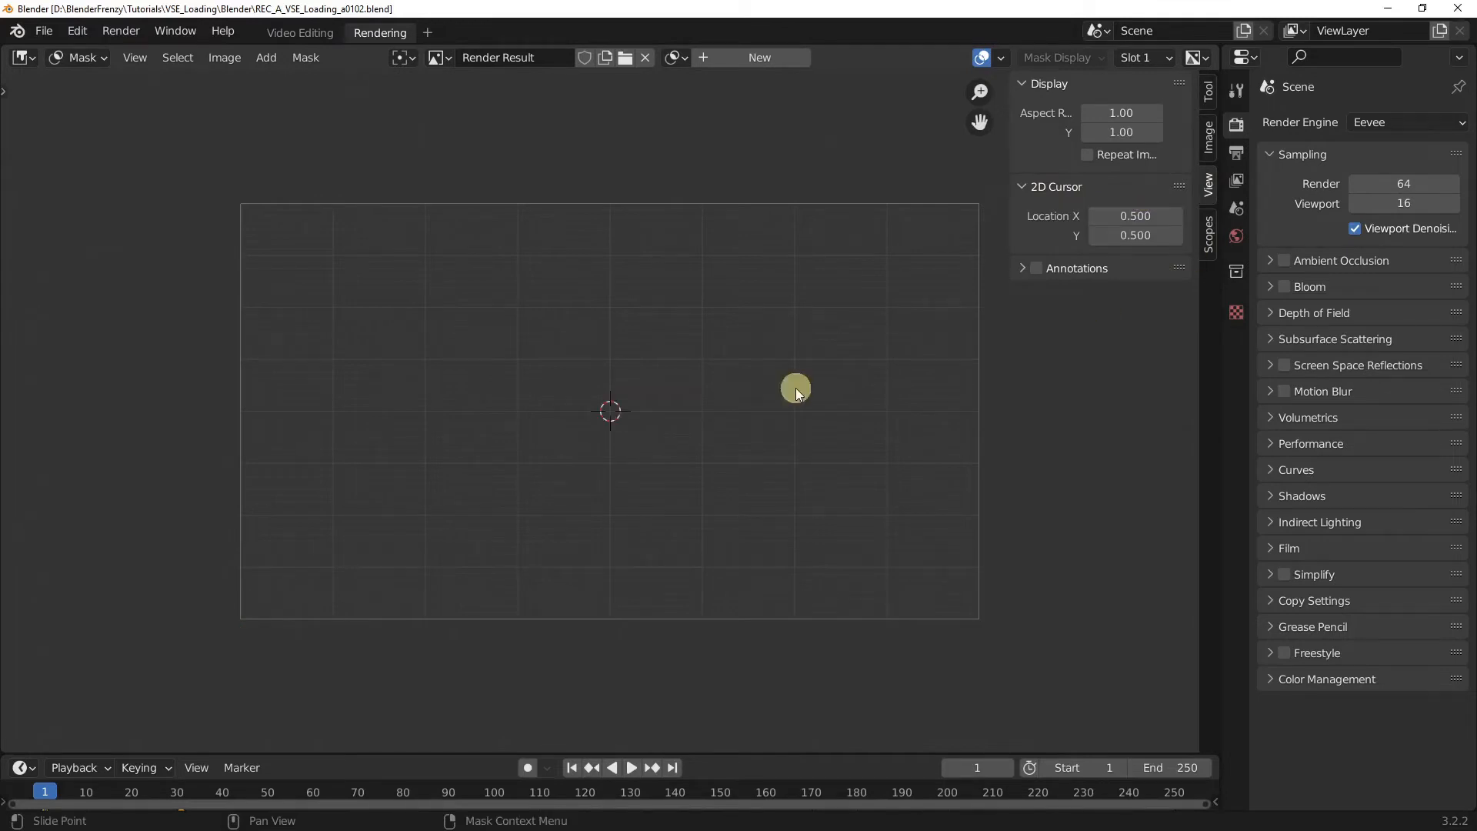
Step: Add a circle mask at the 2D cursor and scale it up to nearly fill the frame's height
{"action": "key", "text": "shift+a"}
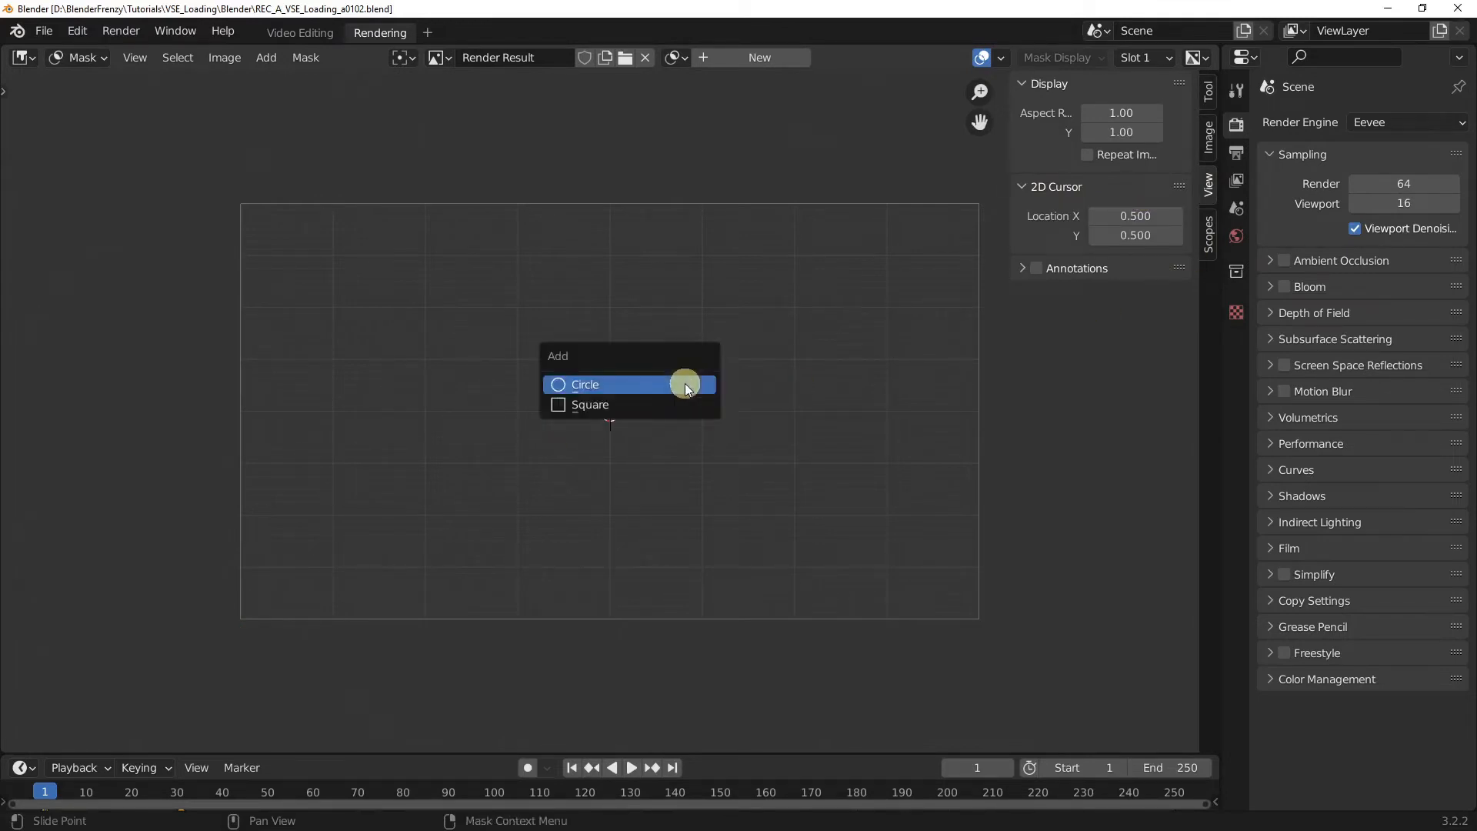
{"action": "left_click", "coordinate": [685, 383]}
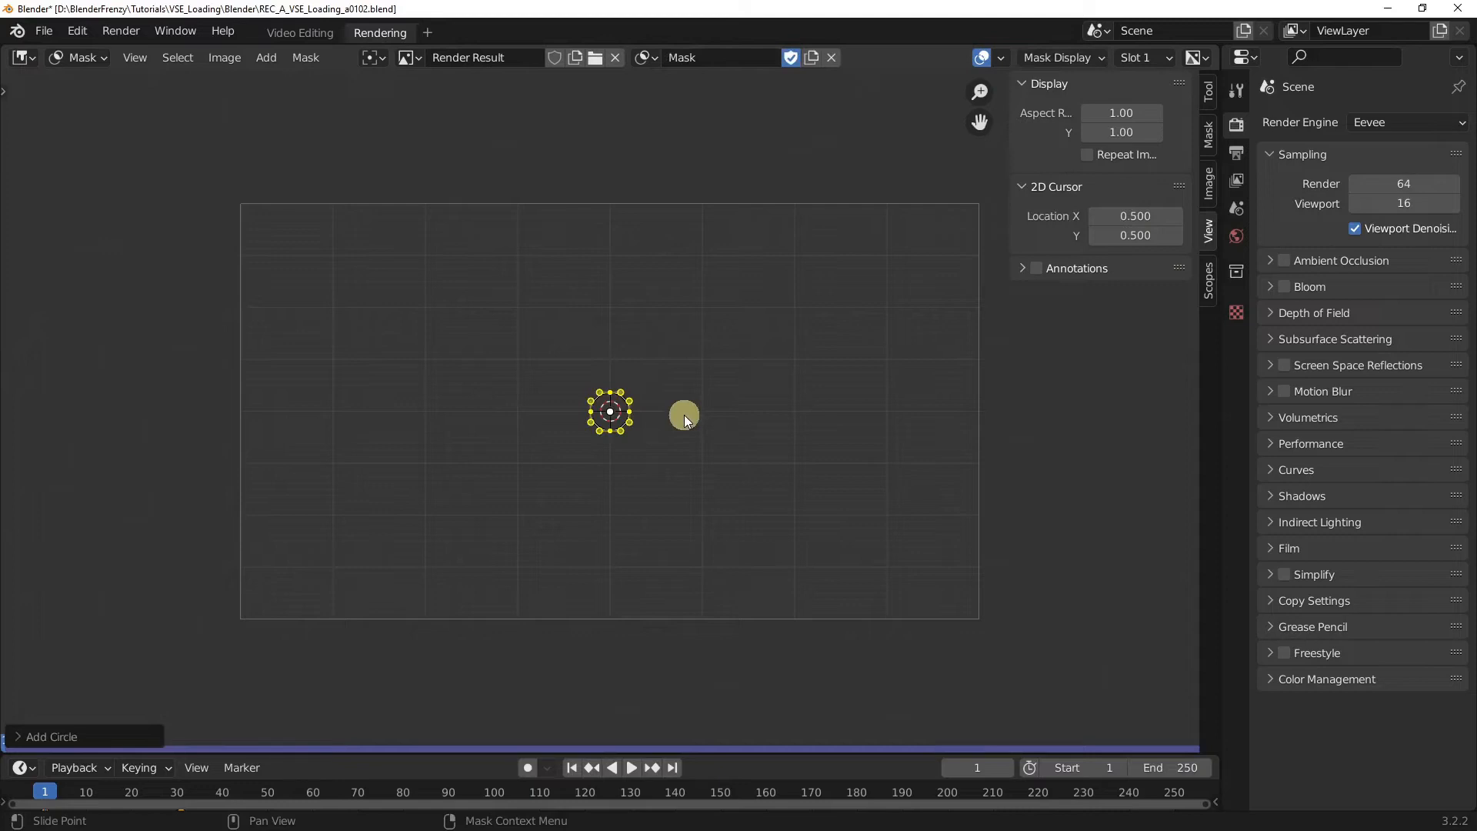
{"action": "key", "text": "s"}
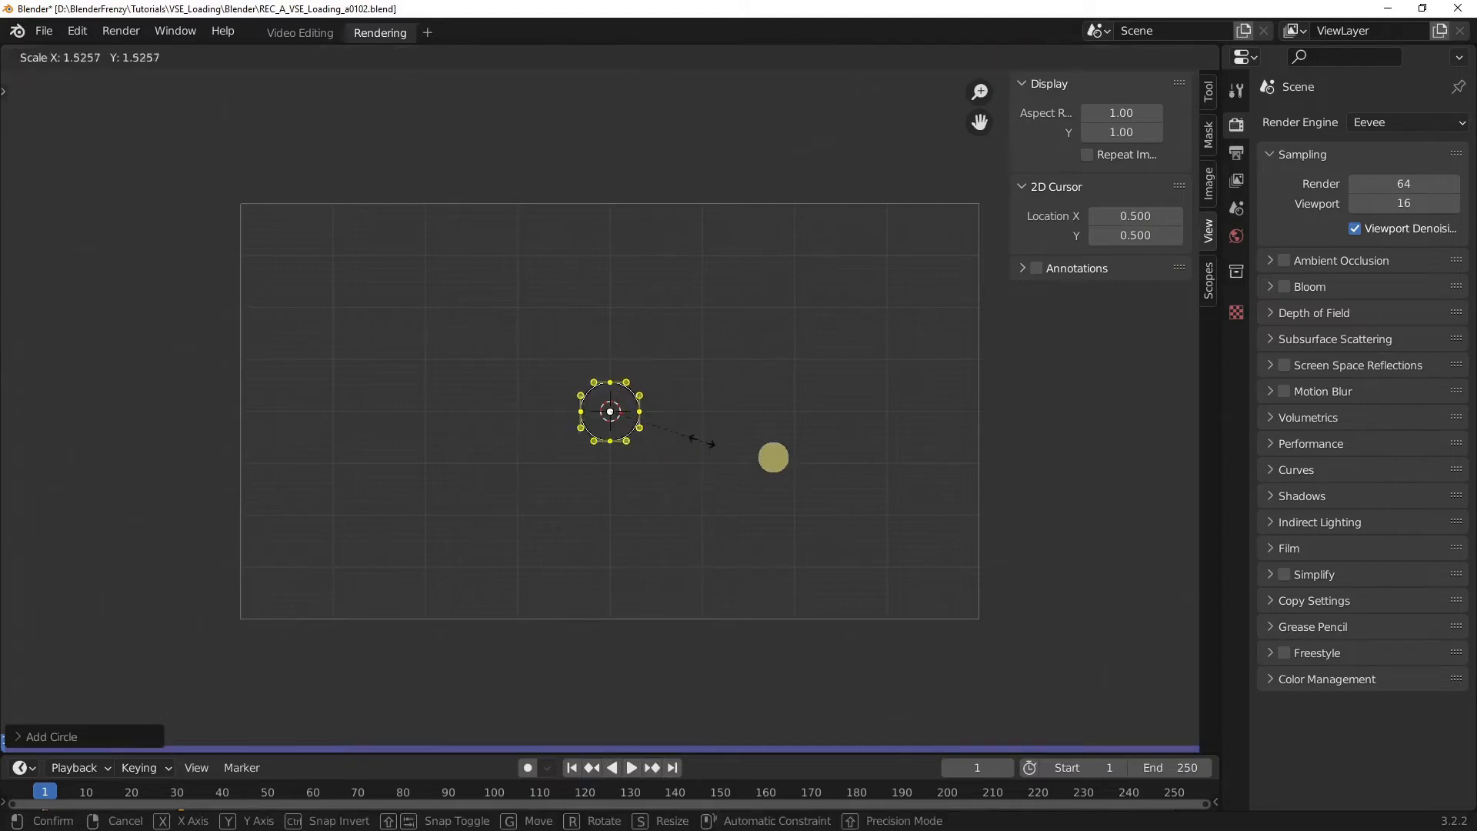
{"action": "left_click", "coordinate": [1199, 519]}
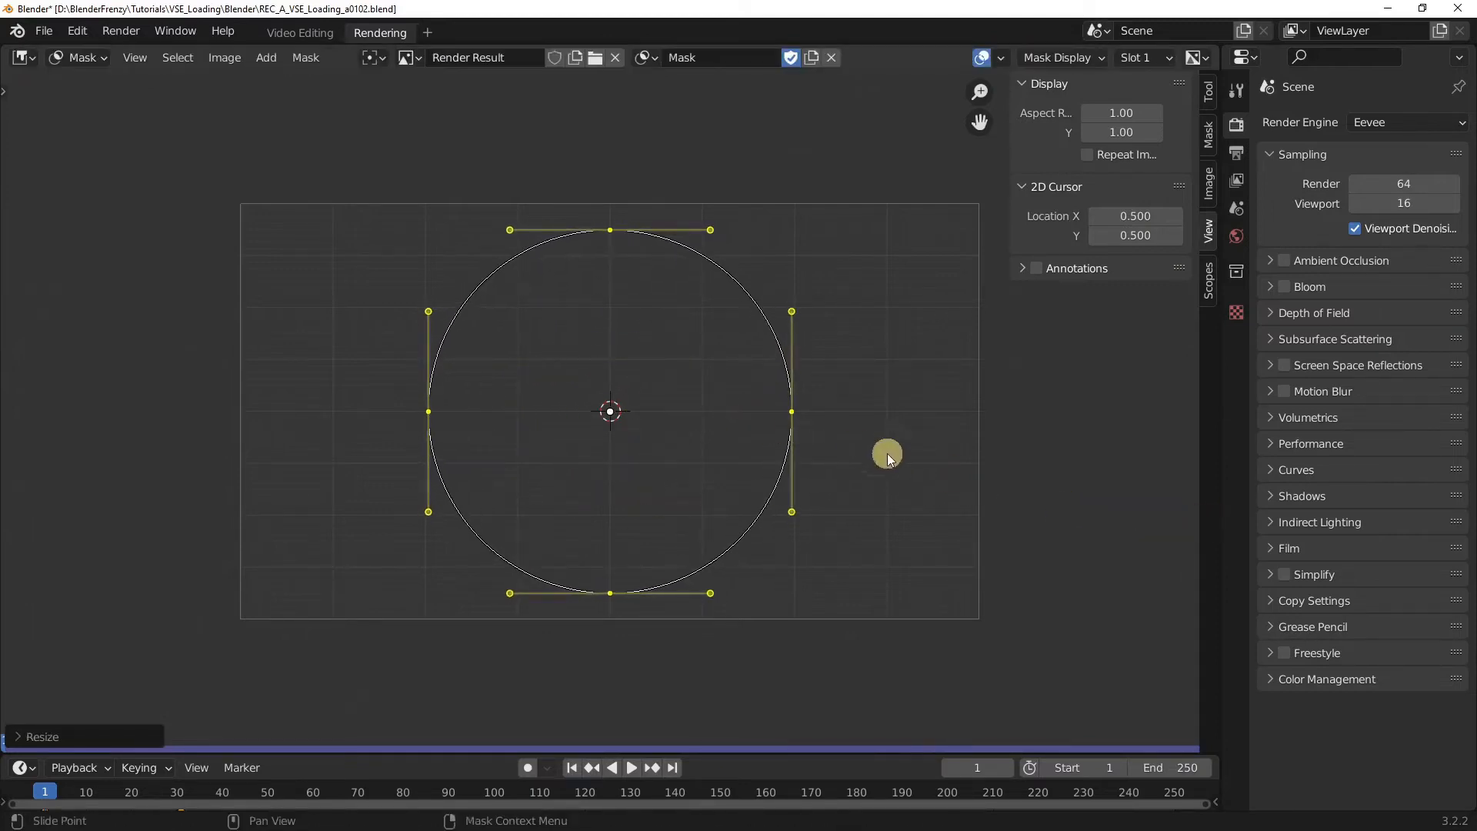
Step: Duplicate the circle mask in place and scale the copy to about 0.85 to form an inner circle
{"action": "key", "text": "shift+d"}
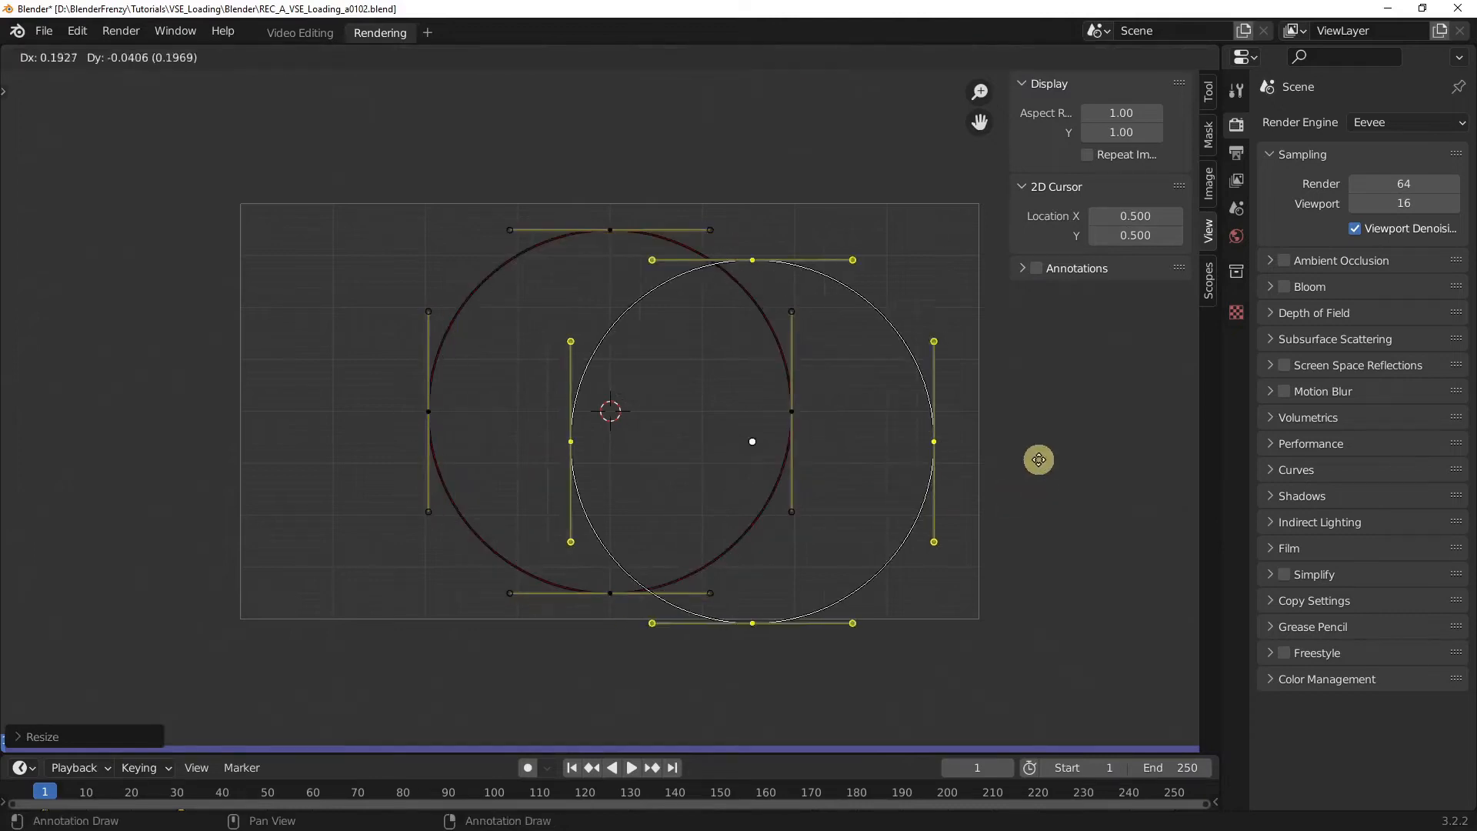
{"action": "right_click", "coordinate": [1023, 448]}
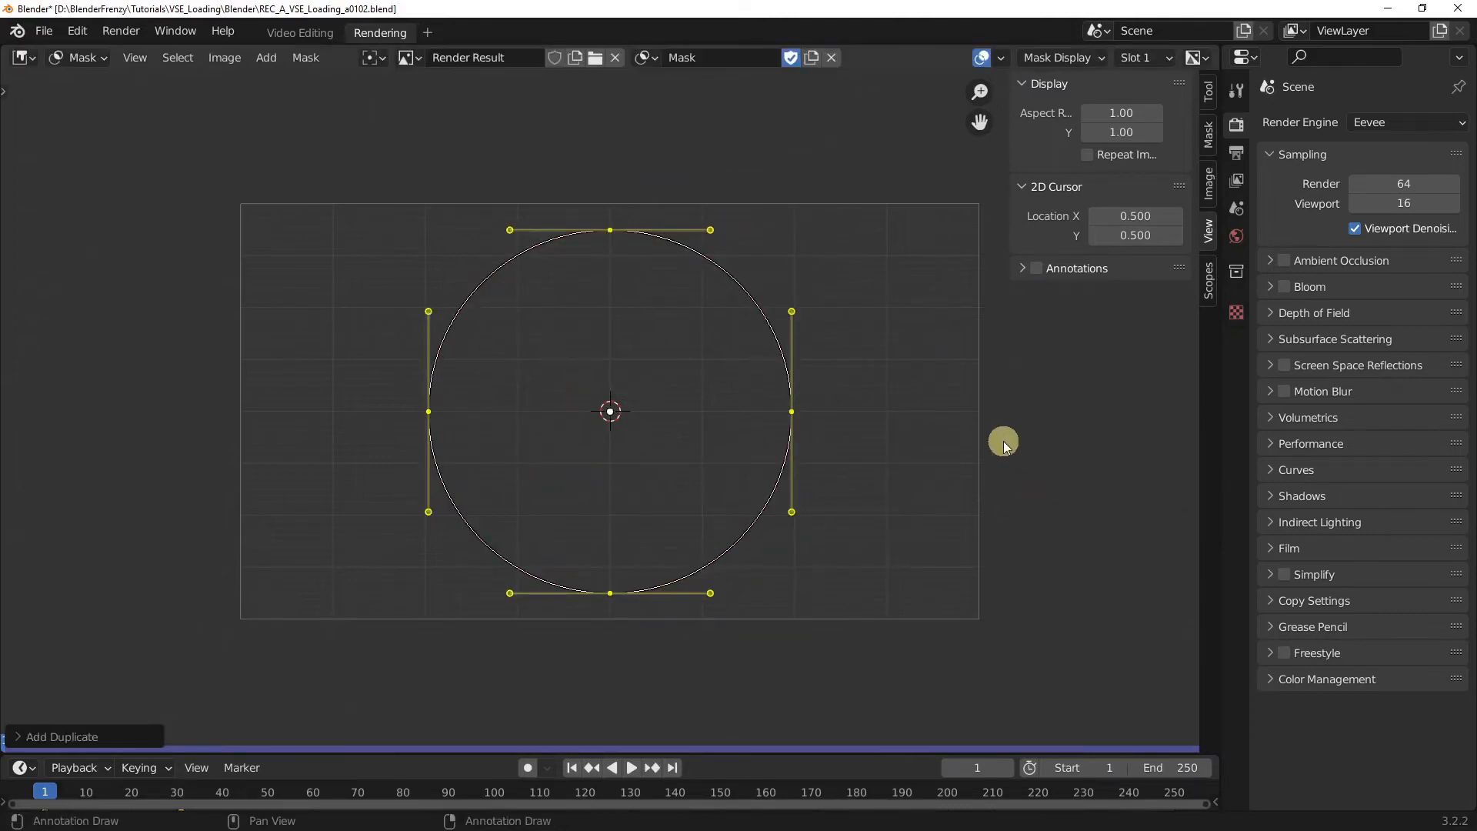
{"action": "key", "text": "s"}
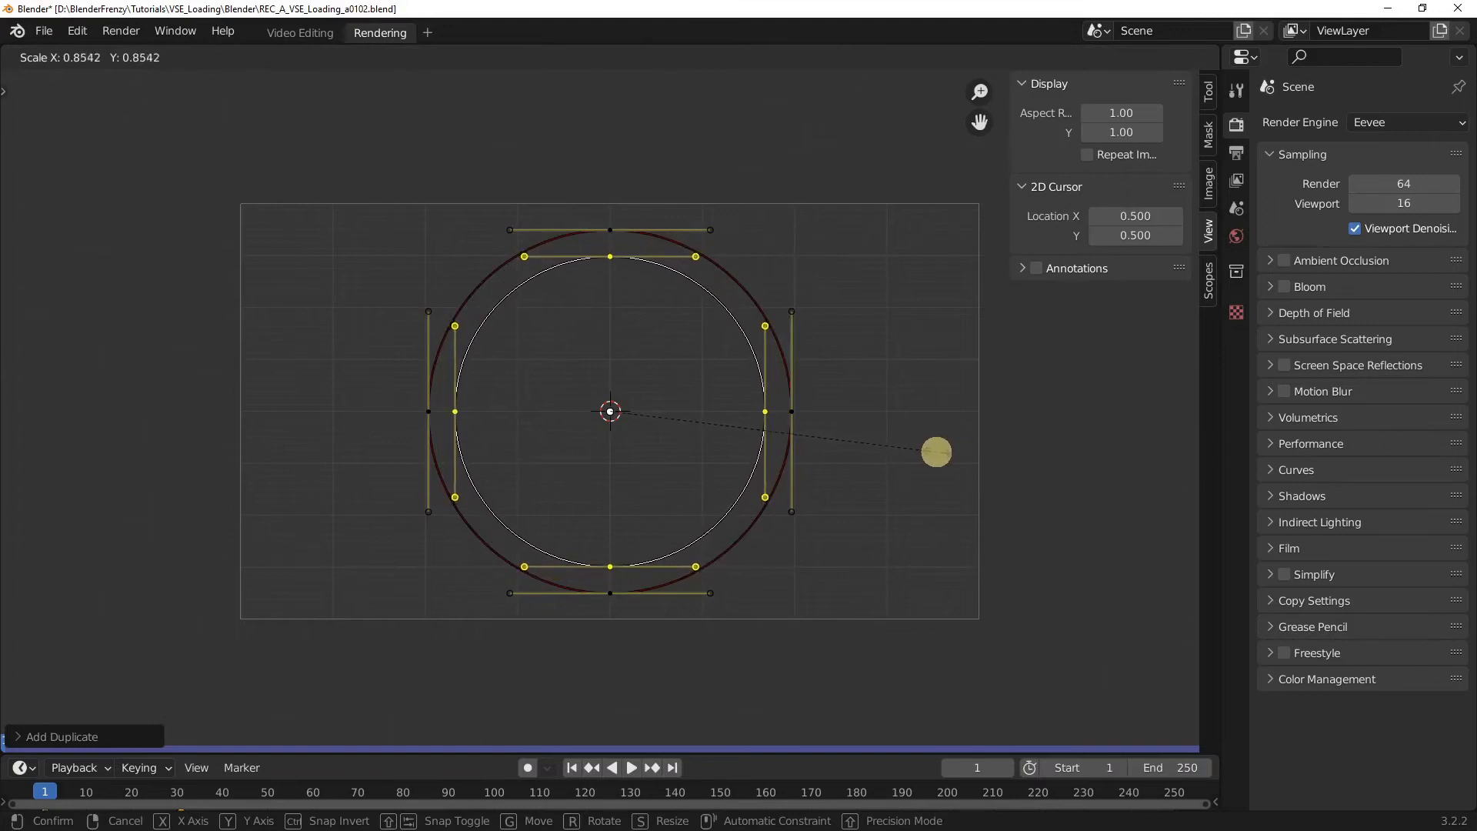
{"action": "left_click", "coordinate": [939, 452]}
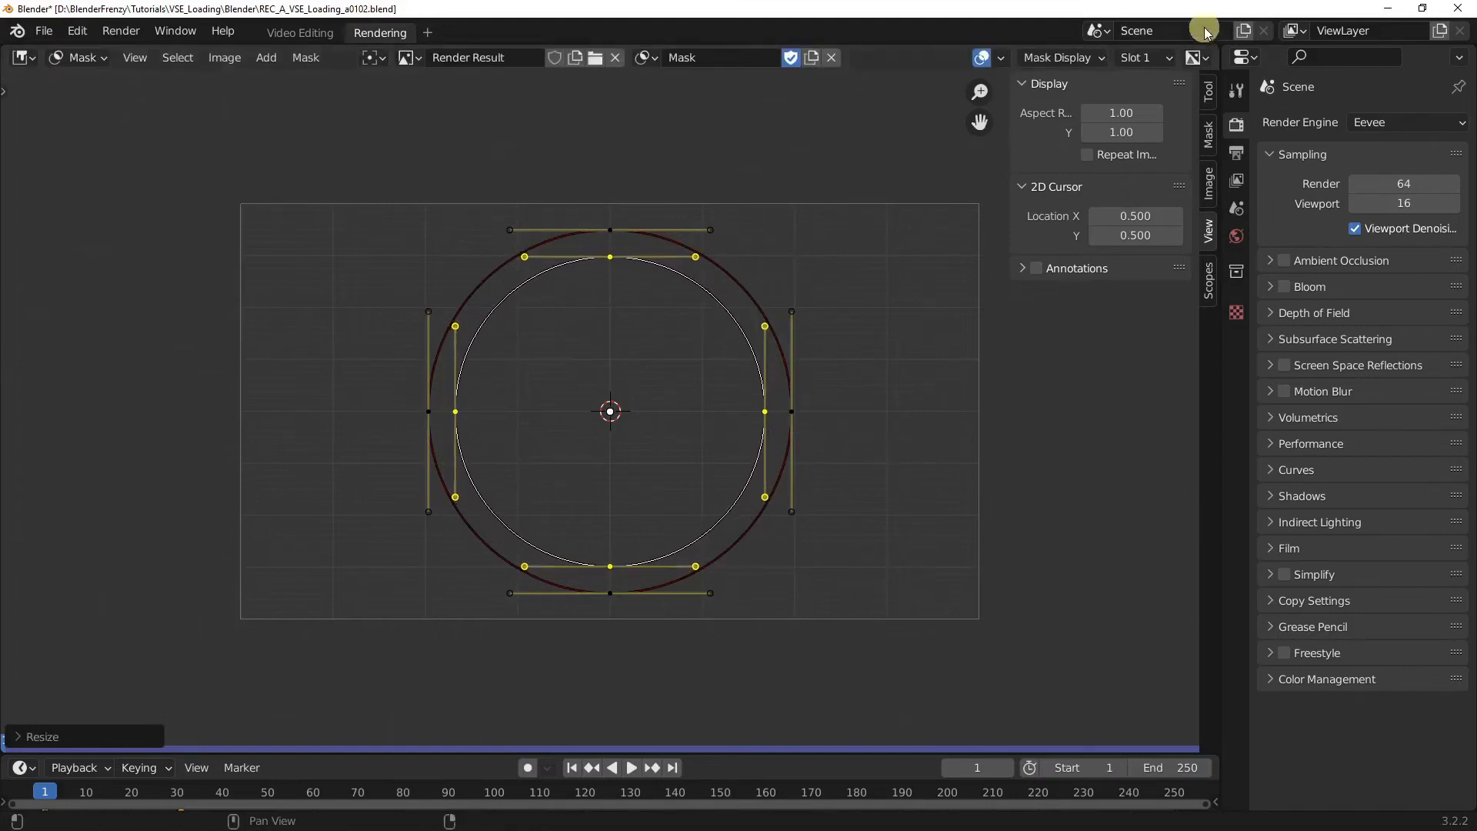
Step: With the mask overlay shown, enable Holes on the mask layer and rename the mask Mask_Circle
{"action": "left_click", "coordinate": [1054, 58]}
{"action": "left_click", "coordinate": [993, 121]}
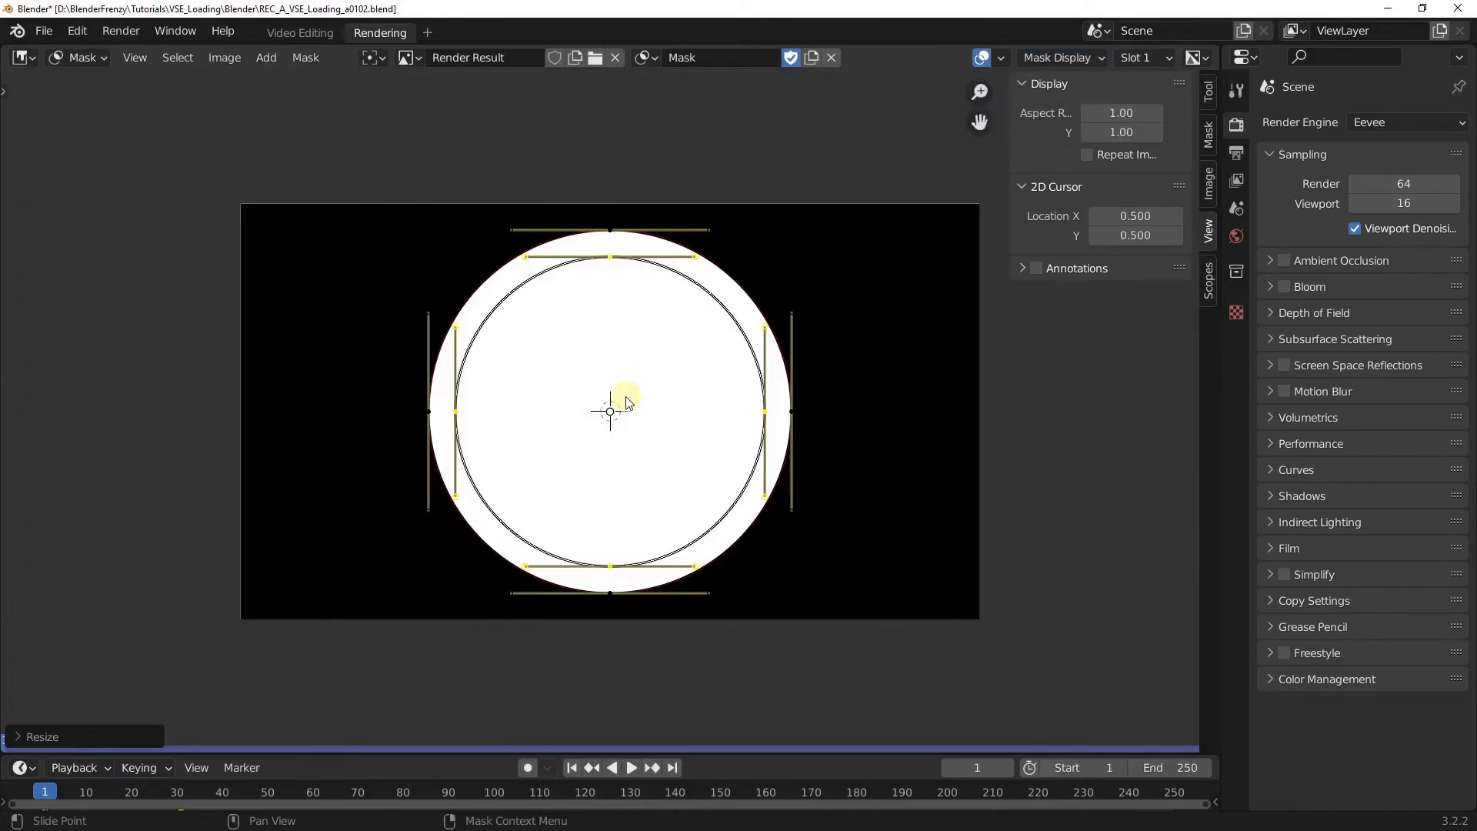
{"action": "left_click", "coordinate": [1210, 134]}
{"action": "left_click", "coordinate": [1096, 339]}
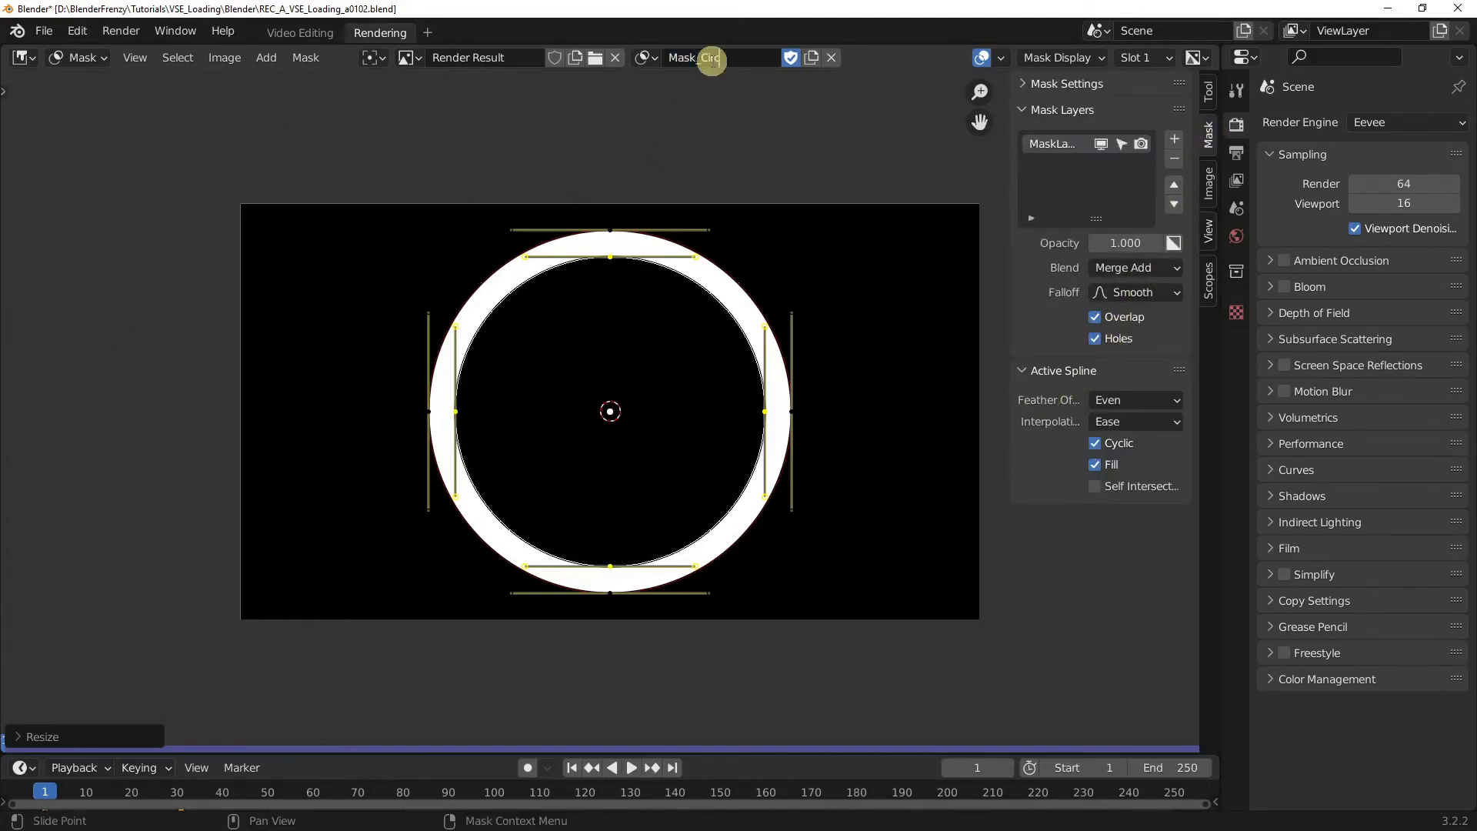
Step: Return to the Video Editing workspace and give the white strip a Mask modifier that uses Mask_Circle as its mask input
{"action": "left_click", "coordinate": [296, 33]}
{"action": "left_click", "coordinate": [482, 625]}
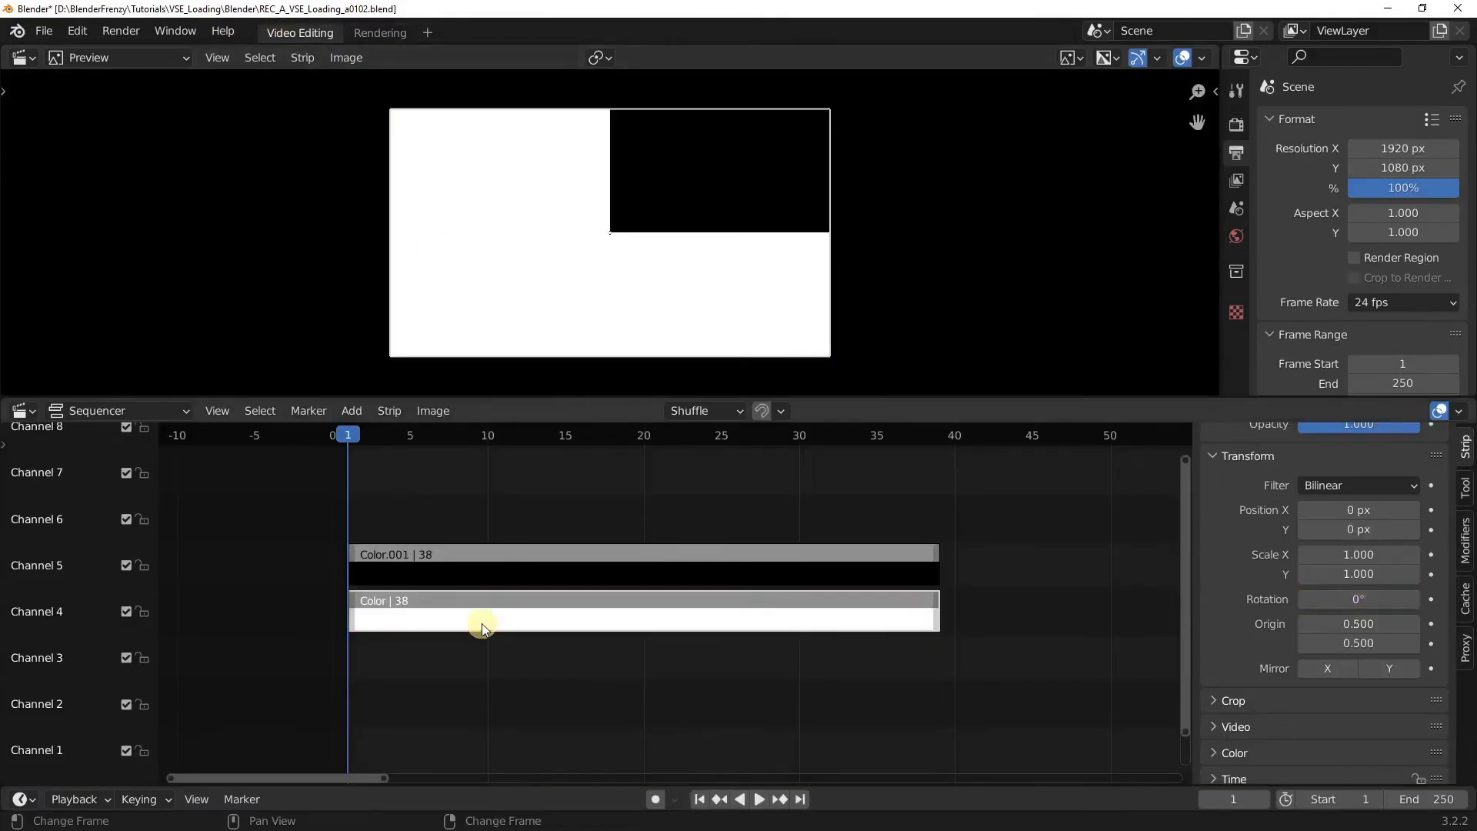
{"action": "left_click", "coordinate": [1464, 539]}
{"action": "left_click", "coordinate": [1339, 493]}
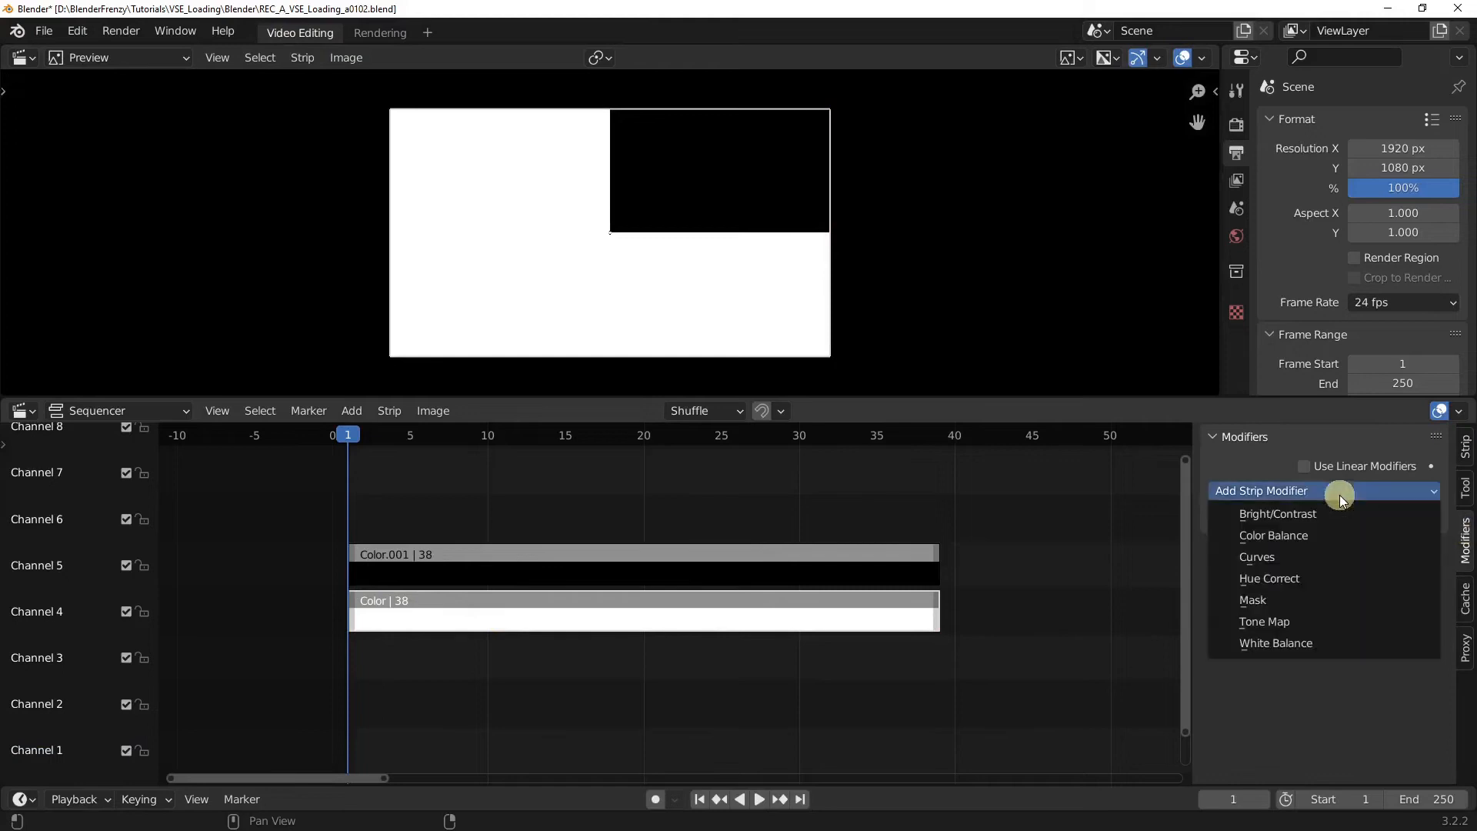
{"action": "left_click", "coordinate": [1295, 602]}
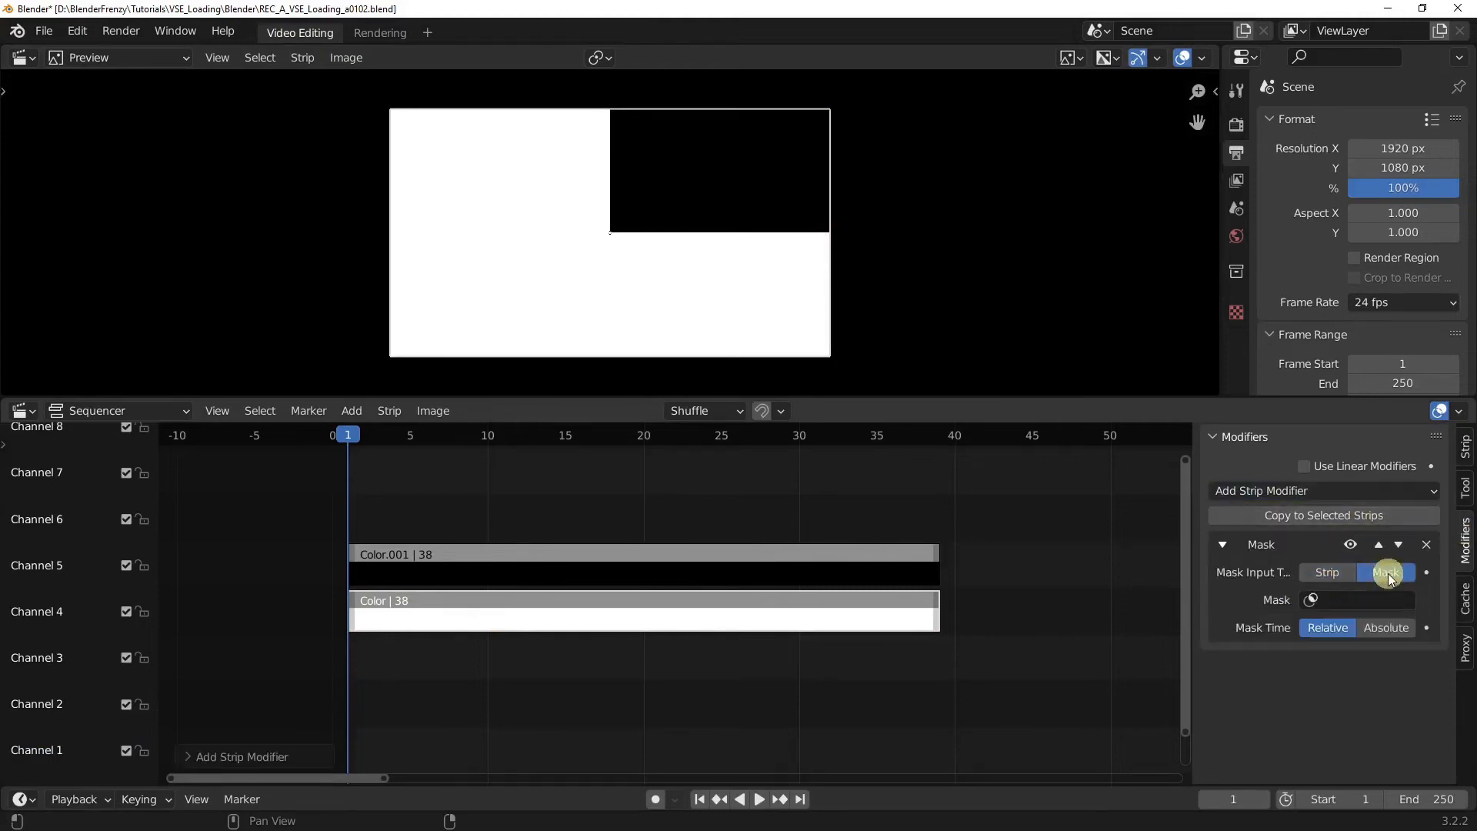
{"action": "left_click", "coordinate": [1368, 602]}
{"action": "left_click", "coordinate": [1343, 629]}
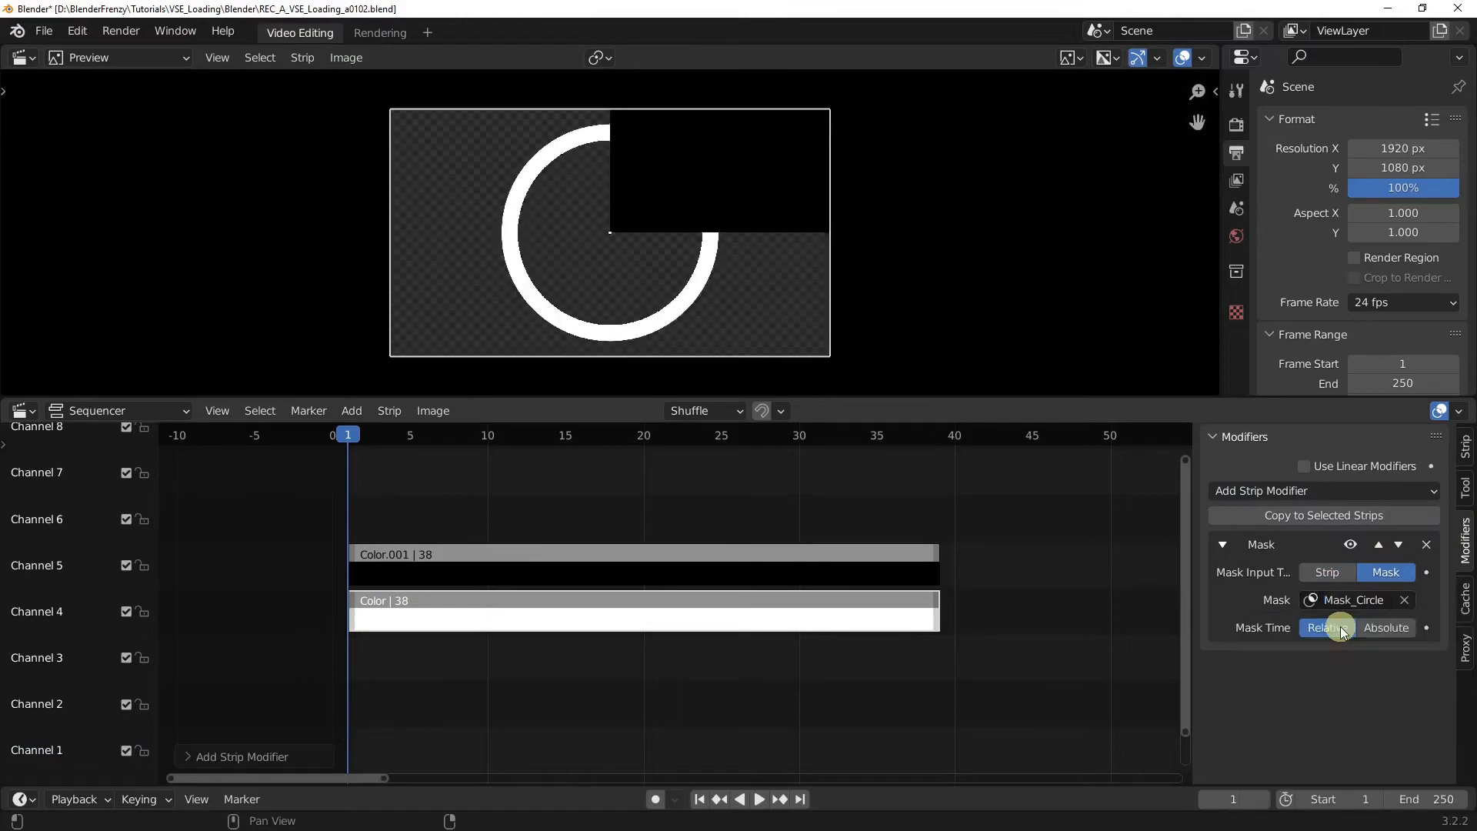
Step: Mask the black strip with Mask_Circle through its own Mask modifier and play the animation with the preview overlays hidden
{"action": "left_click", "coordinate": [589, 575]}
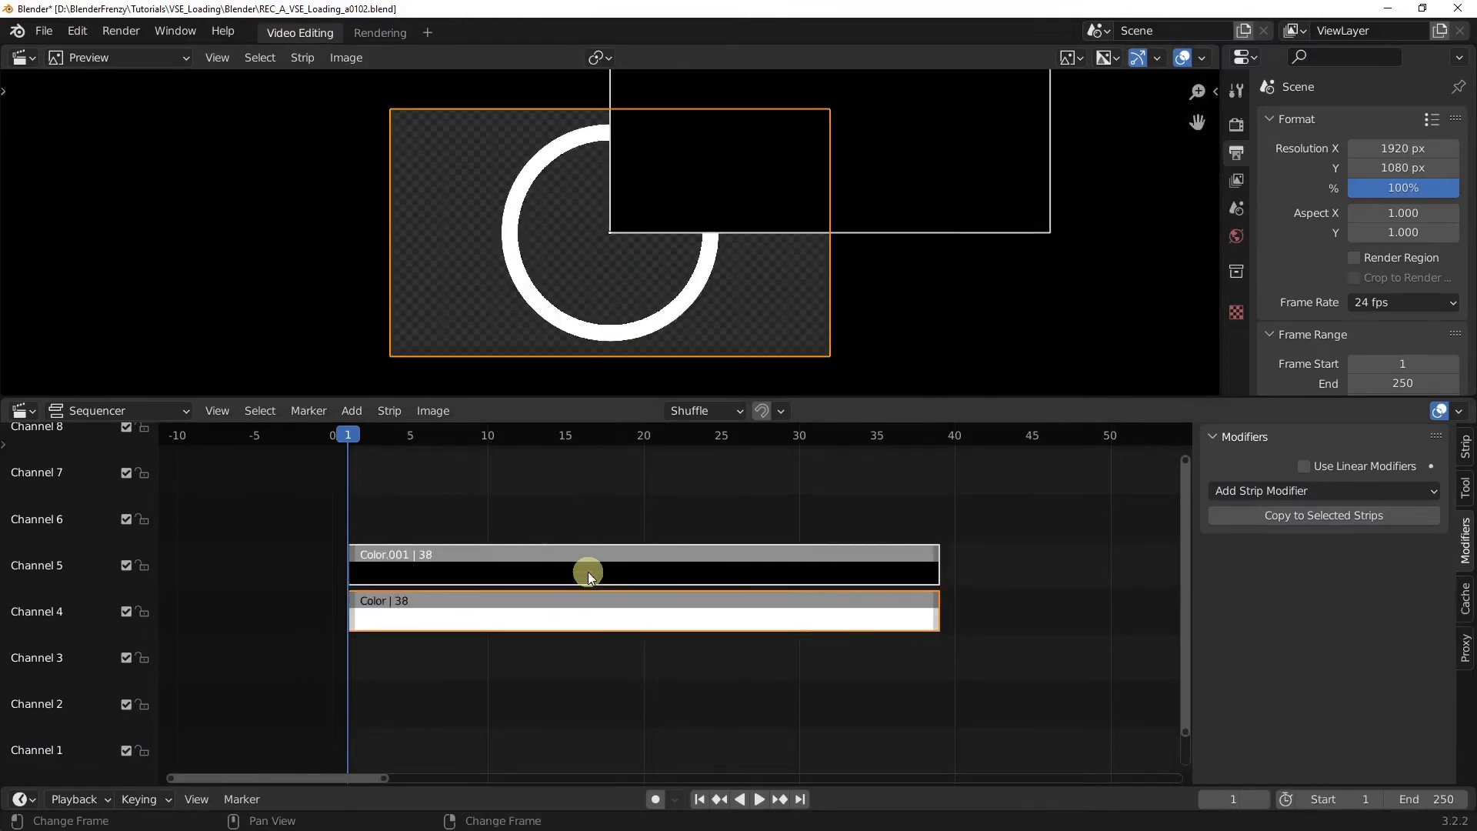
{"action": "left_click", "coordinate": [1414, 491]}
{"action": "left_click", "coordinate": [1313, 599]}
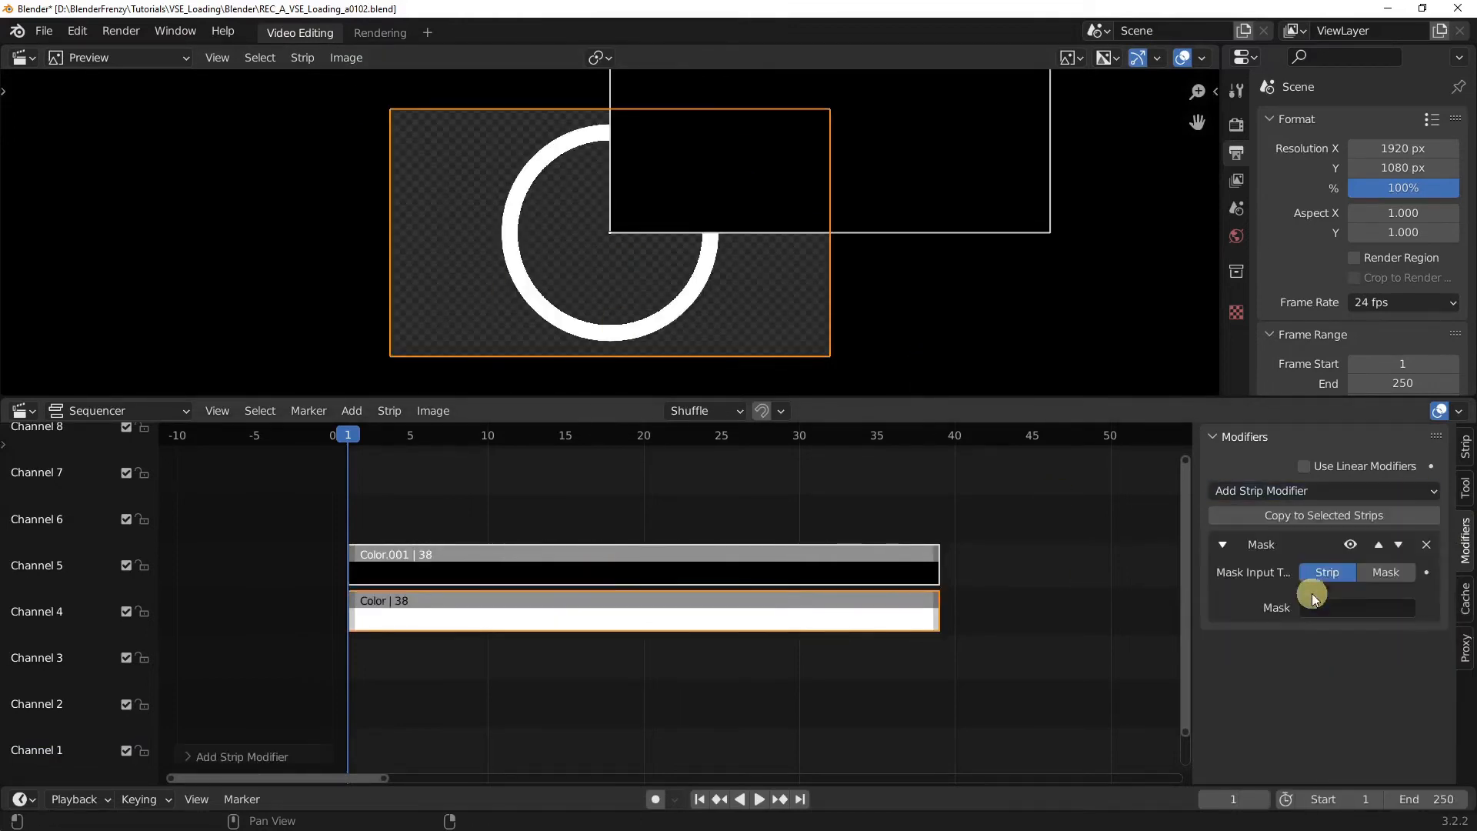
{"action": "left_click", "coordinate": [1385, 572]}
{"action": "left_click", "coordinate": [1366, 600]}
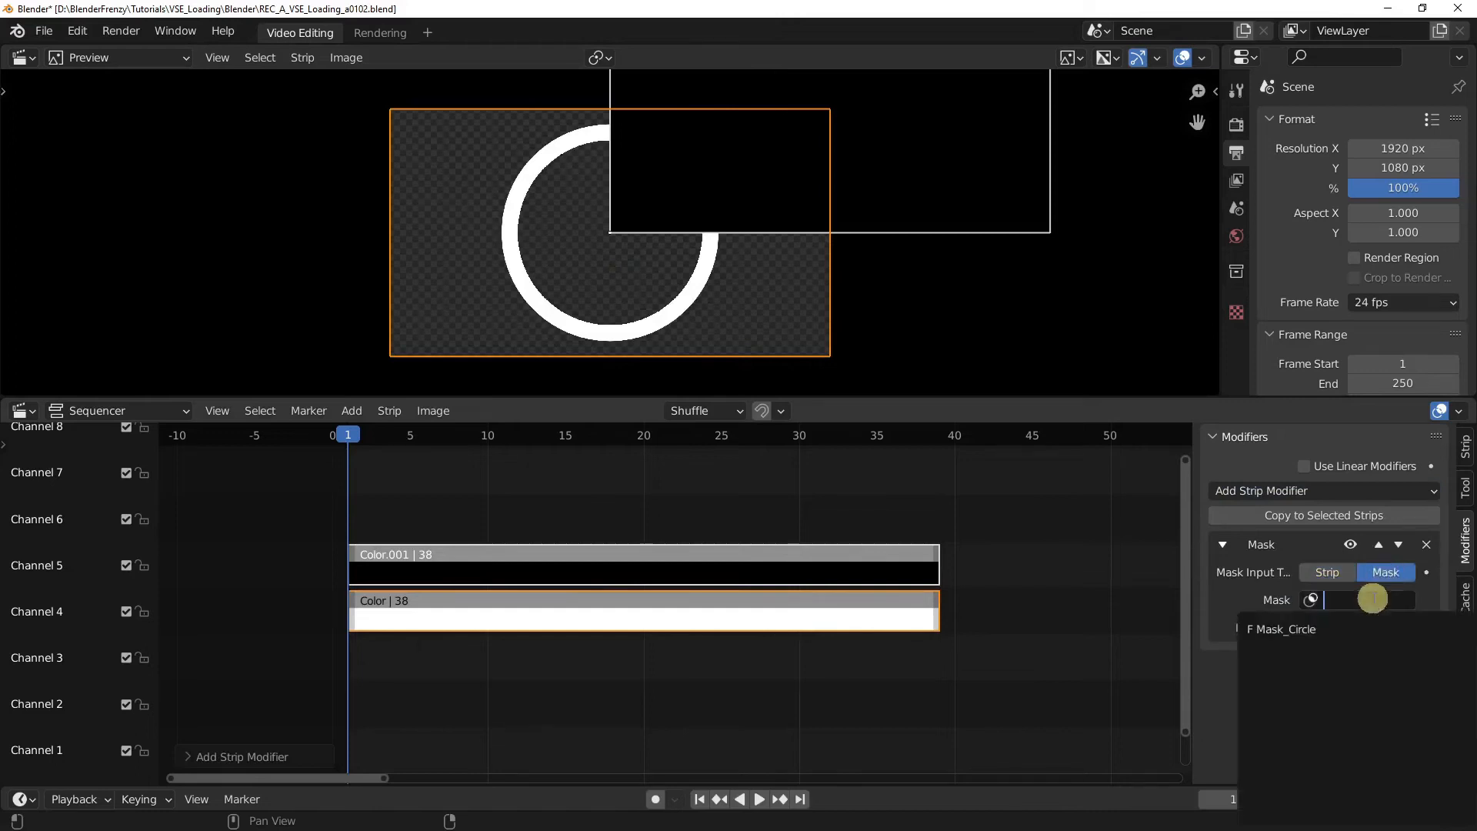
{"action": "left_click", "coordinate": [1323, 628]}
{"action": "left_click", "coordinate": [1183, 59]}
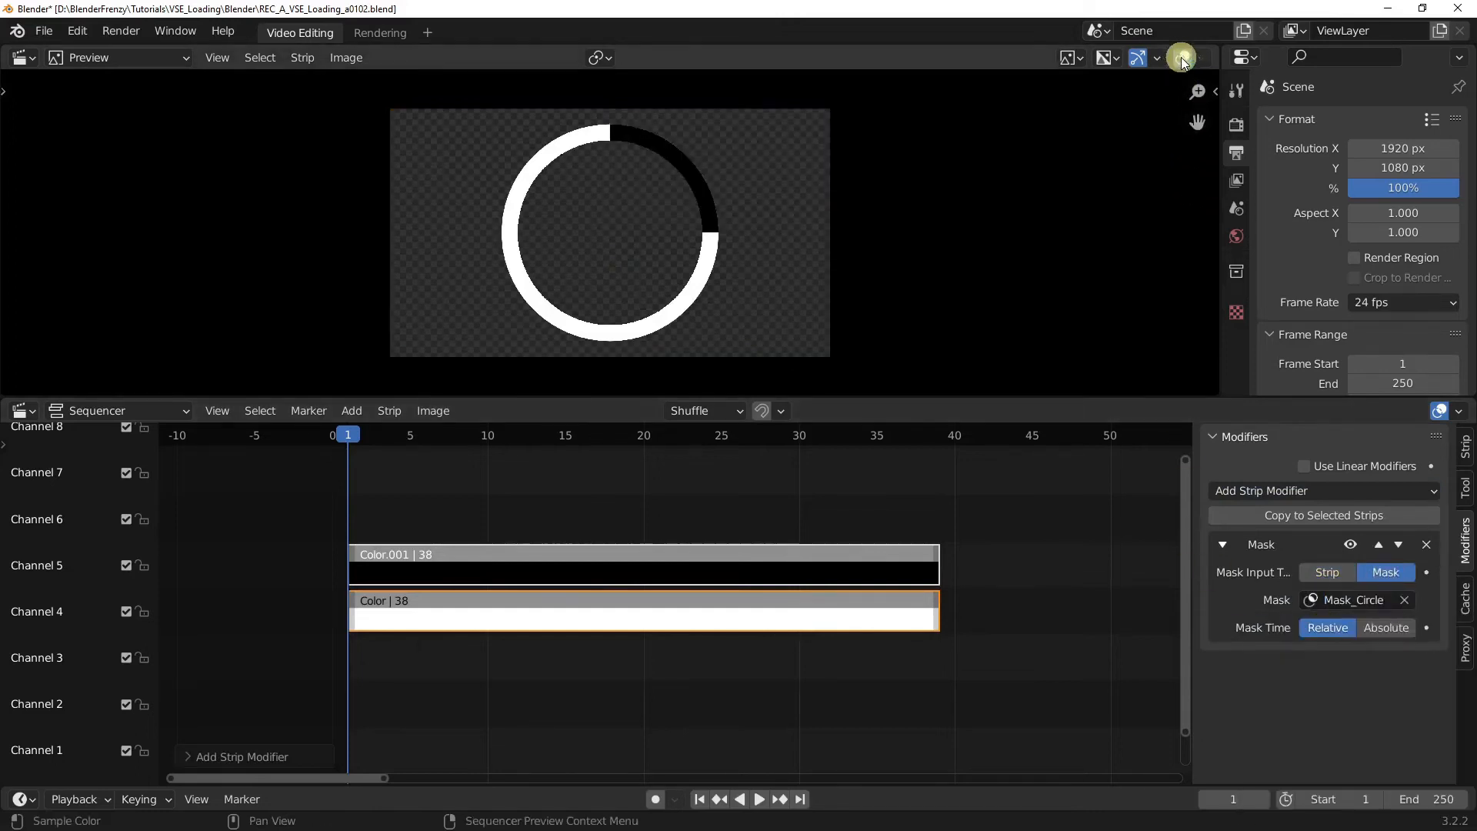
{"action": "key", "text": "space"}
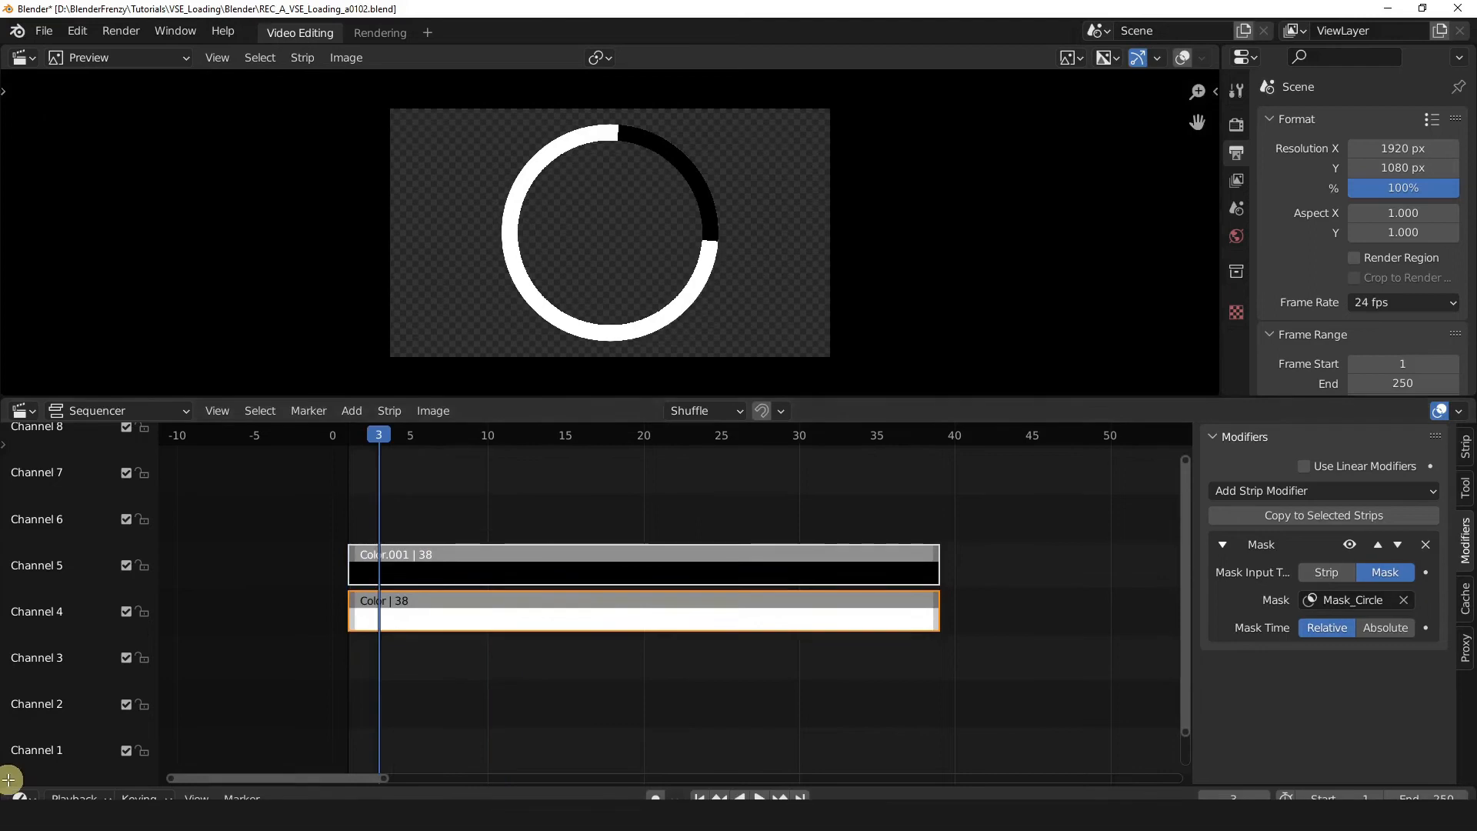
Step: Split the sequencer area and turn its lower part into a Graph Editor framing the black strip's rotation curve
{"action": "left_click_drag", "start_coordinate": [8, 780], "coordinate": [15, 570]}
{"action": "left_click", "coordinate": [25, 578]}
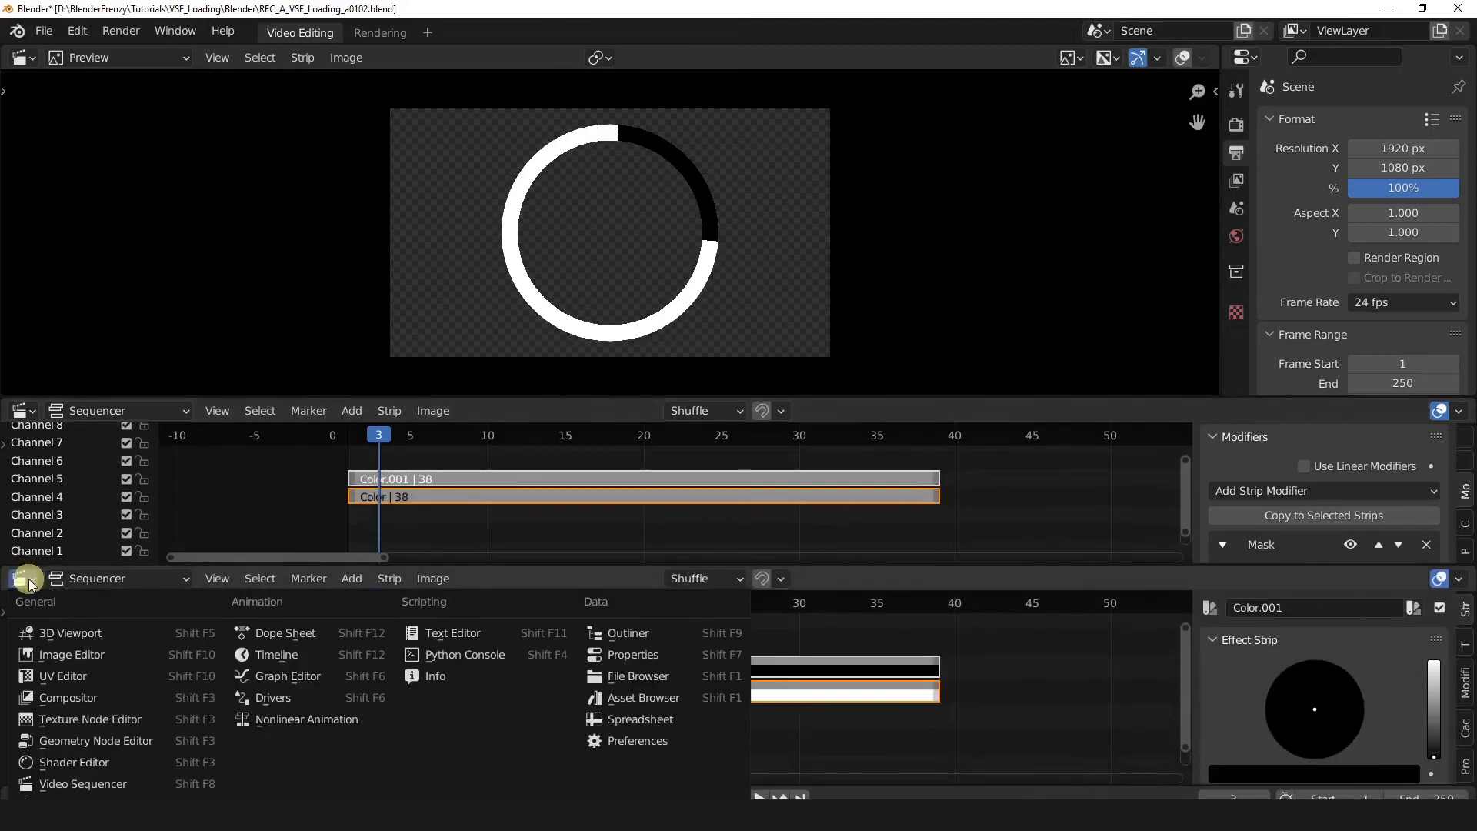
{"action": "left_click", "coordinate": [277, 676]}
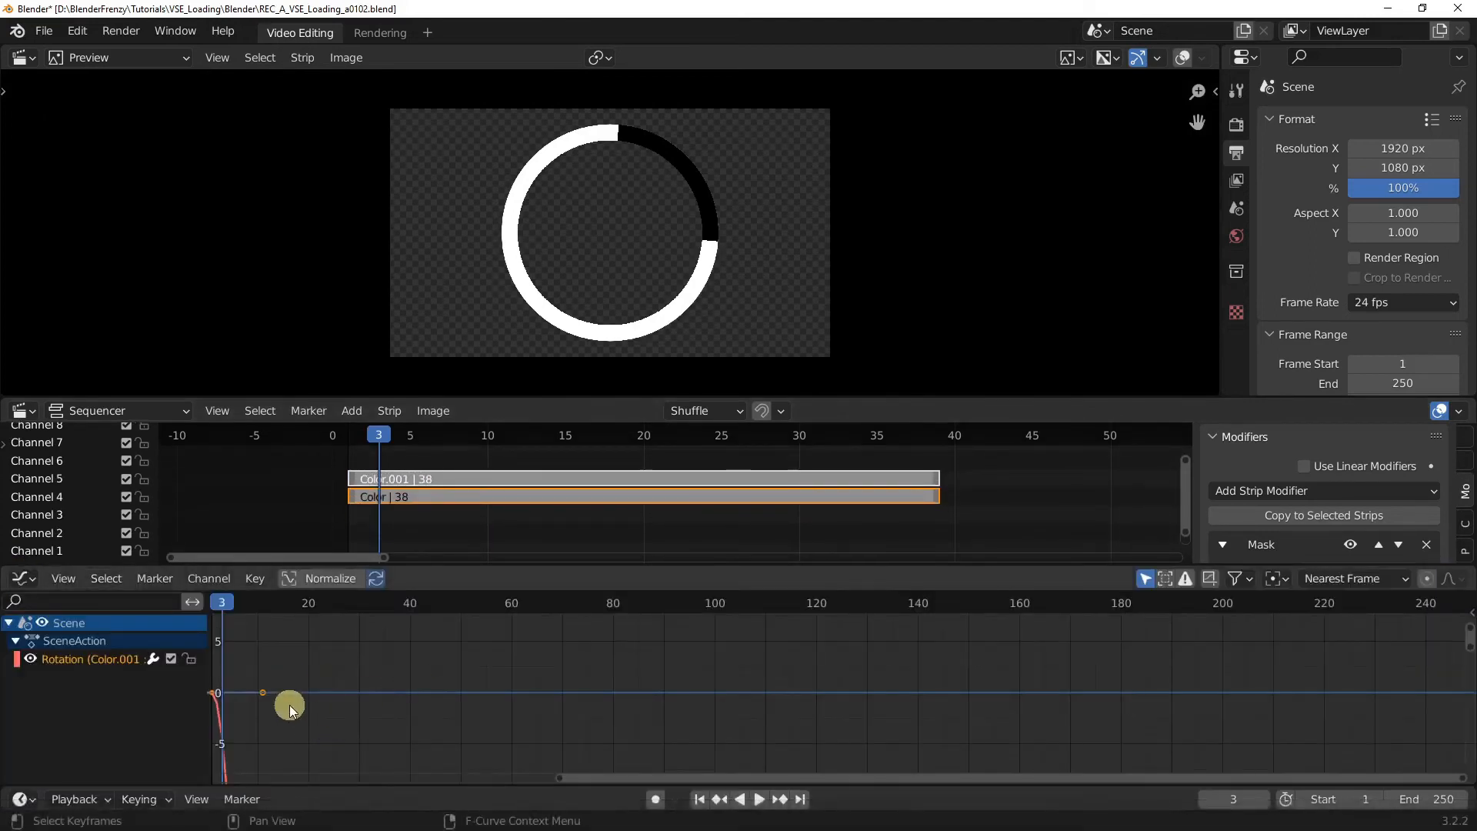
{"action": "key", "text": "Home"}
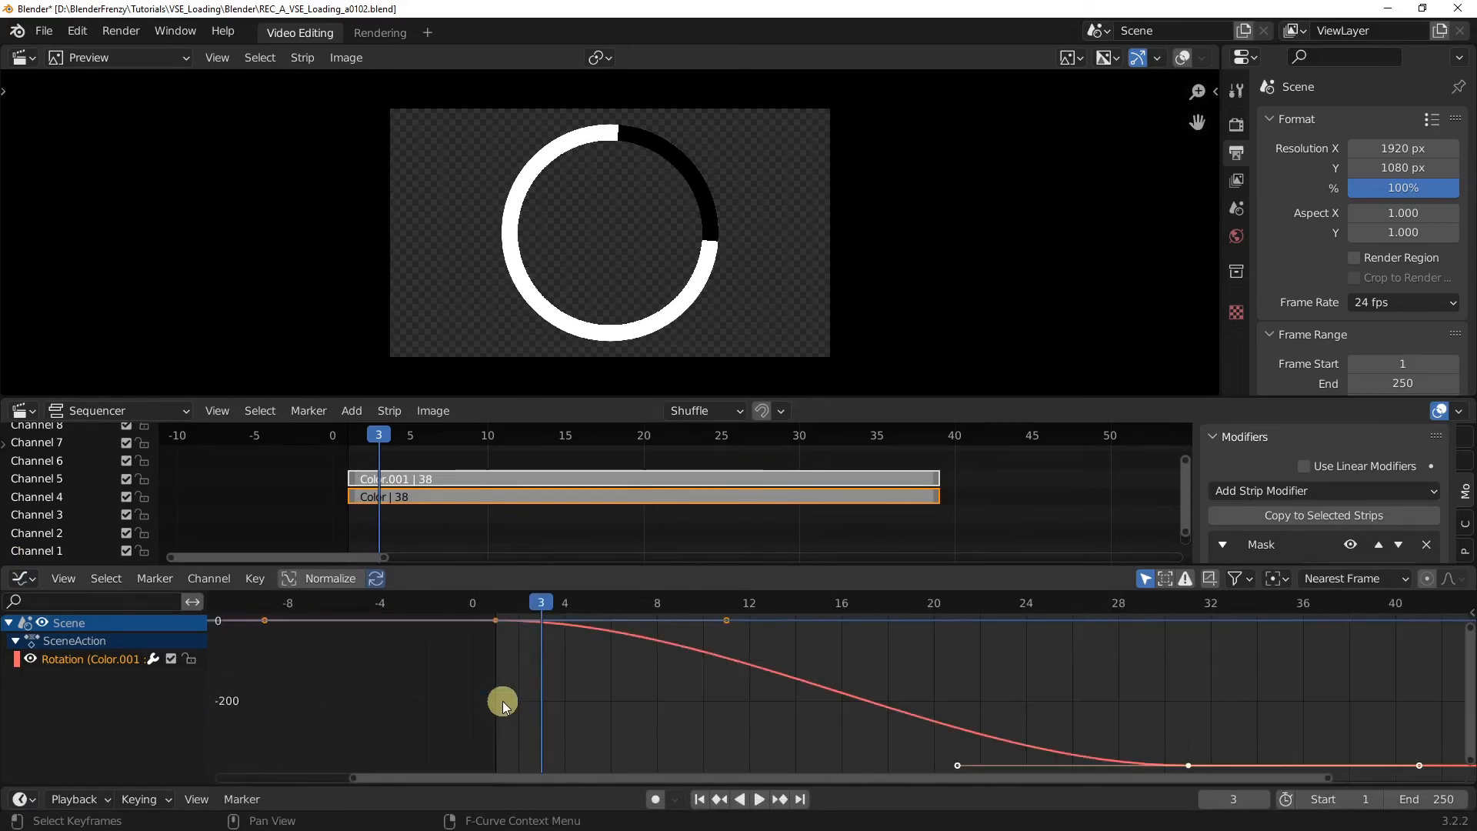
Step: Set the interpolation of the black strip's rotation keyframes to Linear
{"action": "scroll", "coordinate": [764, 673], "scroll_direction": "down", "scroll_amount": 10}
{"action": "scroll", "coordinate": [812, 677], "scroll_direction": "up", "scroll_amount": 5}
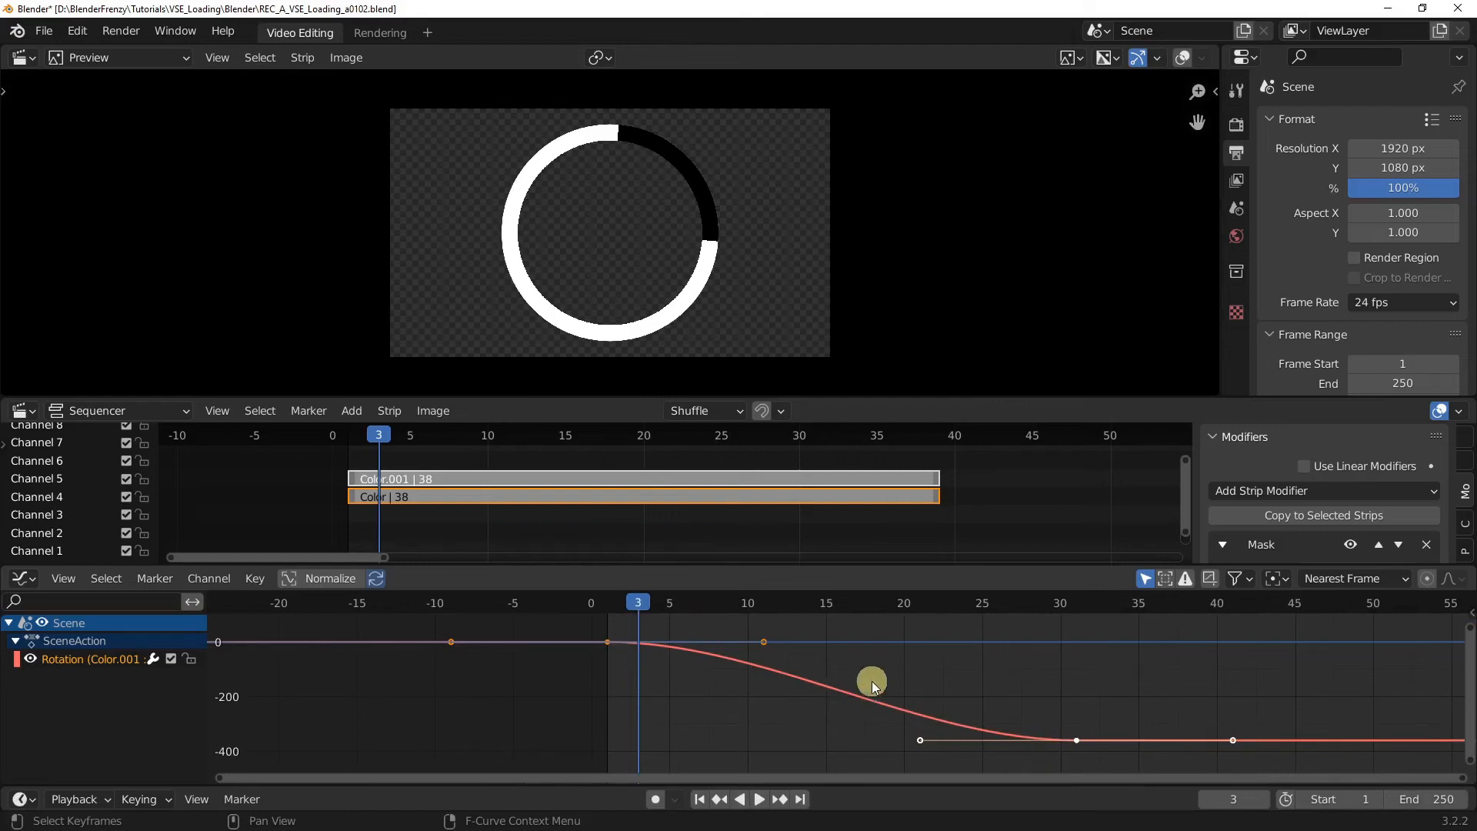
{"action": "key", "text": "t"}
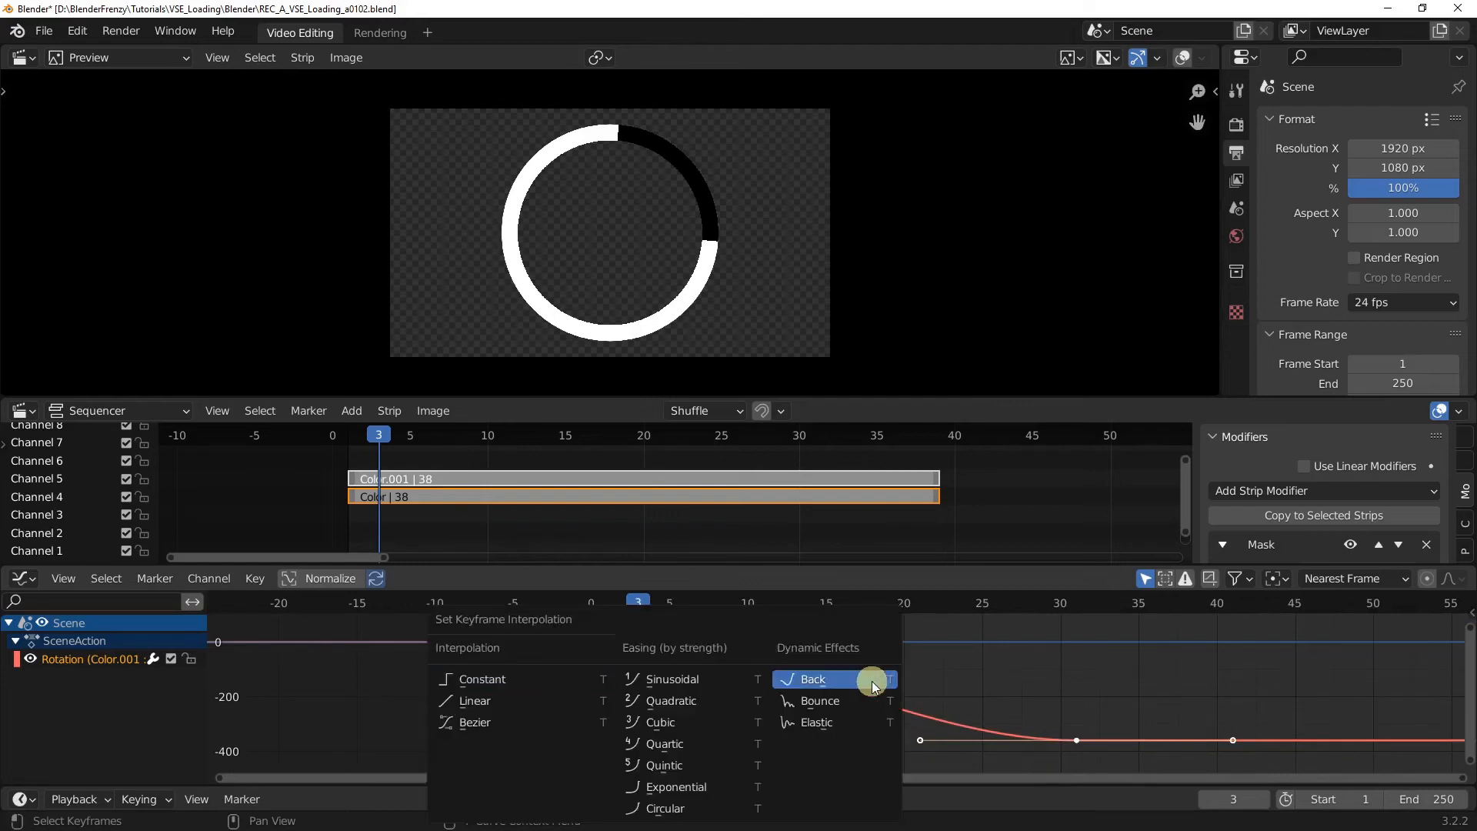
{"action": "left_click", "coordinate": [500, 704]}
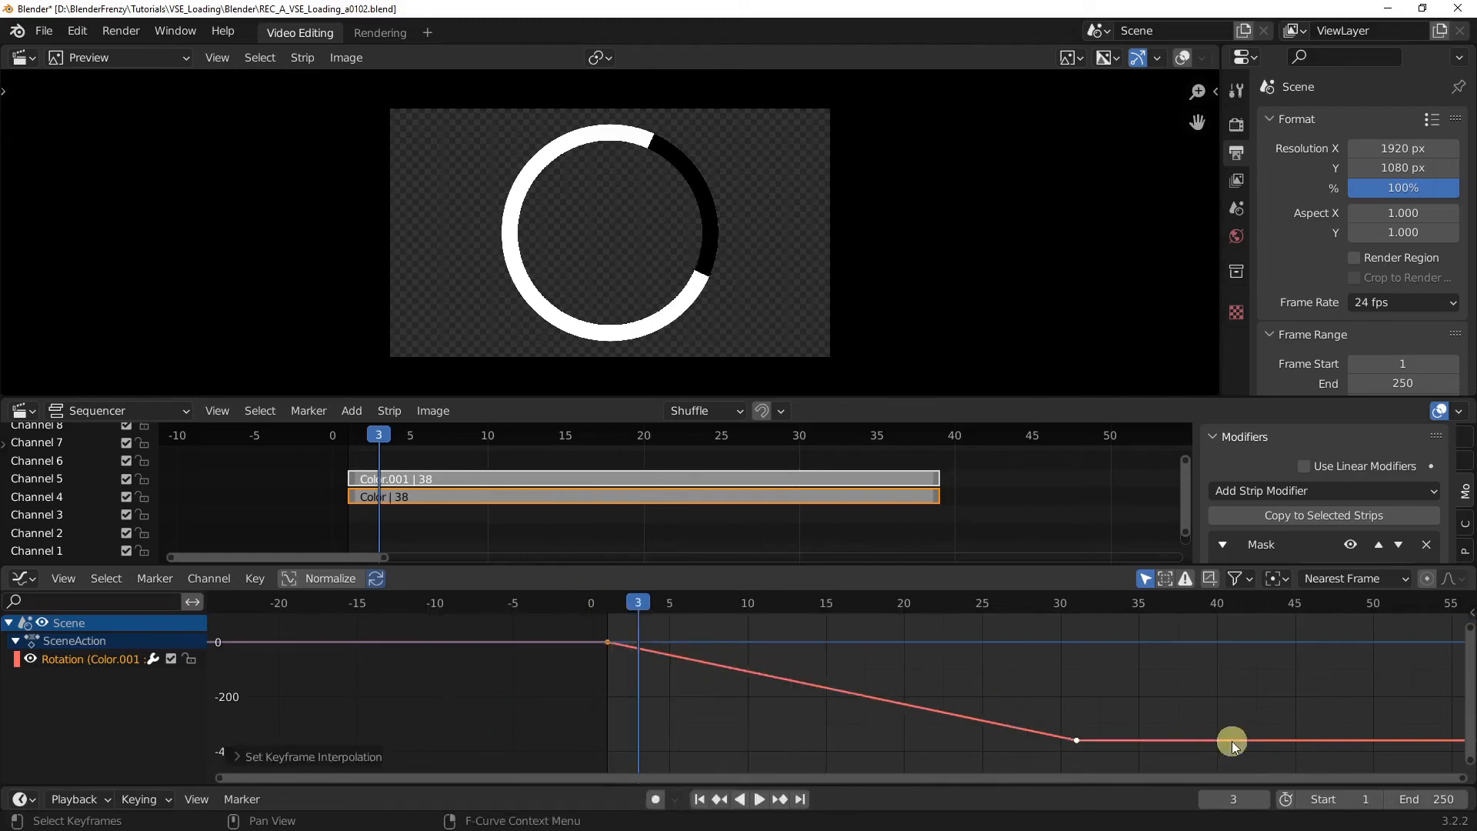
Step: Make the rotation curve repeat with the Make Cyclic (F-Modifier) extrapolation and play the animation
{"action": "middle_click_drag", "start_coordinate": [950, 717], "coordinate": [749, 699], "text": "ctrl"}
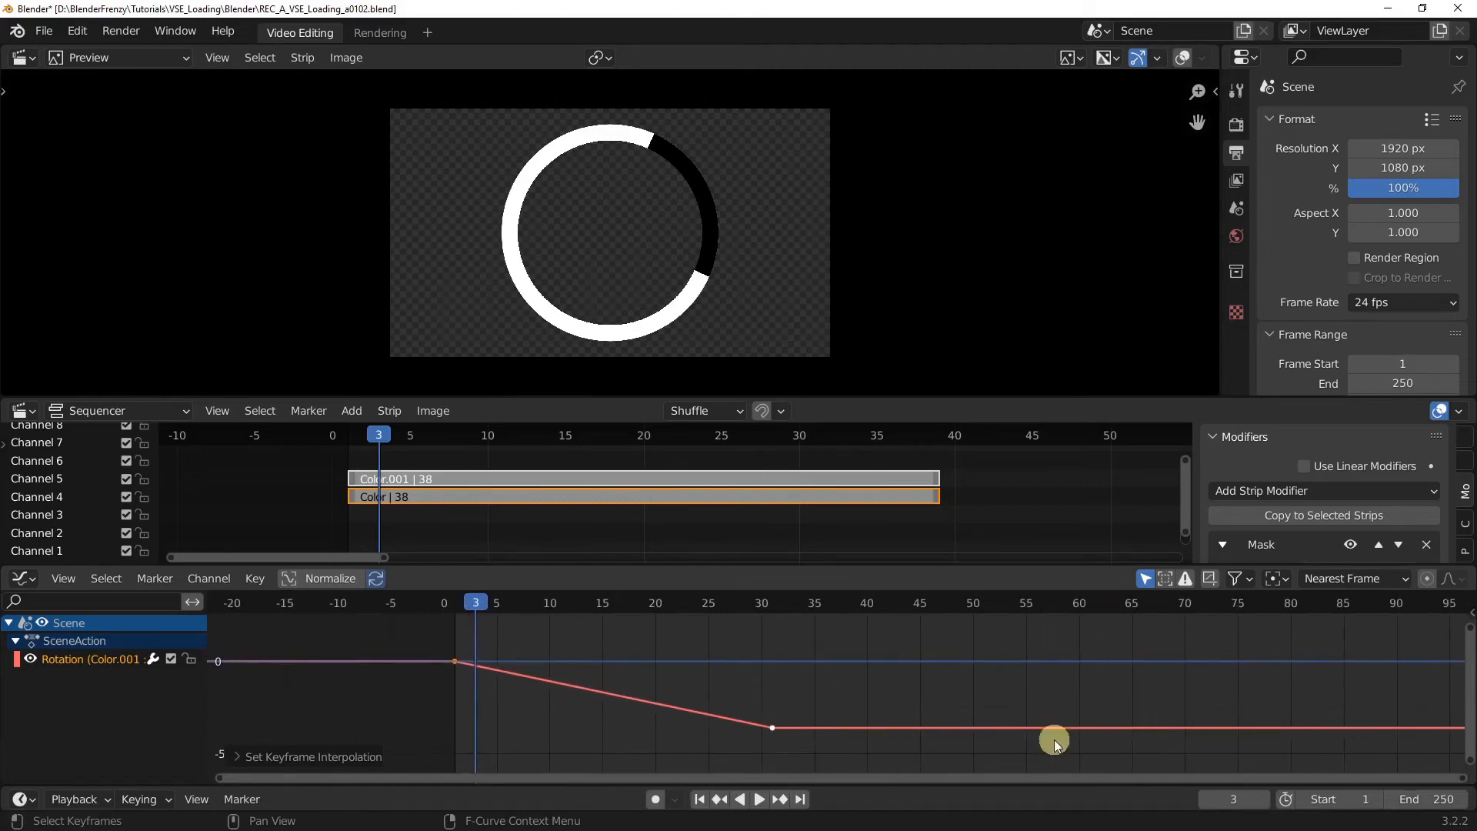
{"action": "scroll", "coordinate": [712, 684], "scroll_direction": "up", "scroll_amount": 2}
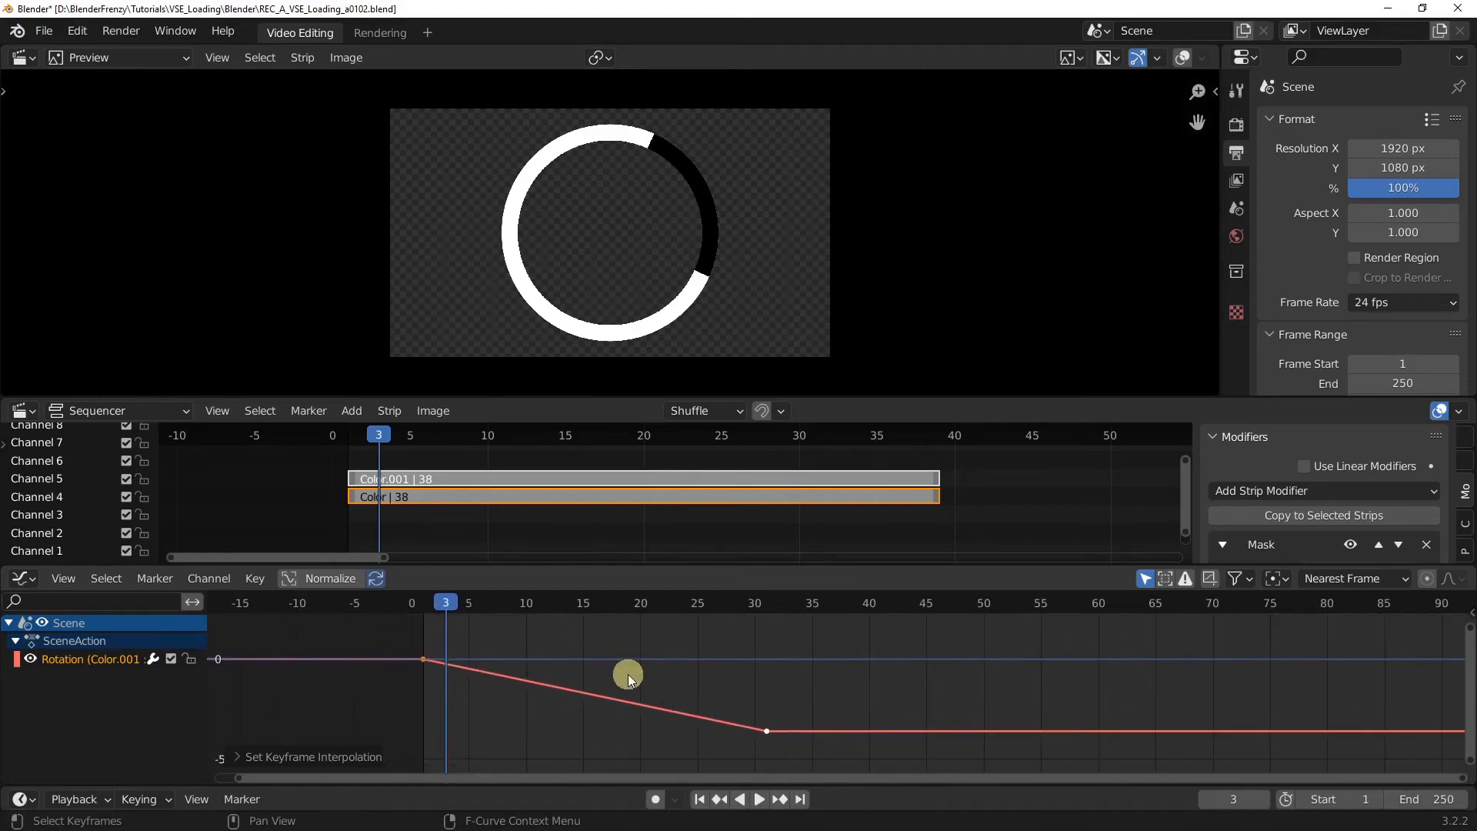
{"action": "key", "text": "shift+e"}
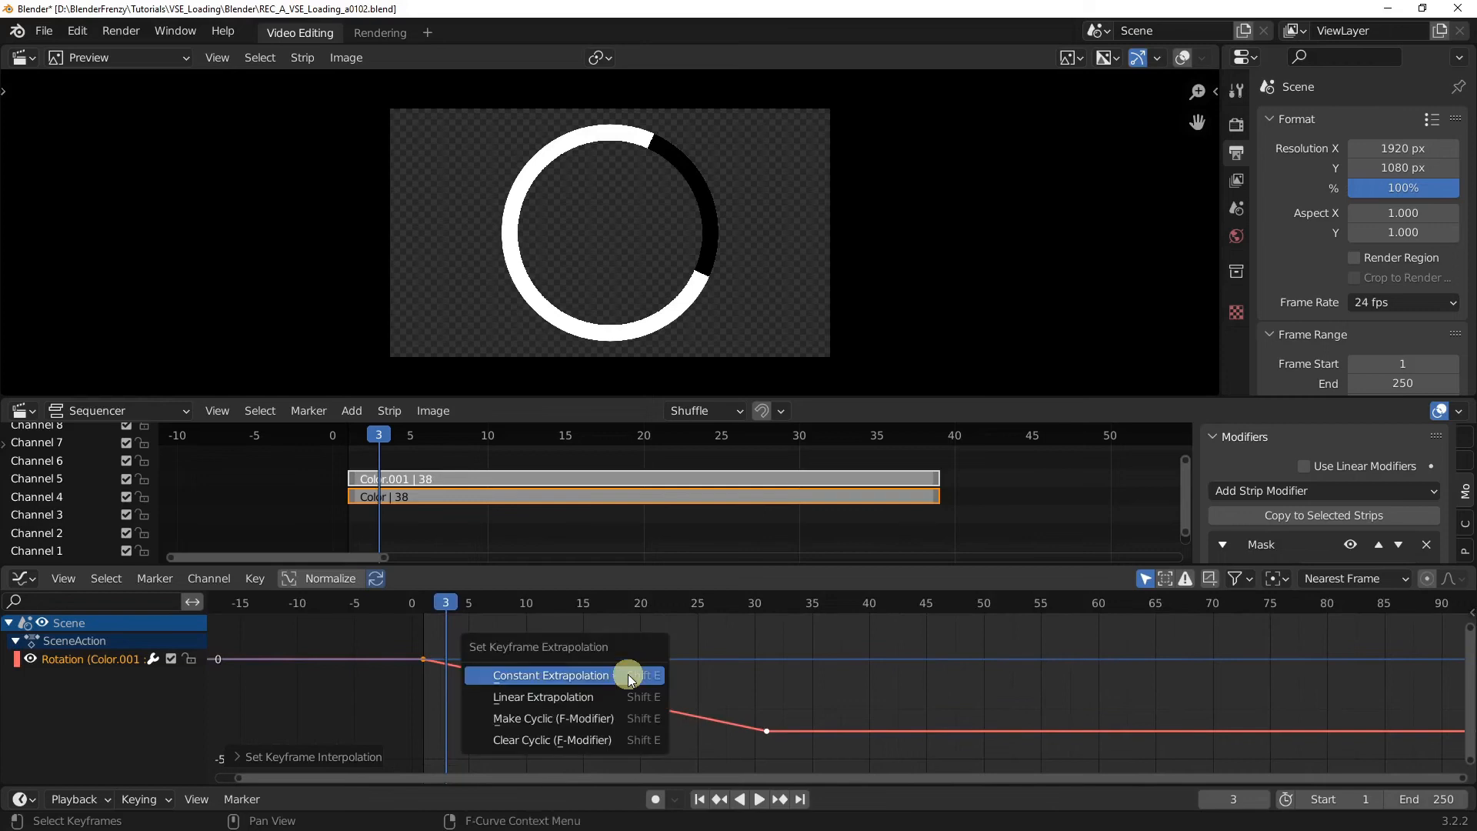
{"action": "left_click", "coordinate": [640, 717]}
{"action": "scroll", "coordinate": [824, 700], "scroll_direction": "down", "scroll_amount": 1}
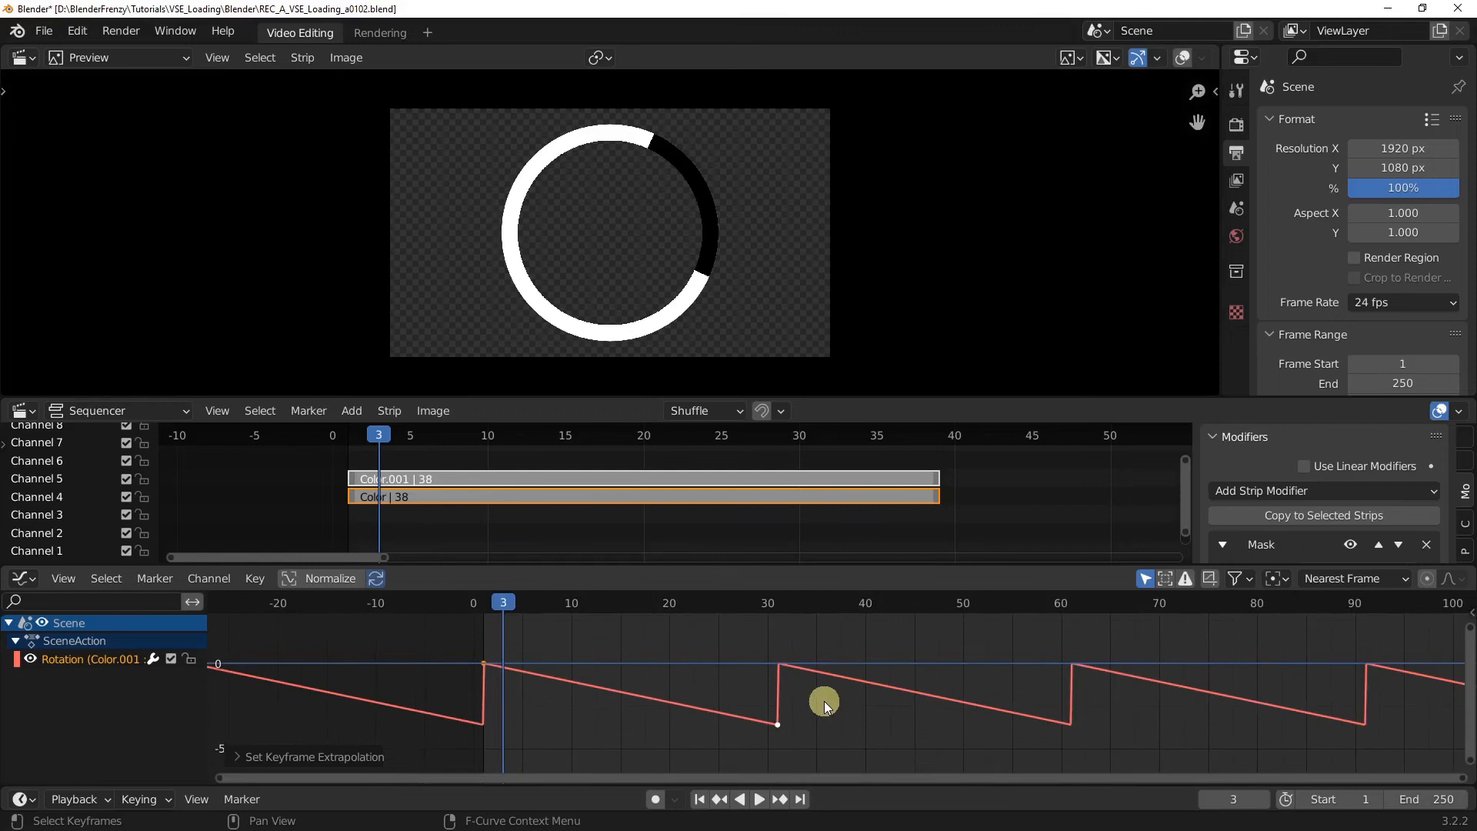
{"action": "key", "text": "space"}
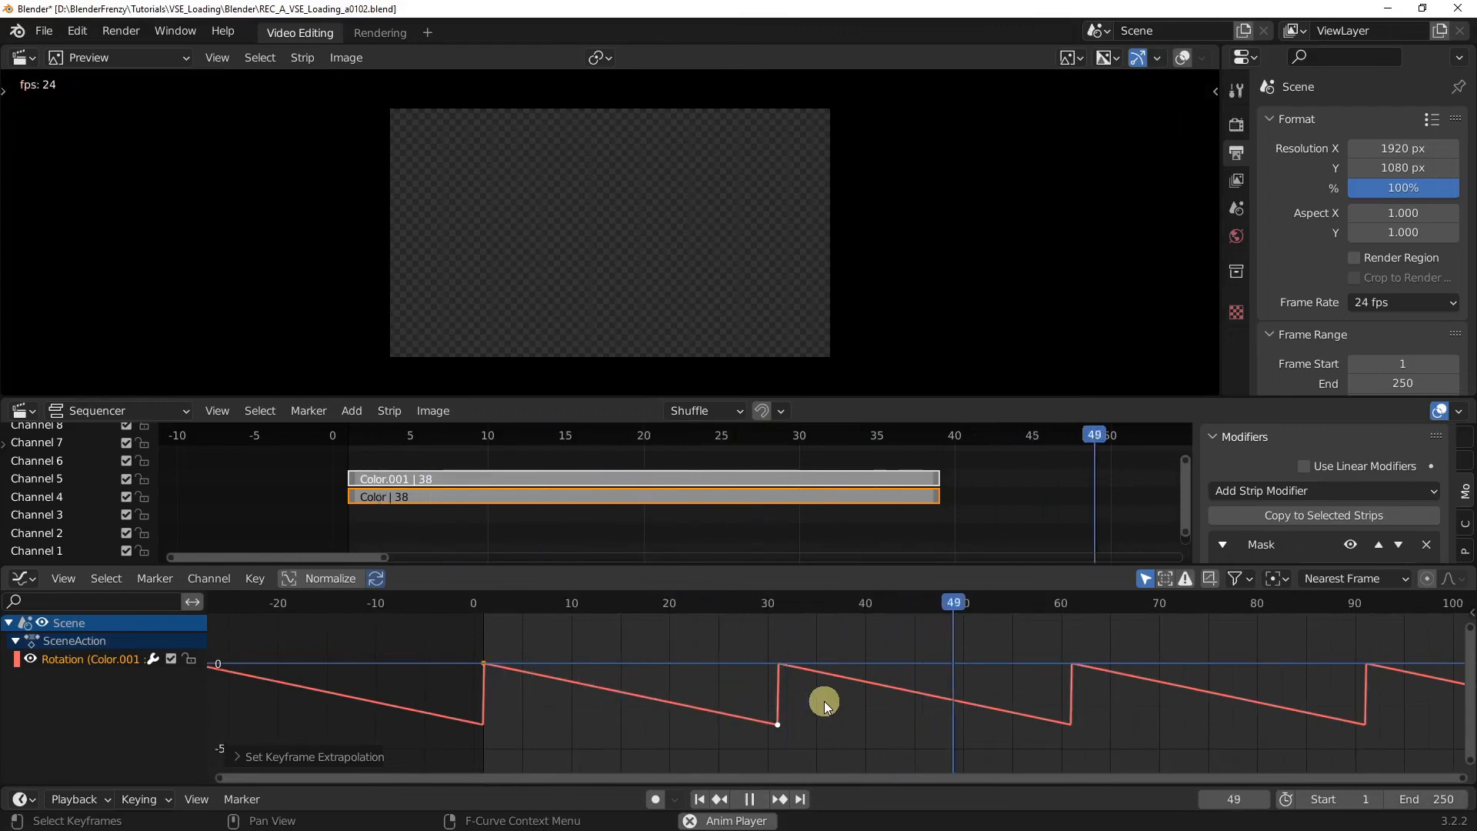
{"action": "key", "text": "space"}
Step: Extend the end handles of both color strips together to a length of 101 frames
{"action": "scroll", "coordinate": [793, 491], "scroll_direction": "down", "scroll_amount": 5}
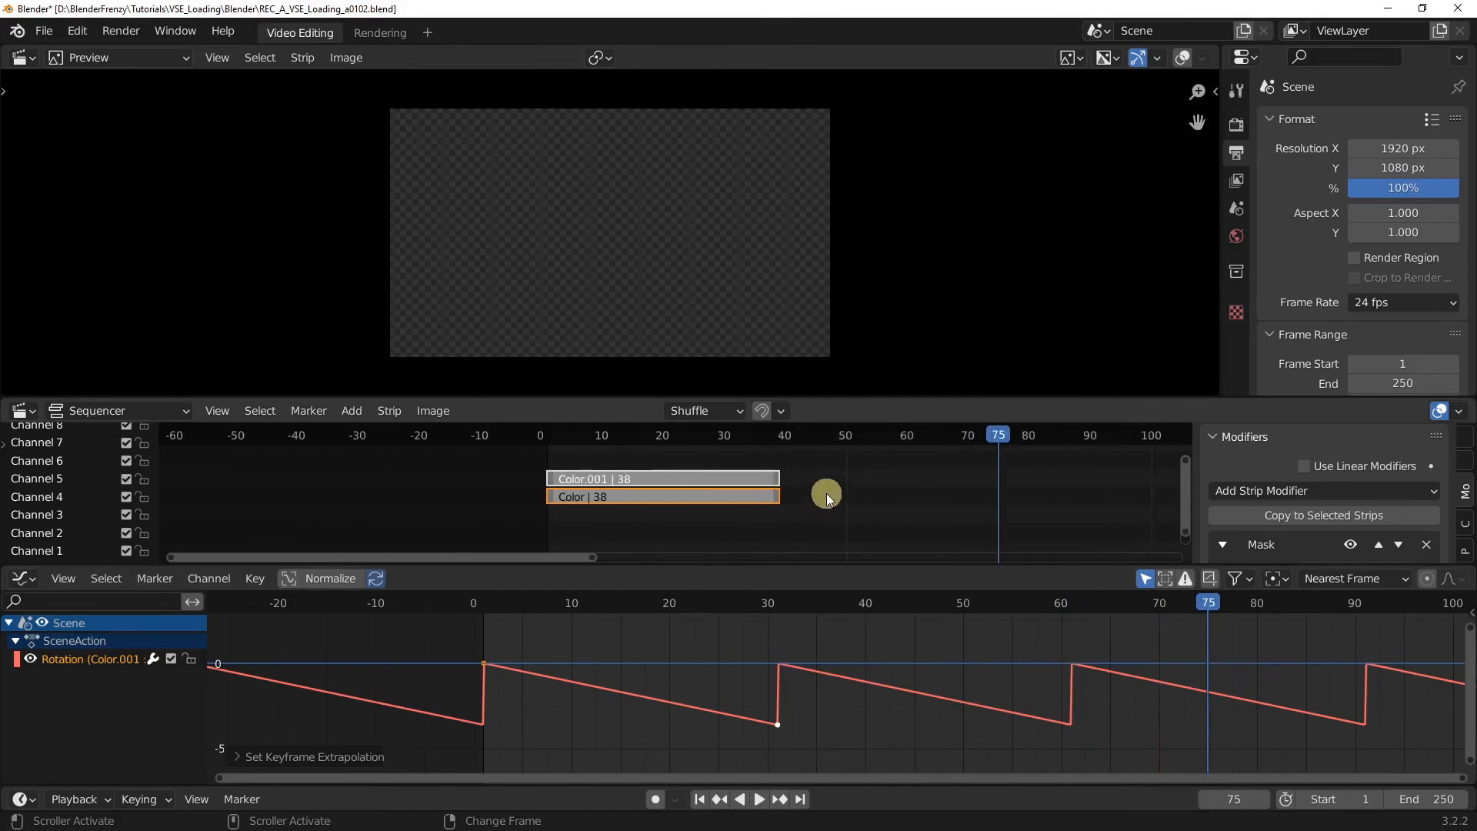
{"action": "left_click_drag", "start_coordinate": [770, 500], "coordinate": [821, 493]}
{"action": "left_click", "coordinate": [1124, 493]}
{"action": "scroll", "coordinate": [1063, 535], "scroll_direction": "down", "scroll_amount": 8}
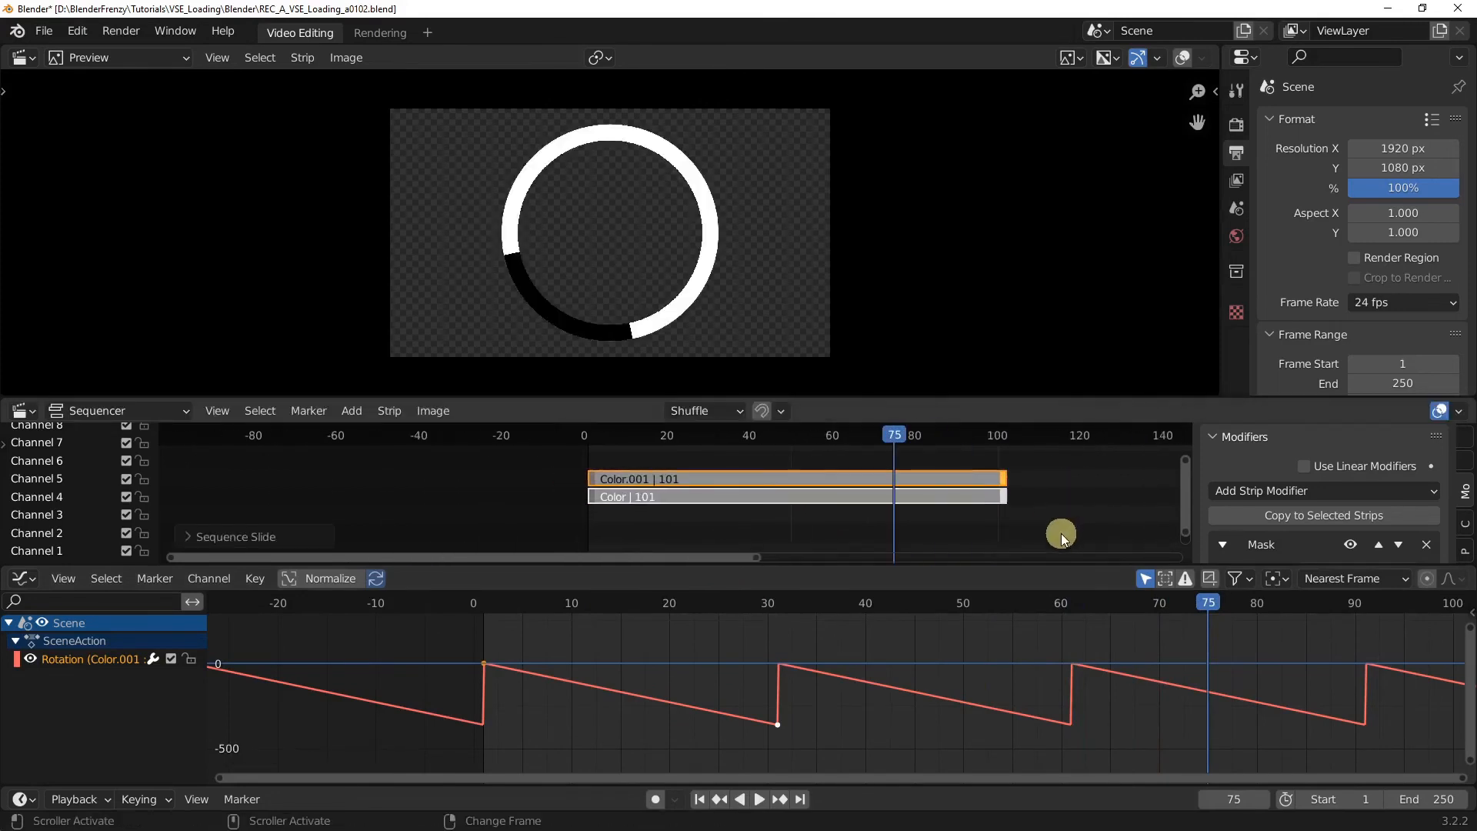
Step: Snap the ends of both color strips to the last frame, 250, and play the looping rotation
{"action": "middle_click_drag", "start_coordinate": [814, 511], "coordinate": [717, 509]}
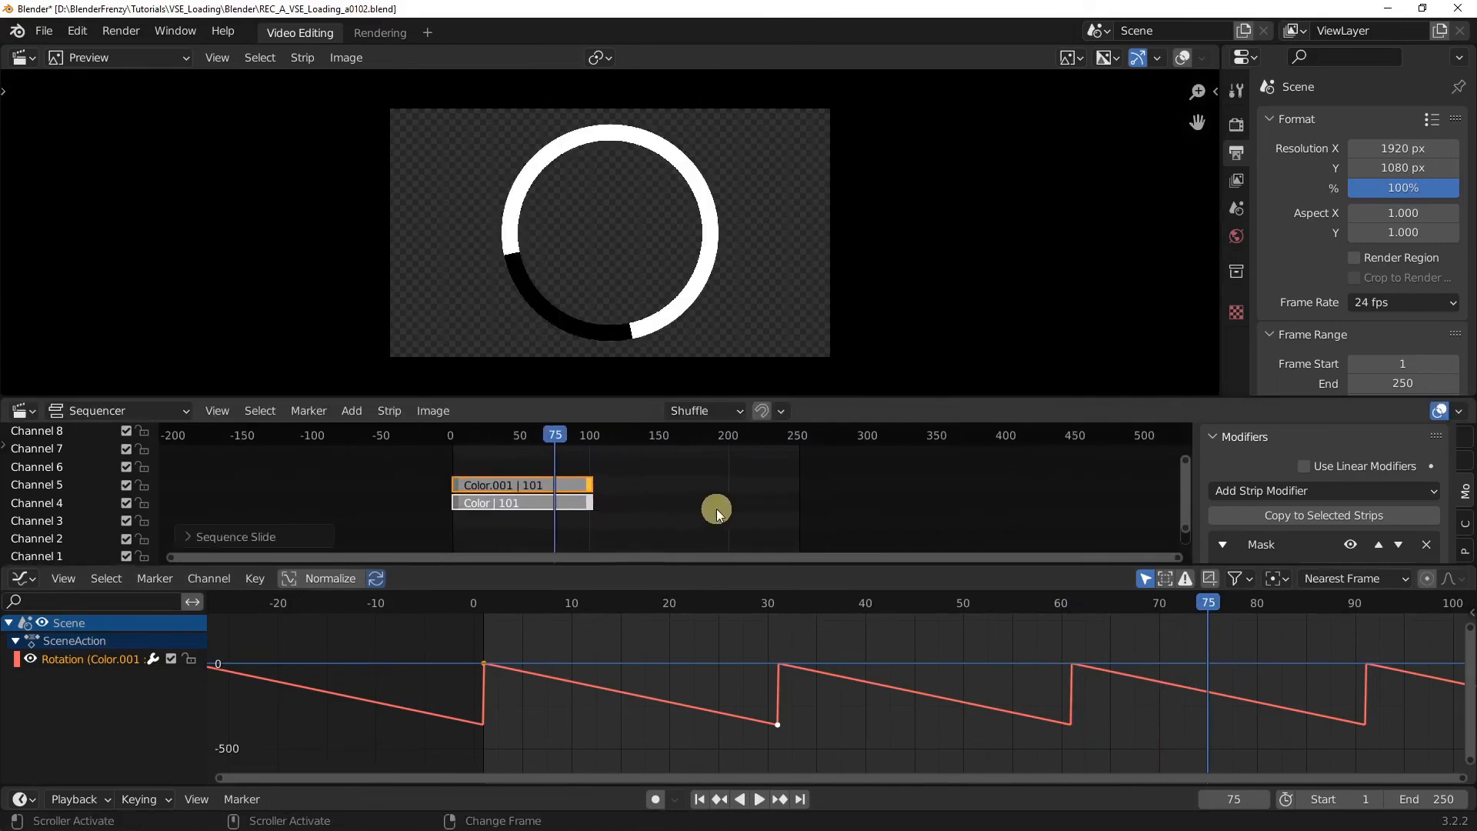
{"action": "left_click", "coordinate": [801, 797]}
{"action": "key", "text": "shift+s"}
{"action": "key", "text": "space"}
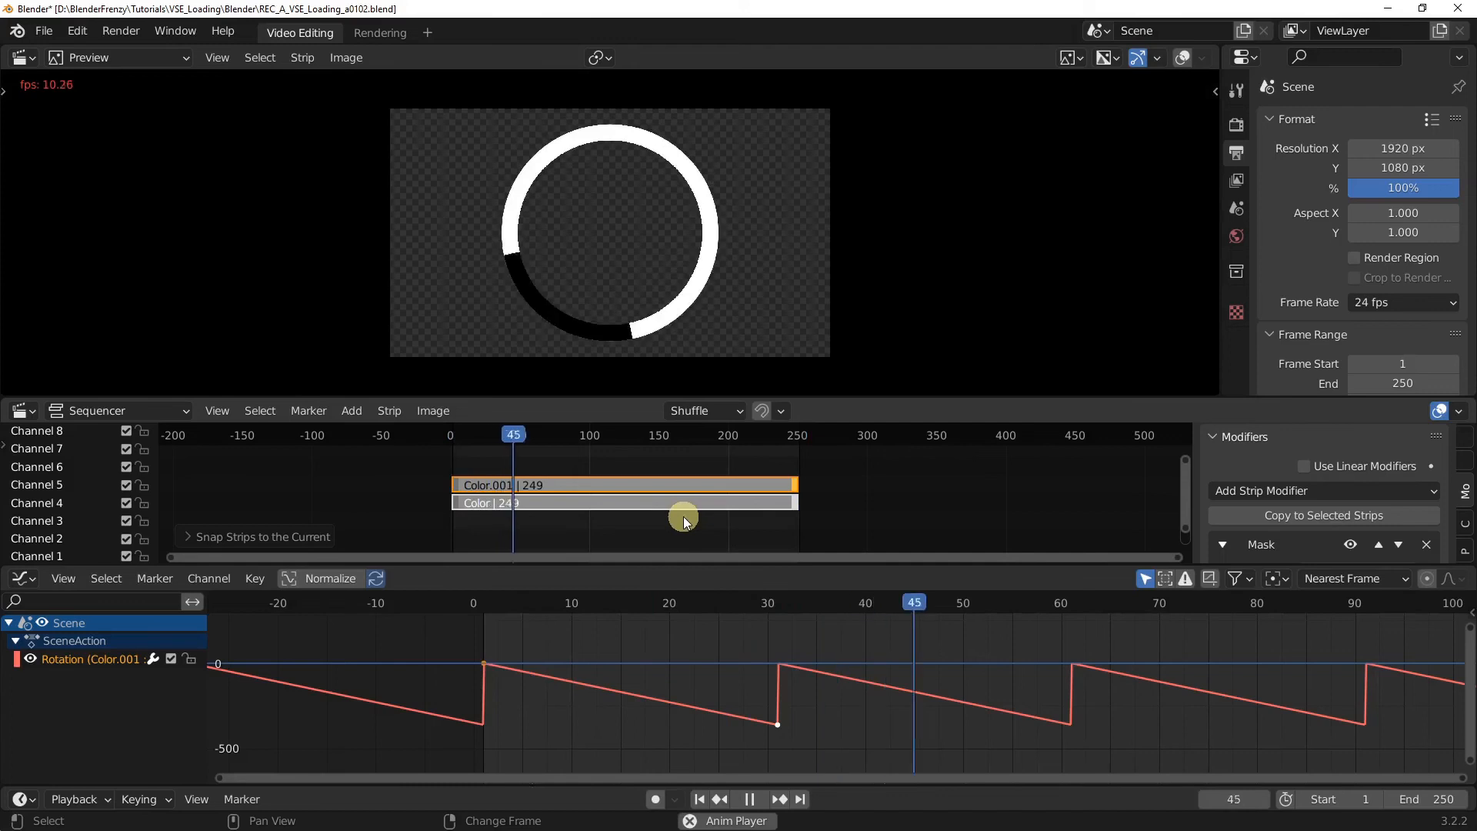
{"action": "key", "text": "space"}
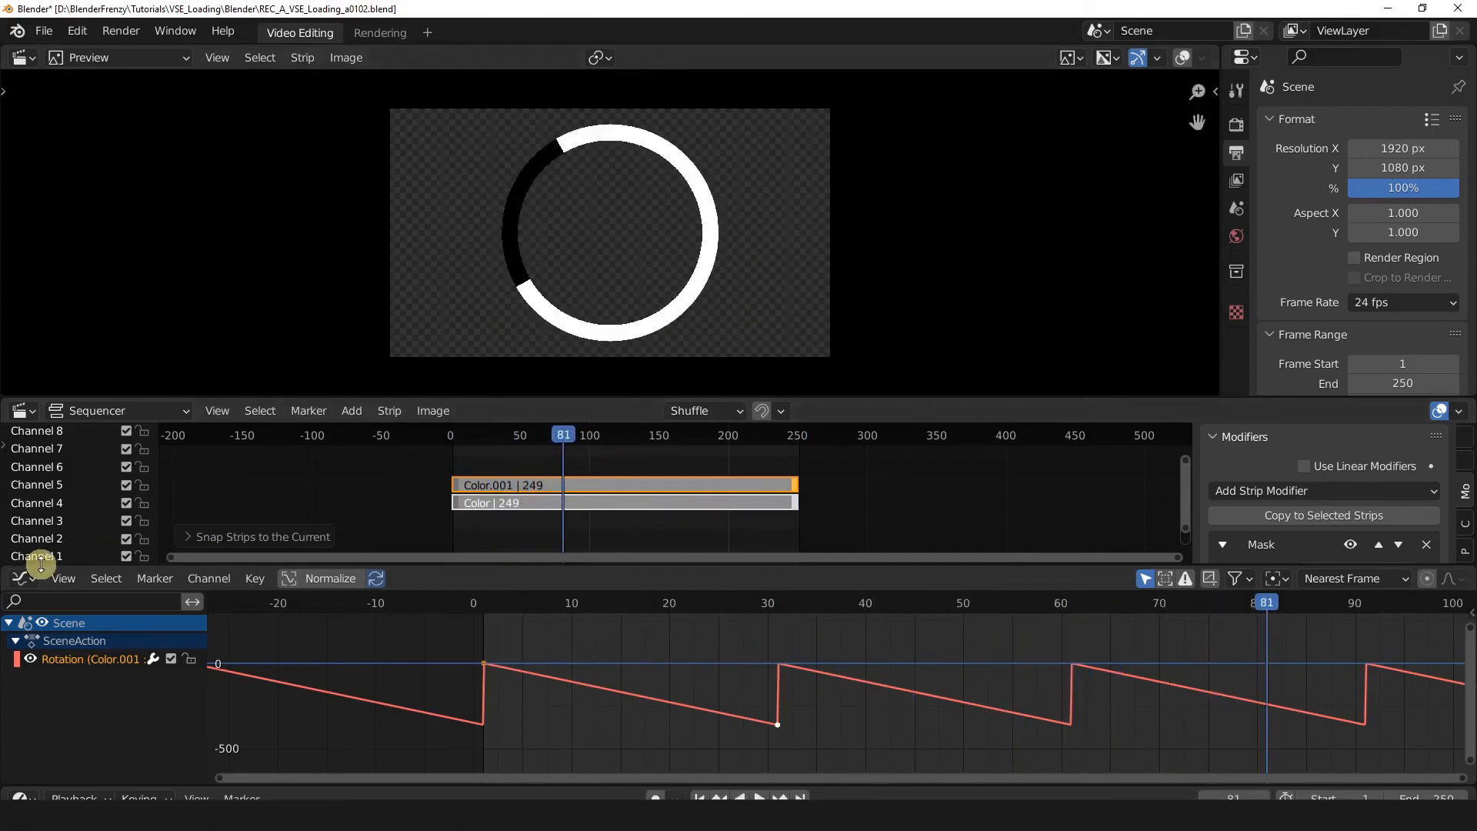
Step: Enlarge the sequencer over the Graph Editor and change the black strip's color to light blue
{"action": "left_click_drag", "start_coordinate": [41, 566], "coordinate": [45, 718]}
{"action": "scroll", "coordinate": [677, 550], "scroll_direction": "up", "scroll_amount": 6}
{"action": "middle_click_drag", "start_coordinate": [864, 536], "coordinate": [735, 550]}
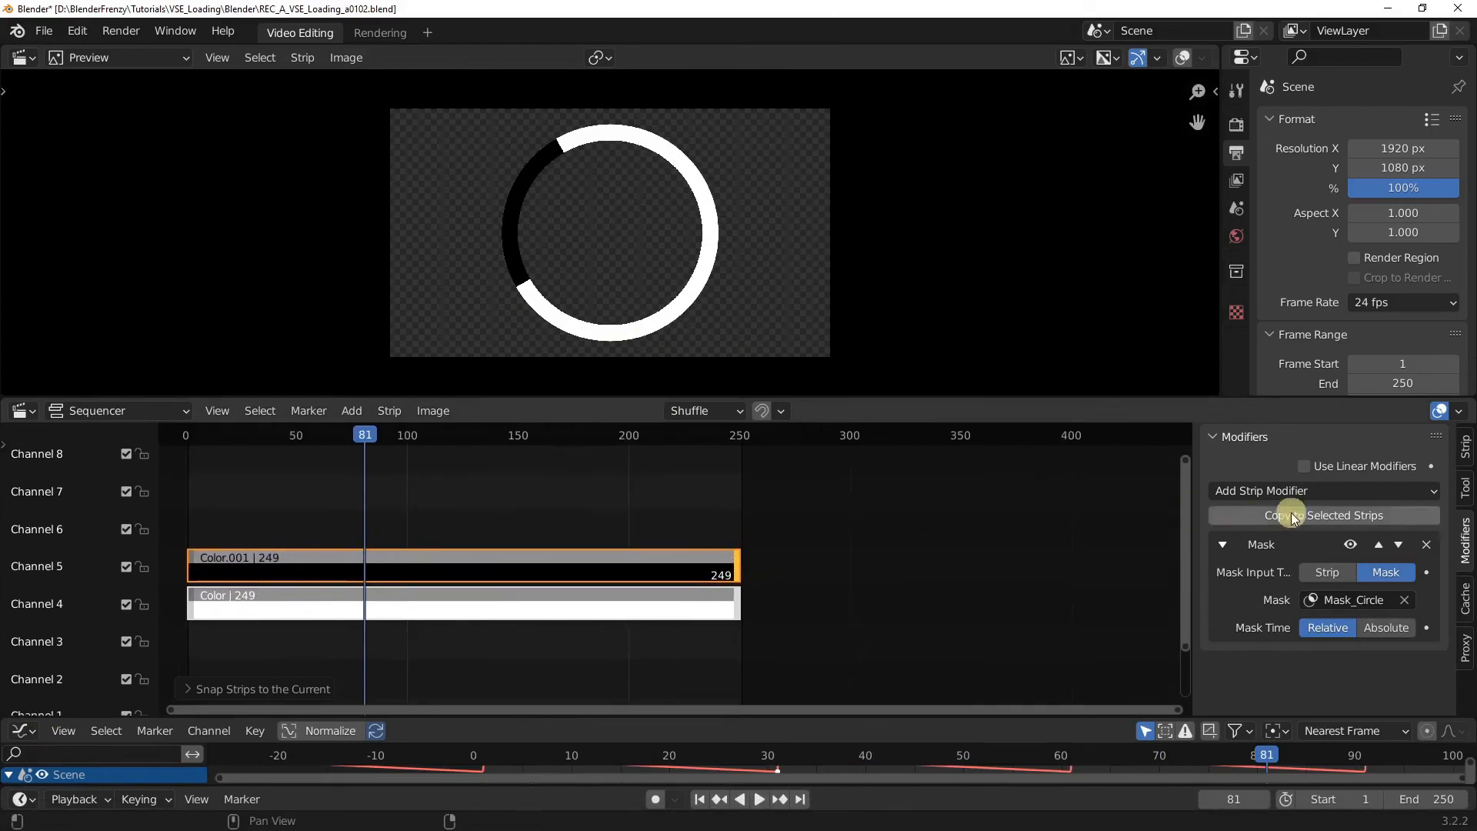
{"action": "left_click", "coordinate": [528, 530]}
{"action": "middle_click_drag", "start_coordinate": [528, 530], "coordinate": [753, 522]}
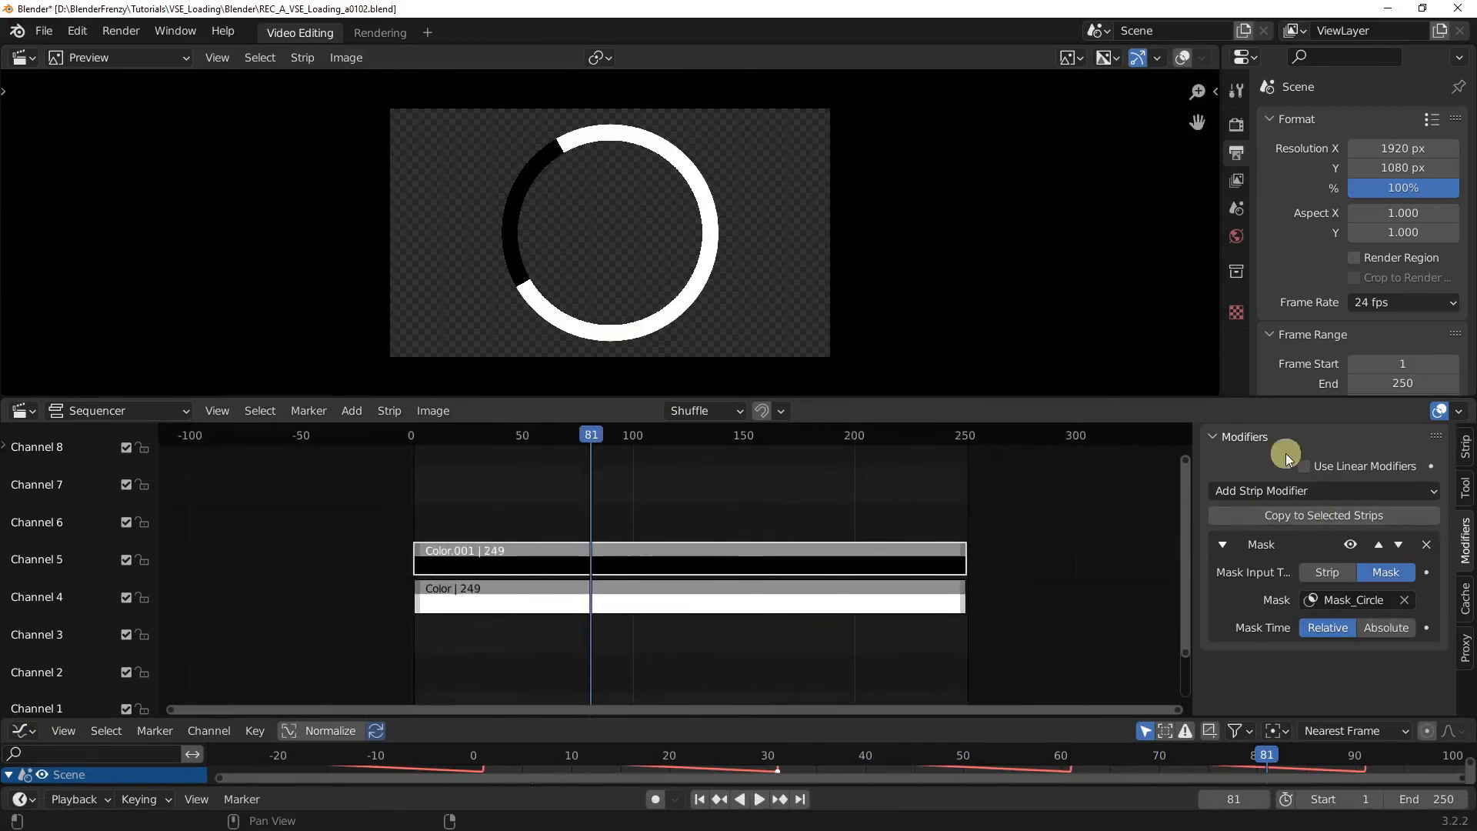
{"action": "left_click", "coordinate": [1464, 448]}
{"action": "left_click_drag", "start_coordinate": [1431, 562], "coordinate": [1431, 466]}
{"action": "left_click_drag", "start_coordinate": [1316, 540], "coordinate": [1342, 511]}
Step: Play the animation with the preview zoomed in to check the recolored arc on the ring
{"action": "key", "text": "space"}
{"action": "scroll", "coordinate": [745, 240], "scroll_direction": "up", "scroll_amount": 4}
{"action": "scroll", "coordinate": [744, 245], "scroll_direction": "down", "scroll_amount": 1}
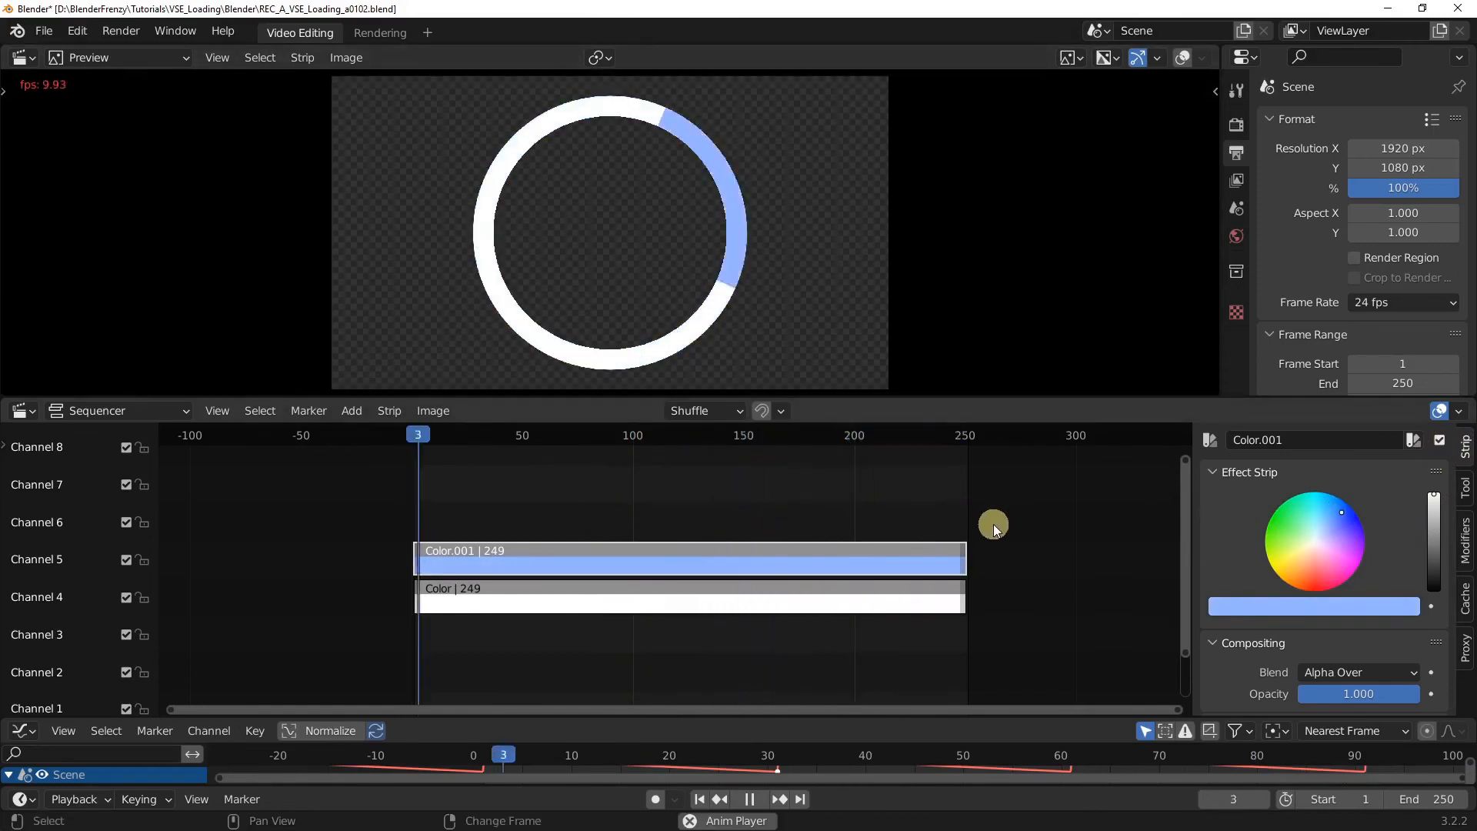
{"action": "key", "text": "space"}
Step: Change the white strip's color to light peach and check the two-colored ring in the playing animation preview
{"action": "left_click", "coordinate": [663, 604]}
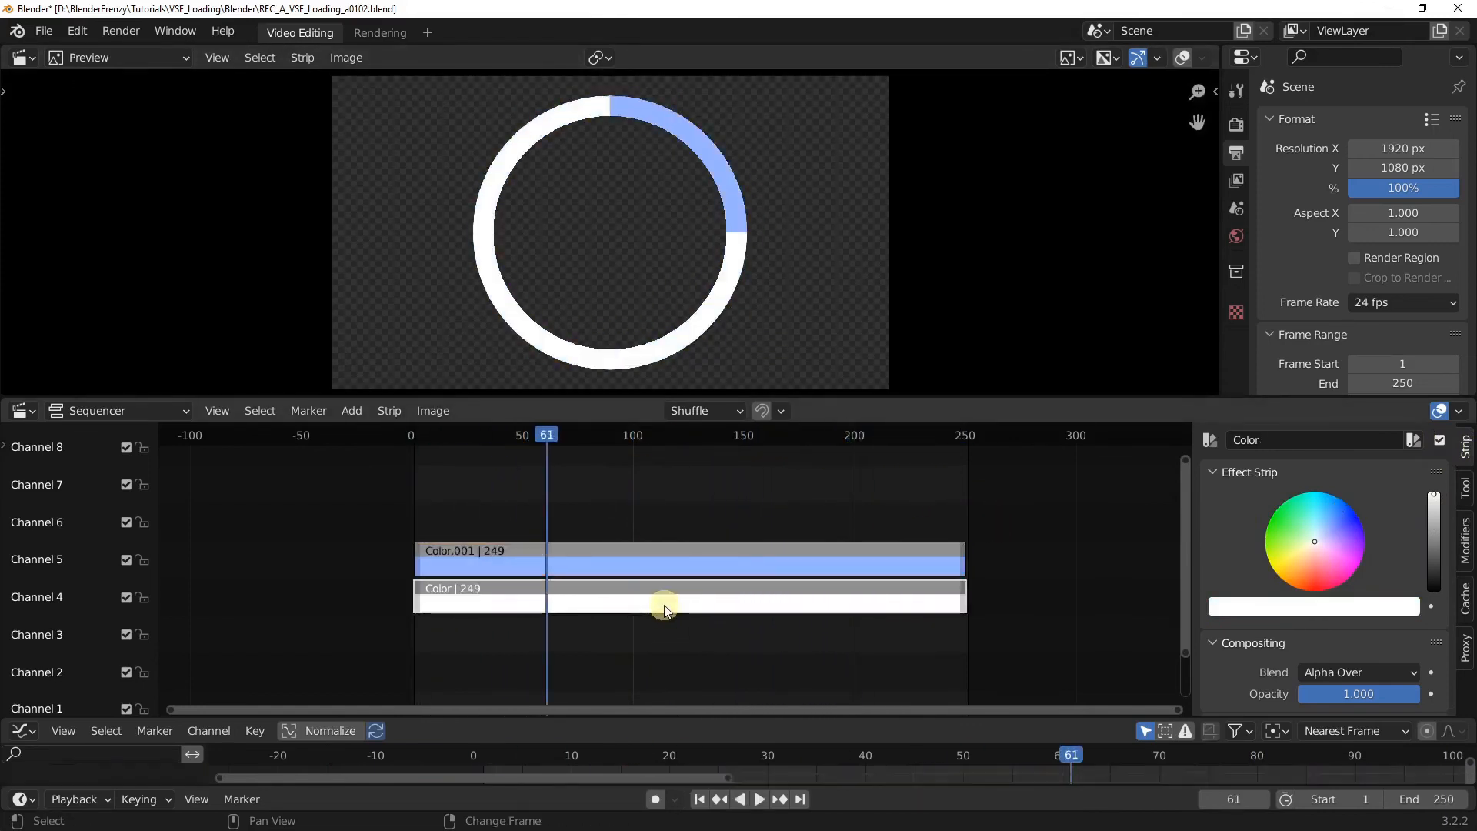
{"action": "left_click_drag", "start_coordinate": [1313, 556], "coordinate": [1279, 567]}
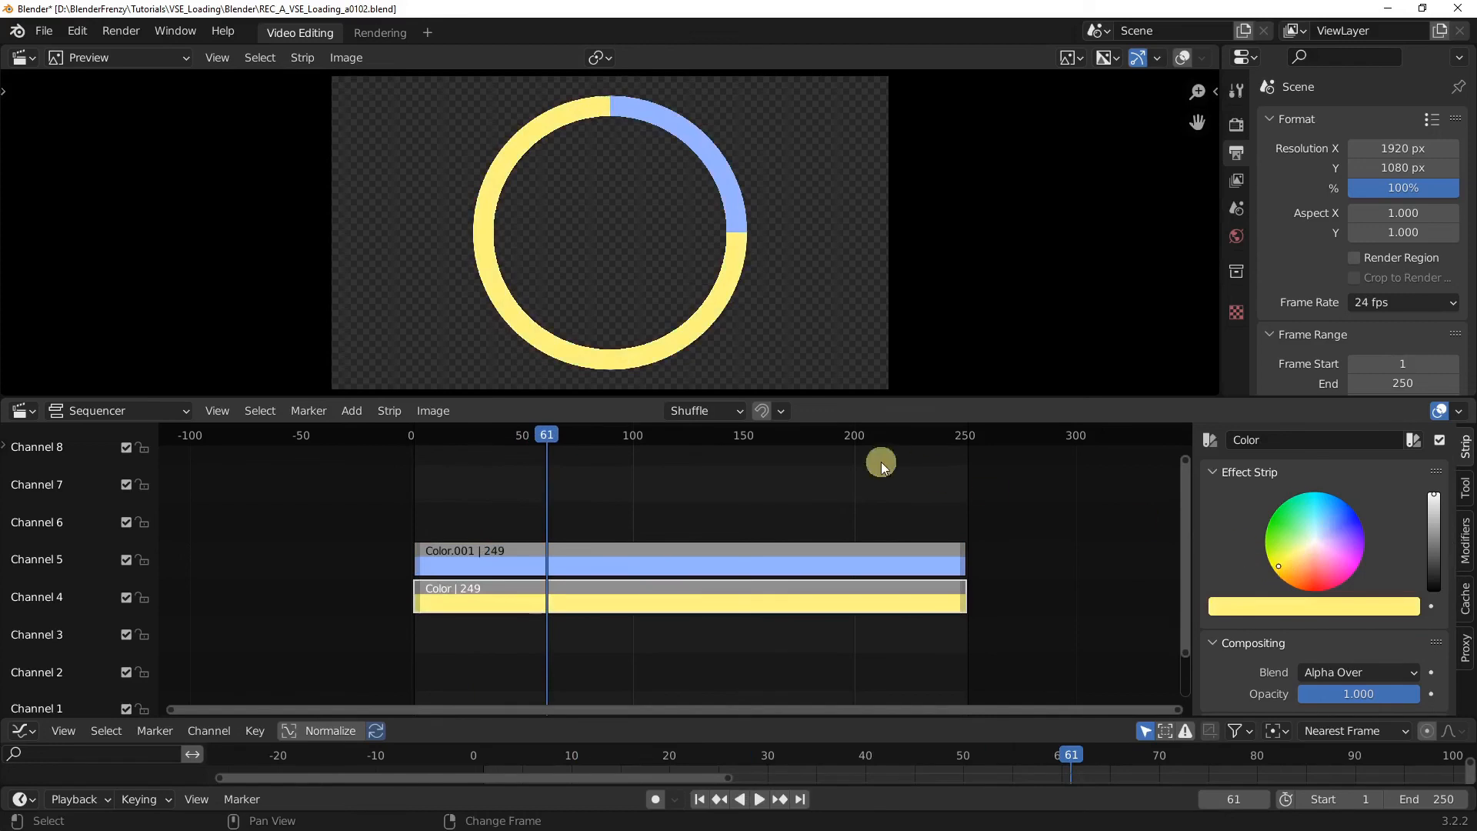
{"action": "key", "text": "space"}
{"action": "left_click", "coordinate": [1310, 566]}
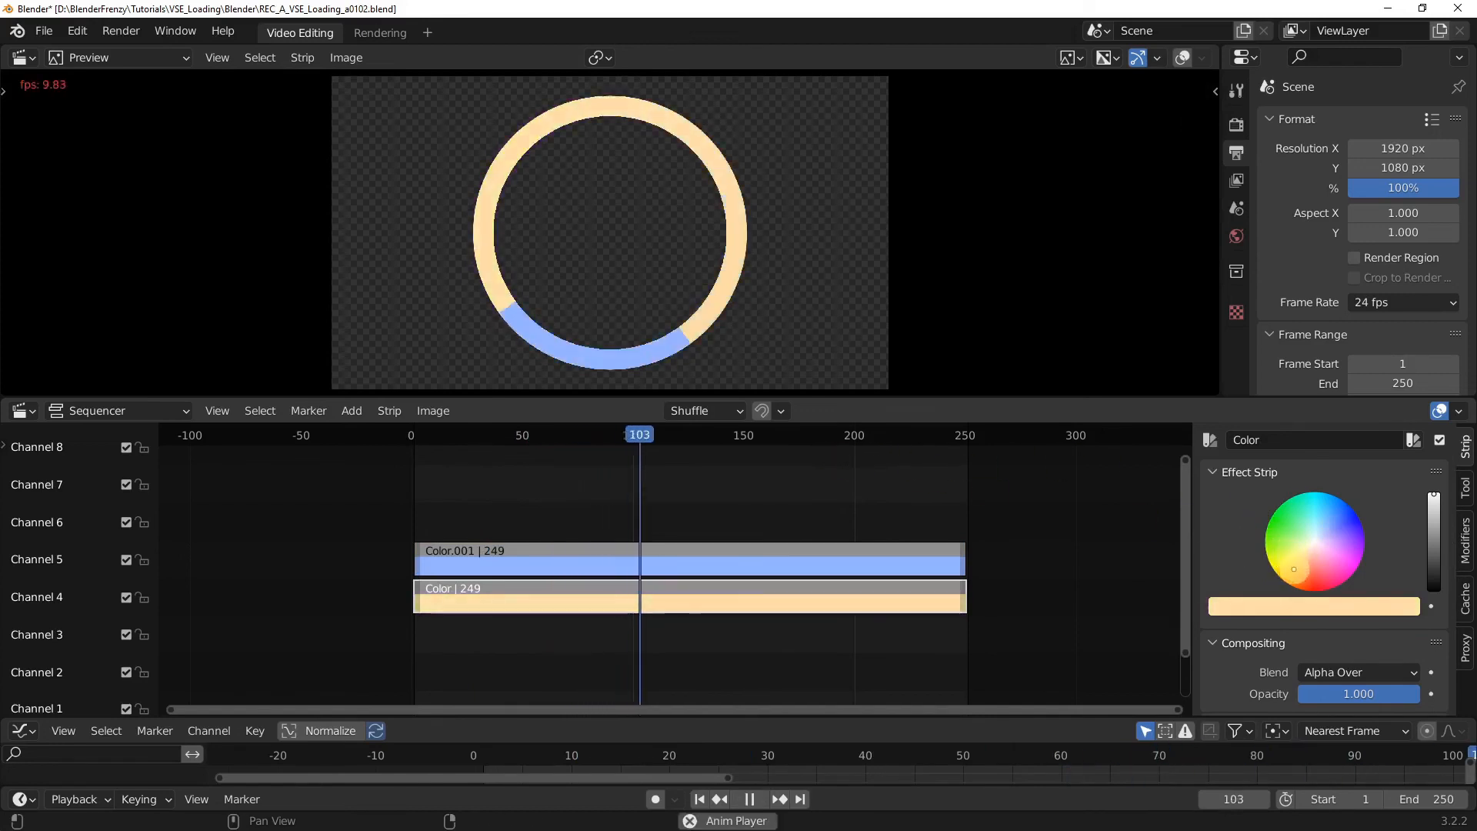
{"action": "left_click_drag", "start_coordinate": [1311, 566], "coordinate": [1298, 574]}
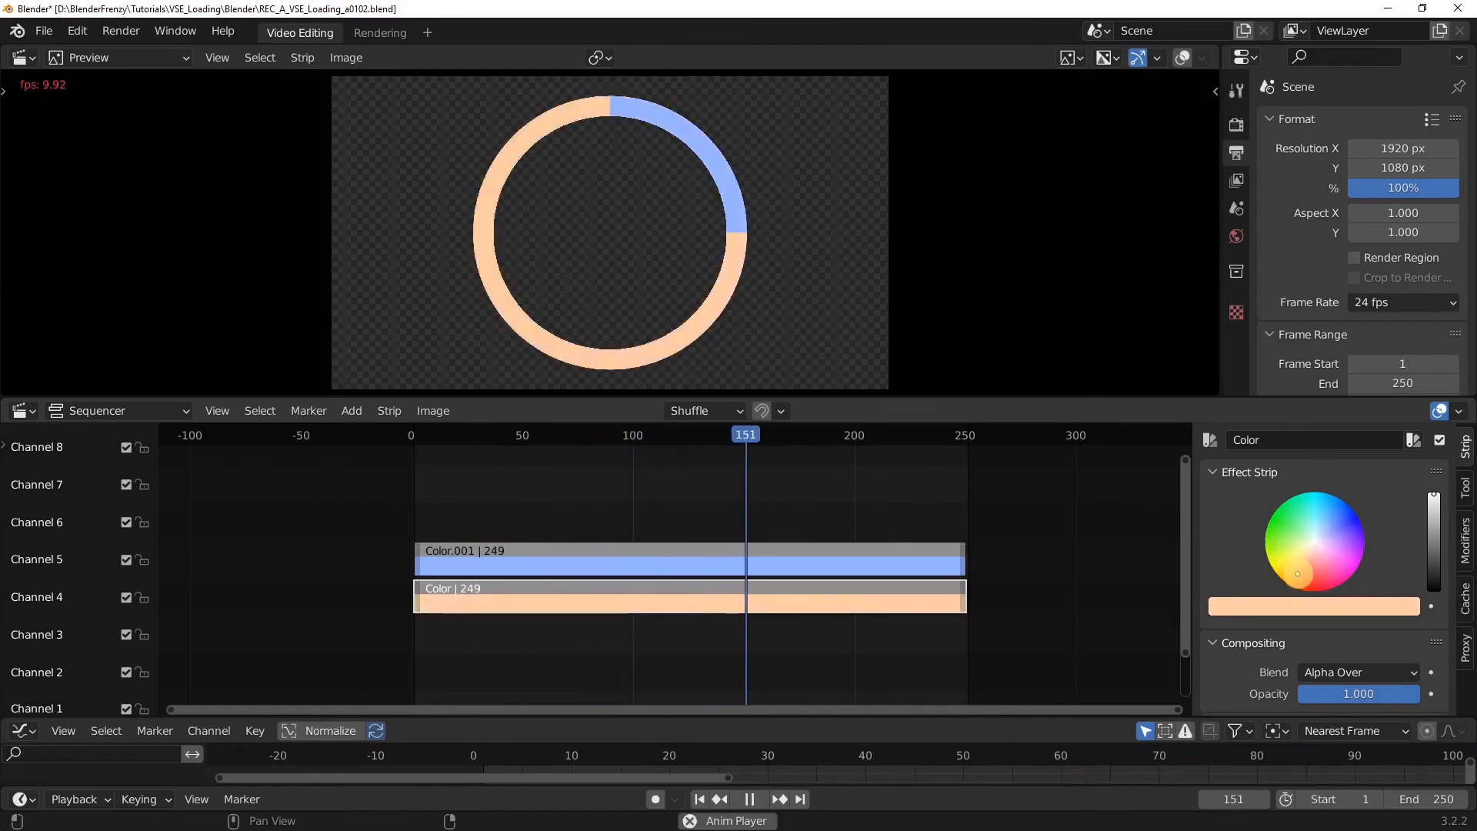
{"action": "scroll", "coordinate": [750, 215], "scroll_direction": "down", "scroll_amount": 5}
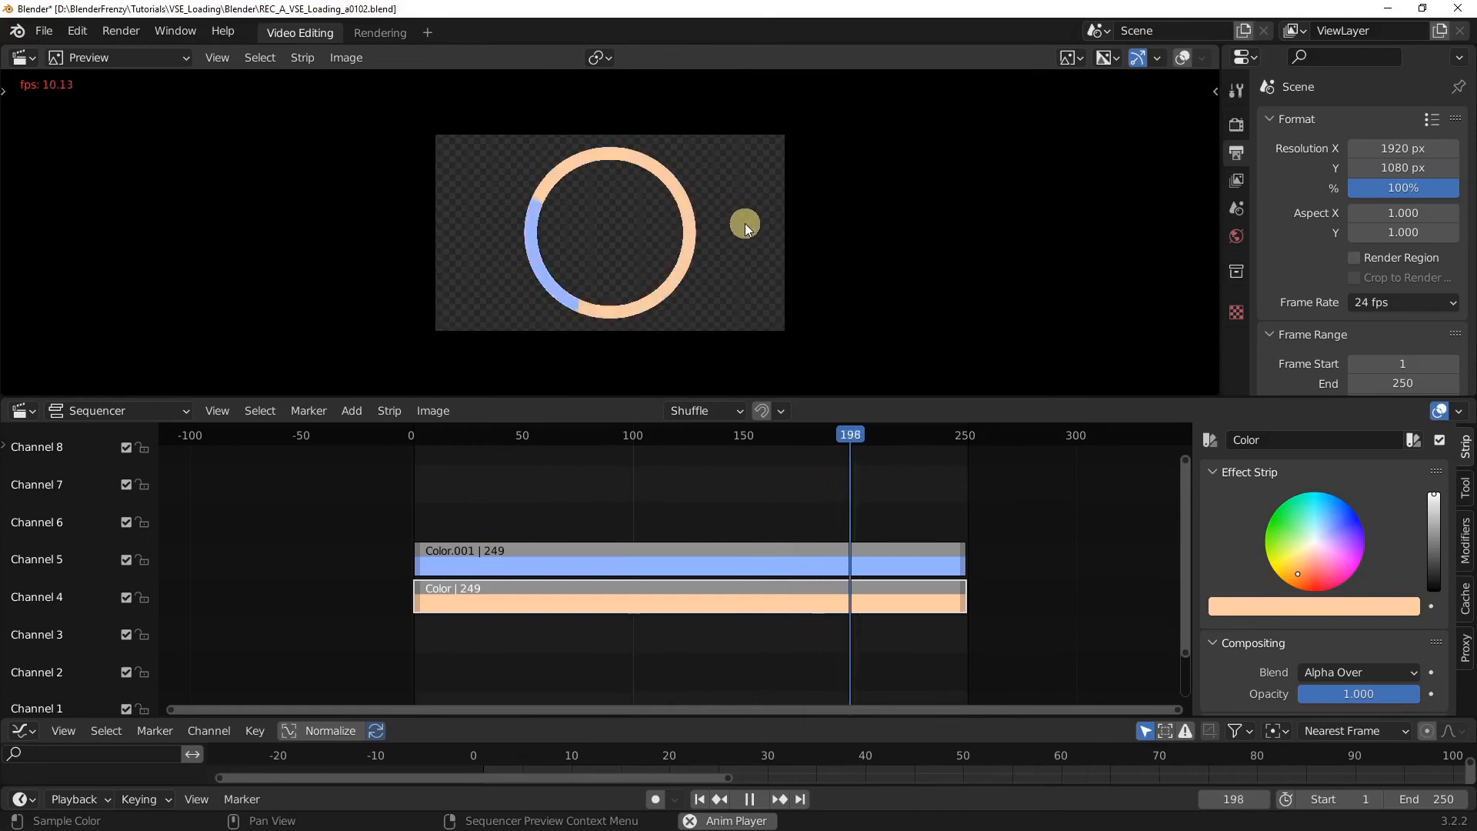
{"action": "scroll", "coordinate": [745, 223], "scroll_direction": "up", "scroll_amount": 1}
{"action": "key", "text": "space"}
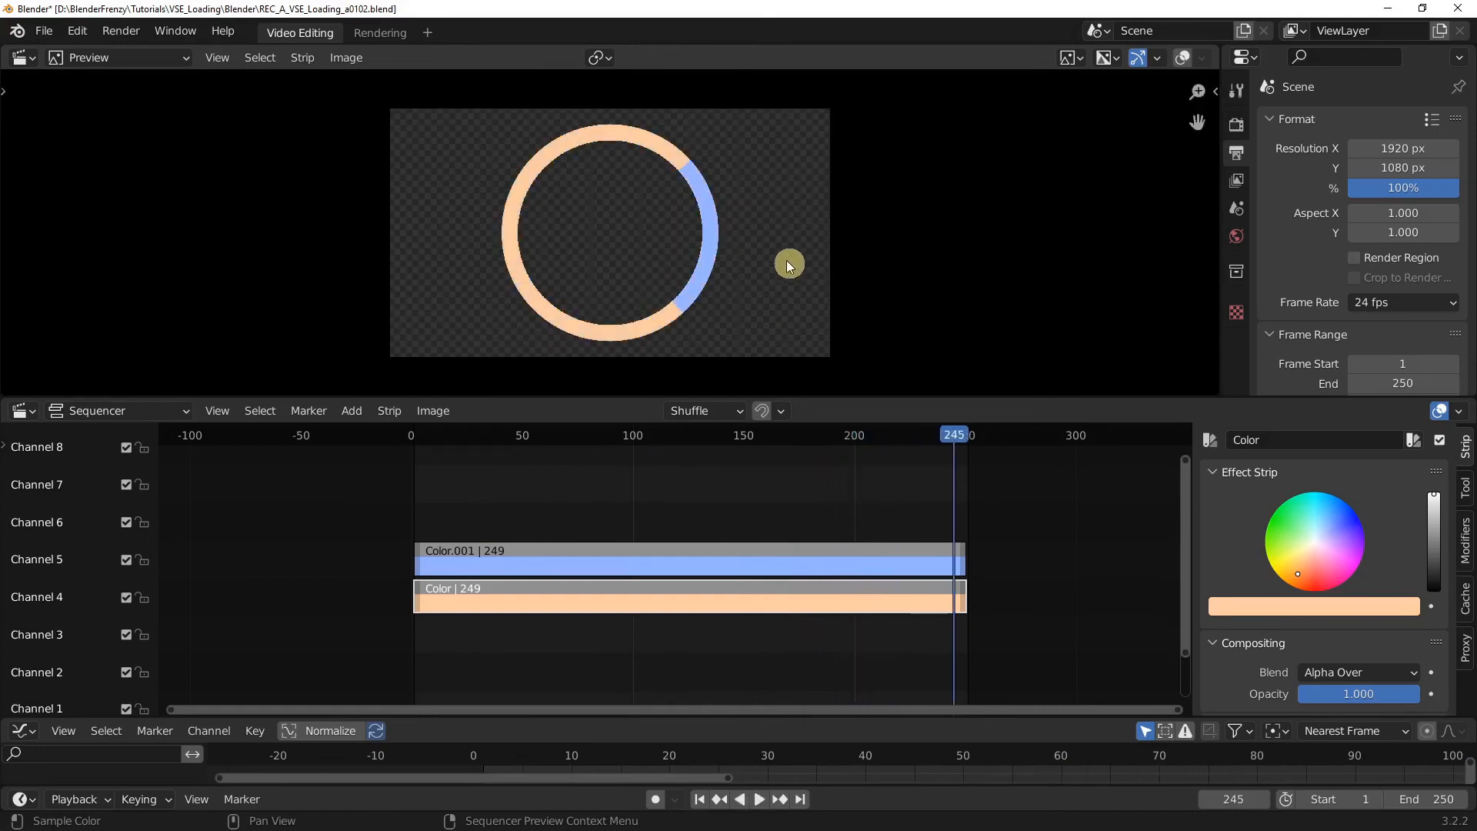
Step: Adjust the light blue strip's color with its color picker
{"action": "left_click", "coordinate": [880, 556]}
{"action": "left_click", "coordinate": [1319, 605]}
{"action": "left_click_drag", "start_coordinate": [1296, 555], "coordinate": [1339, 555]}
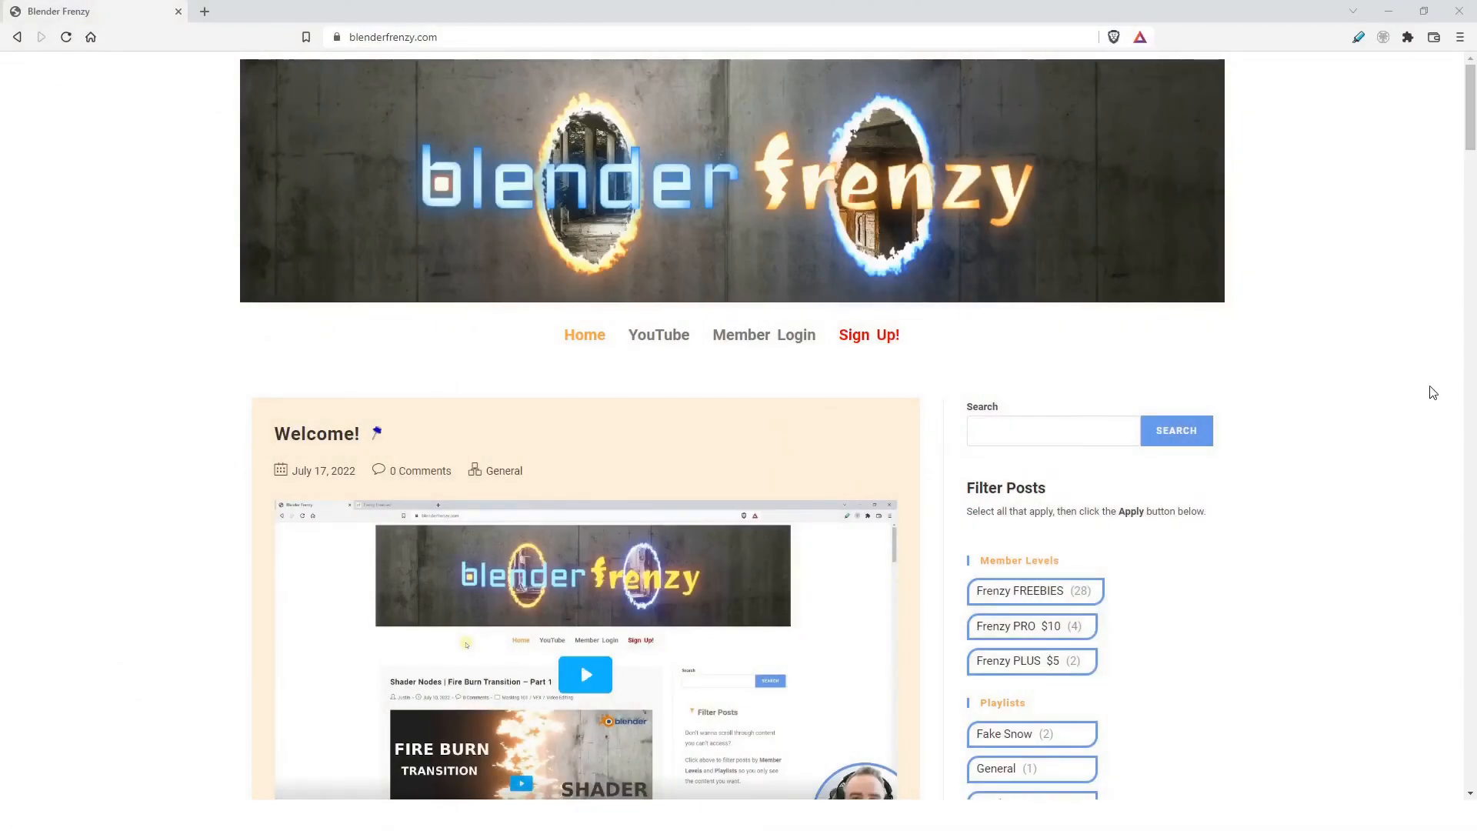
Step: Switch to the browser and look through the tutorial posts on the blenderfrenzy.com home page
{"action": "scroll", "coordinate": [1432, 393], "scroll_direction": "down", "scroll_amount": 5}
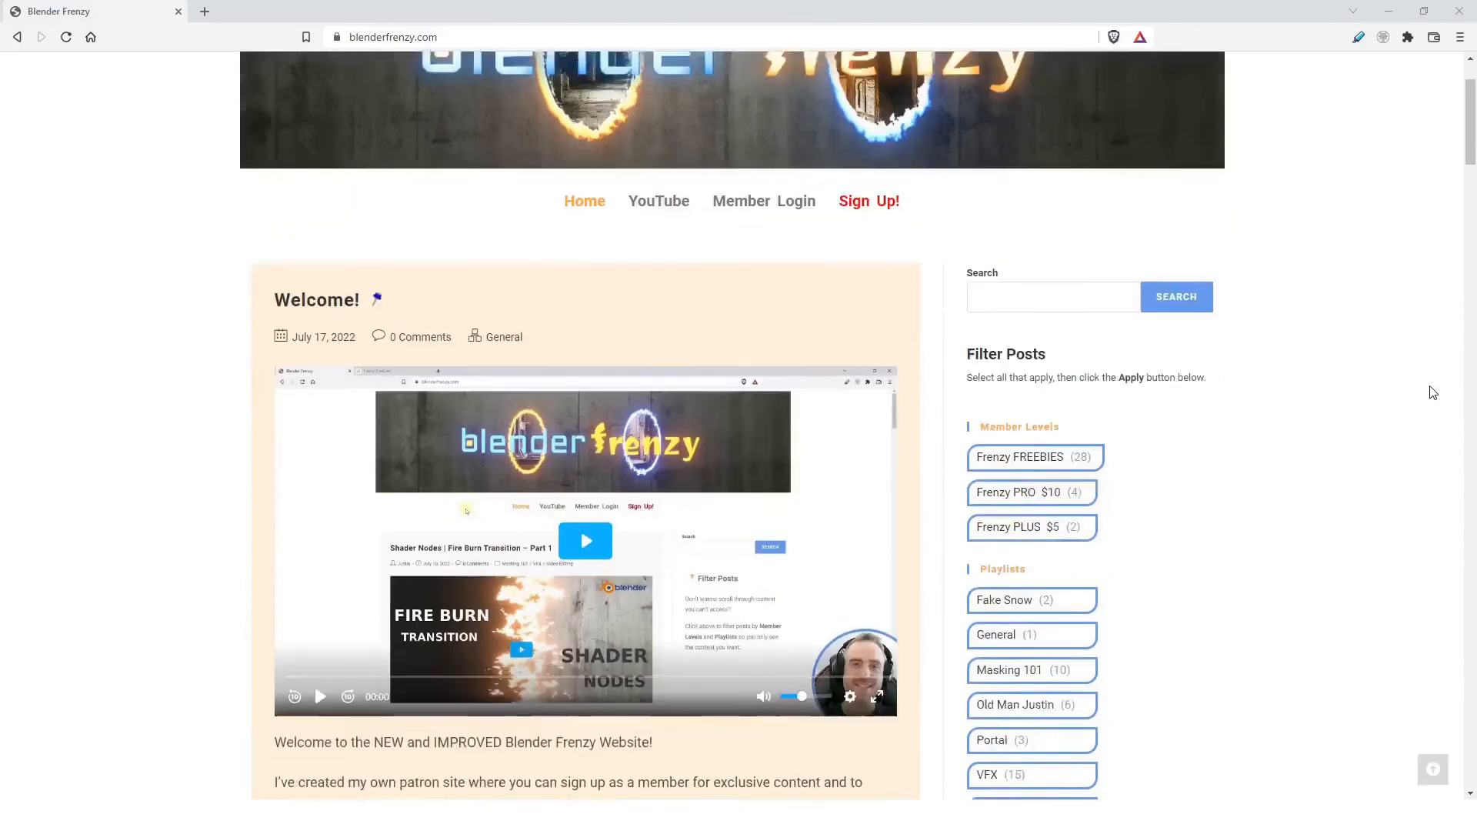
{"action": "scroll", "coordinate": [1433, 393], "scroll_direction": "down", "scroll_amount": 14}
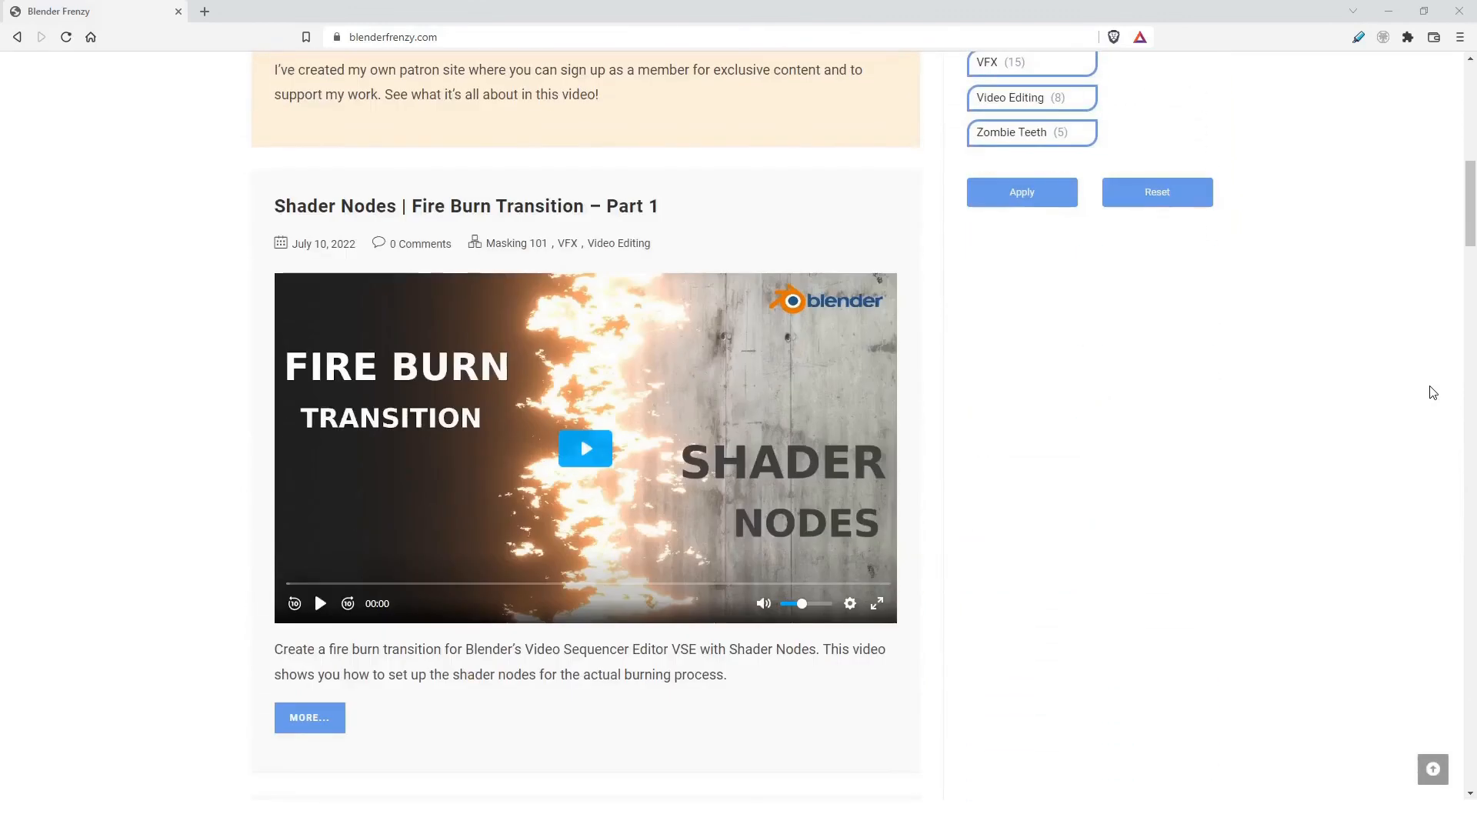
{"action": "scroll", "coordinate": [1433, 393], "scroll_direction": "down", "scroll_amount": 12}
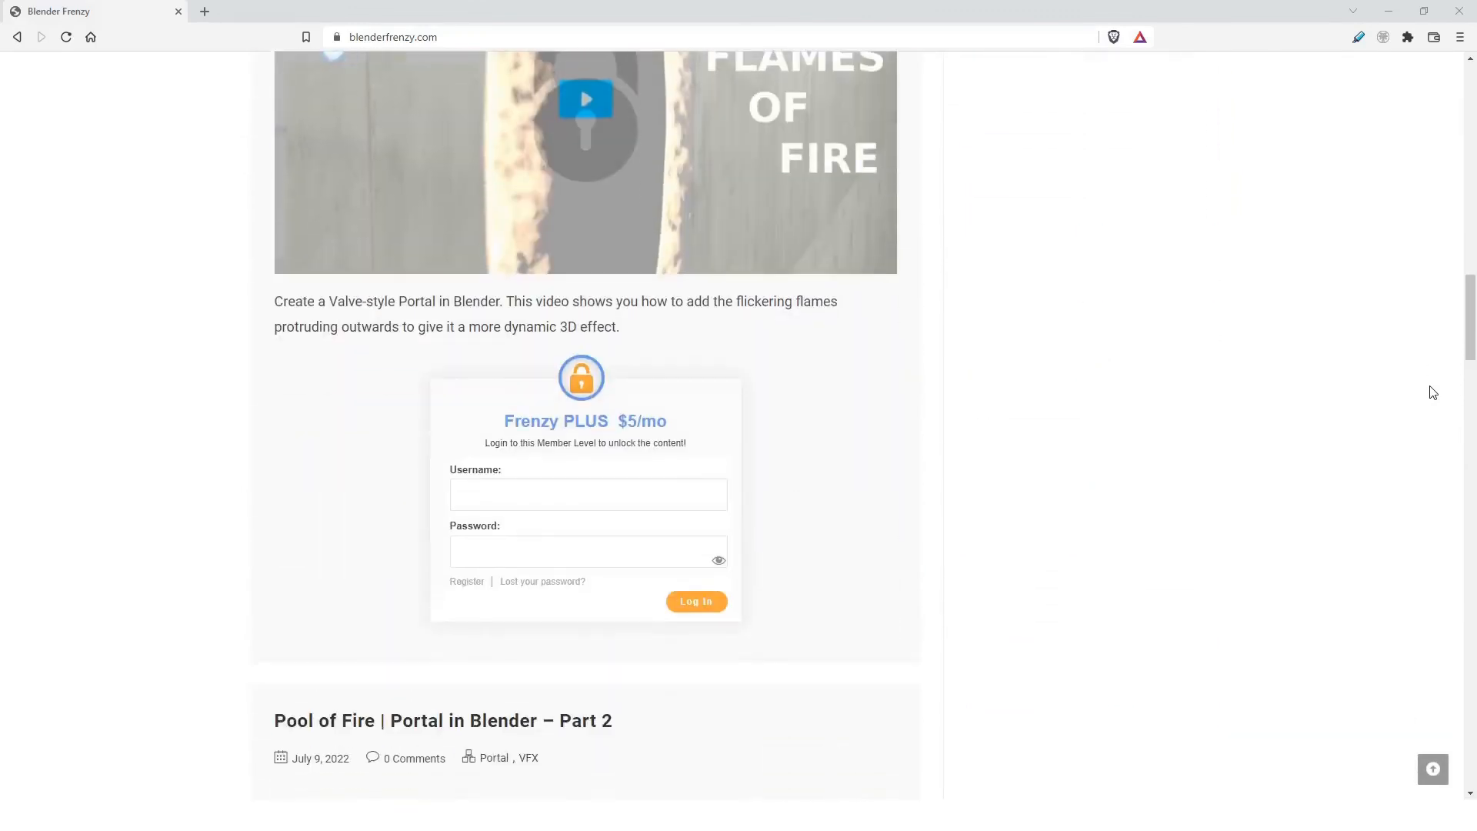
{"action": "scroll", "coordinate": [1433, 392], "scroll_direction": "down", "scroll_amount": 13}
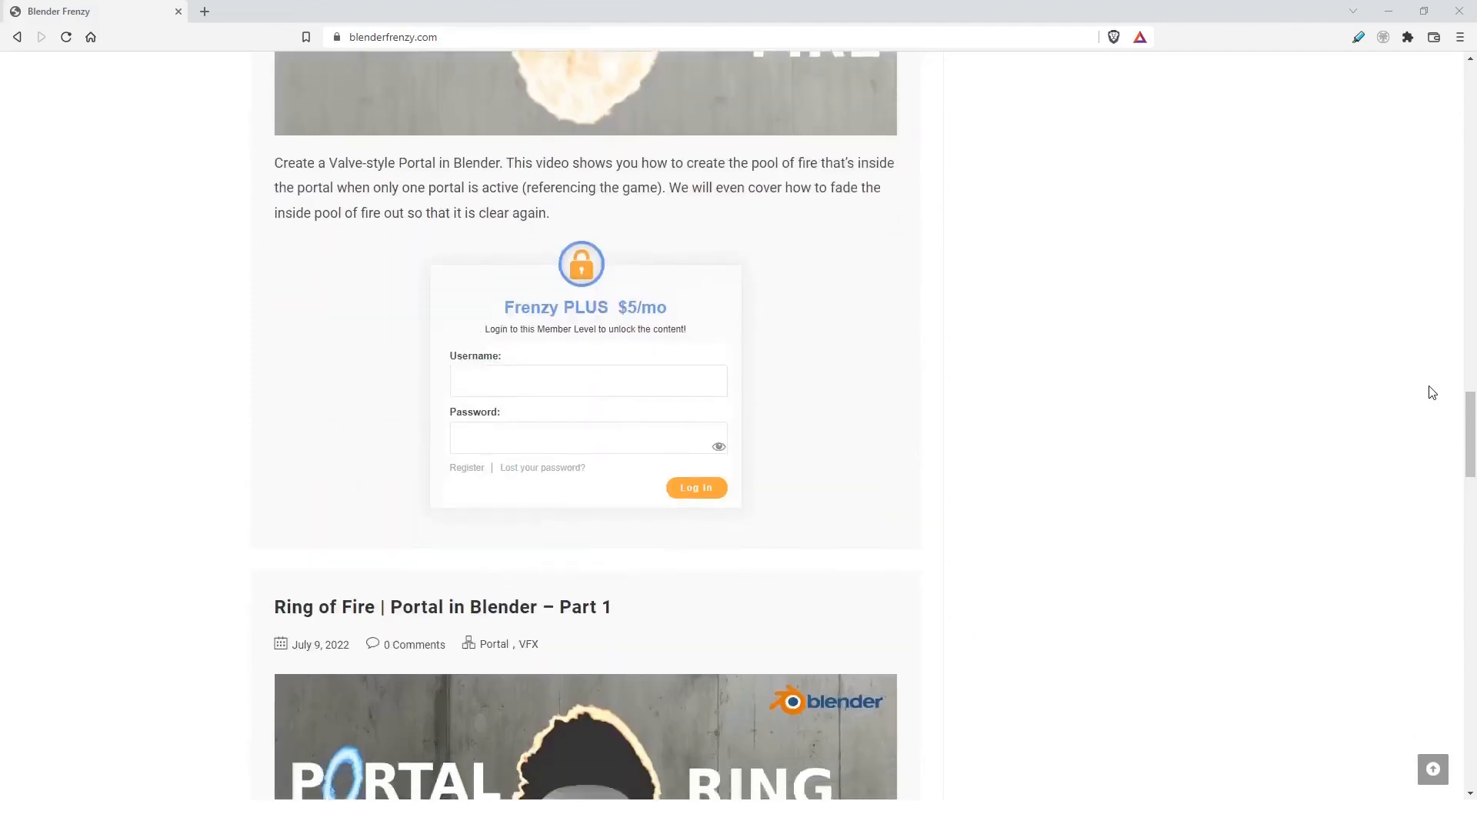
{"action": "scroll", "coordinate": [1433, 392], "scroll_direction": "down", "scroll_amount": 6}
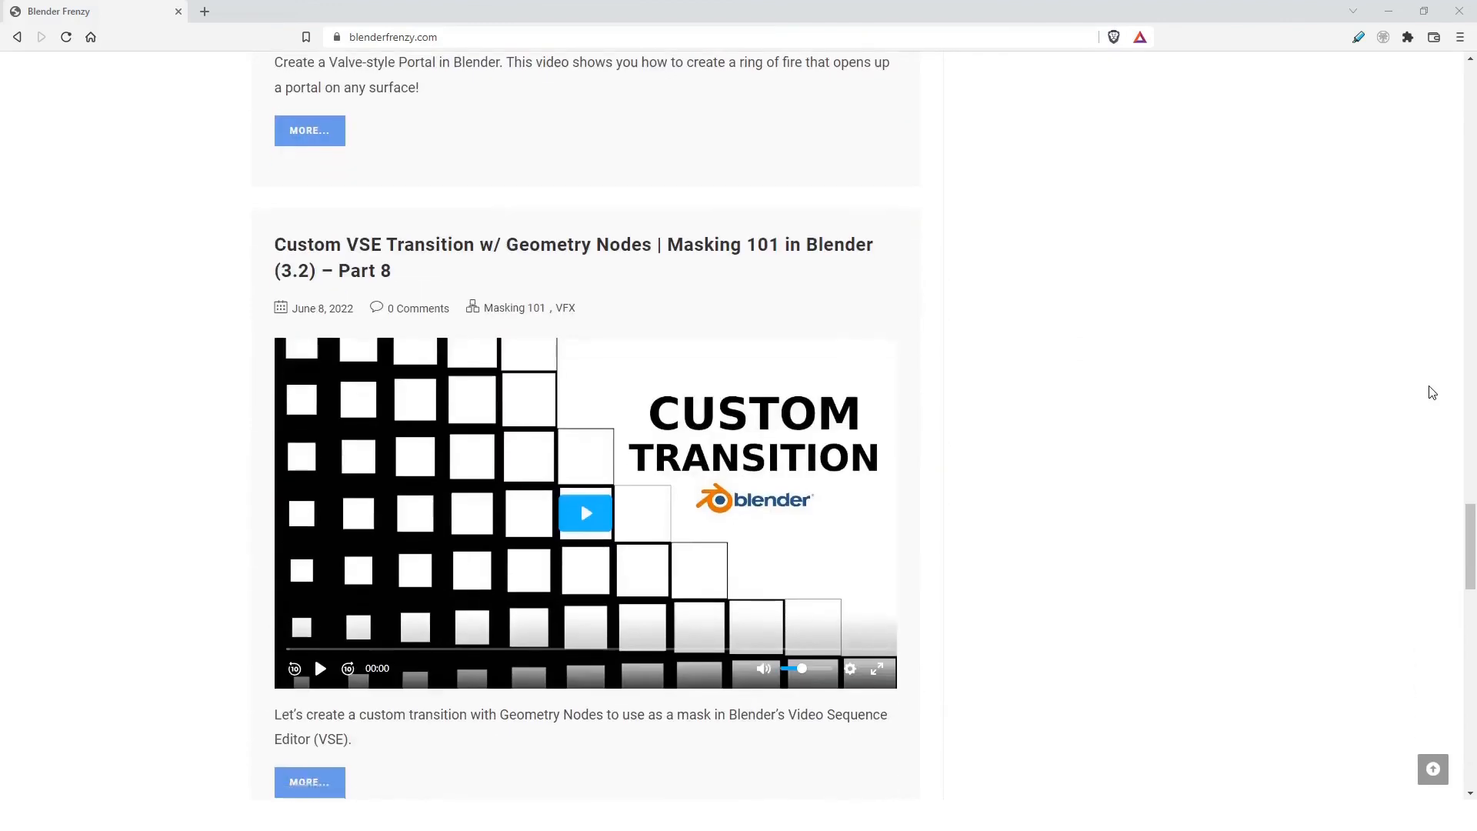
Step: Expand the Custom VSE Transition post and examine its full description and freebie download section
{"action": "scroll", "coordinate": [1433, 392], "scroll_direction": "down", "scroll_amount": 3}
{"action": "left_click", "coordinate": [322, 577]}
{"action": "scroll", "coordinate": [322, 577], "scroll_direction": "down", "scroll_amount": 6}
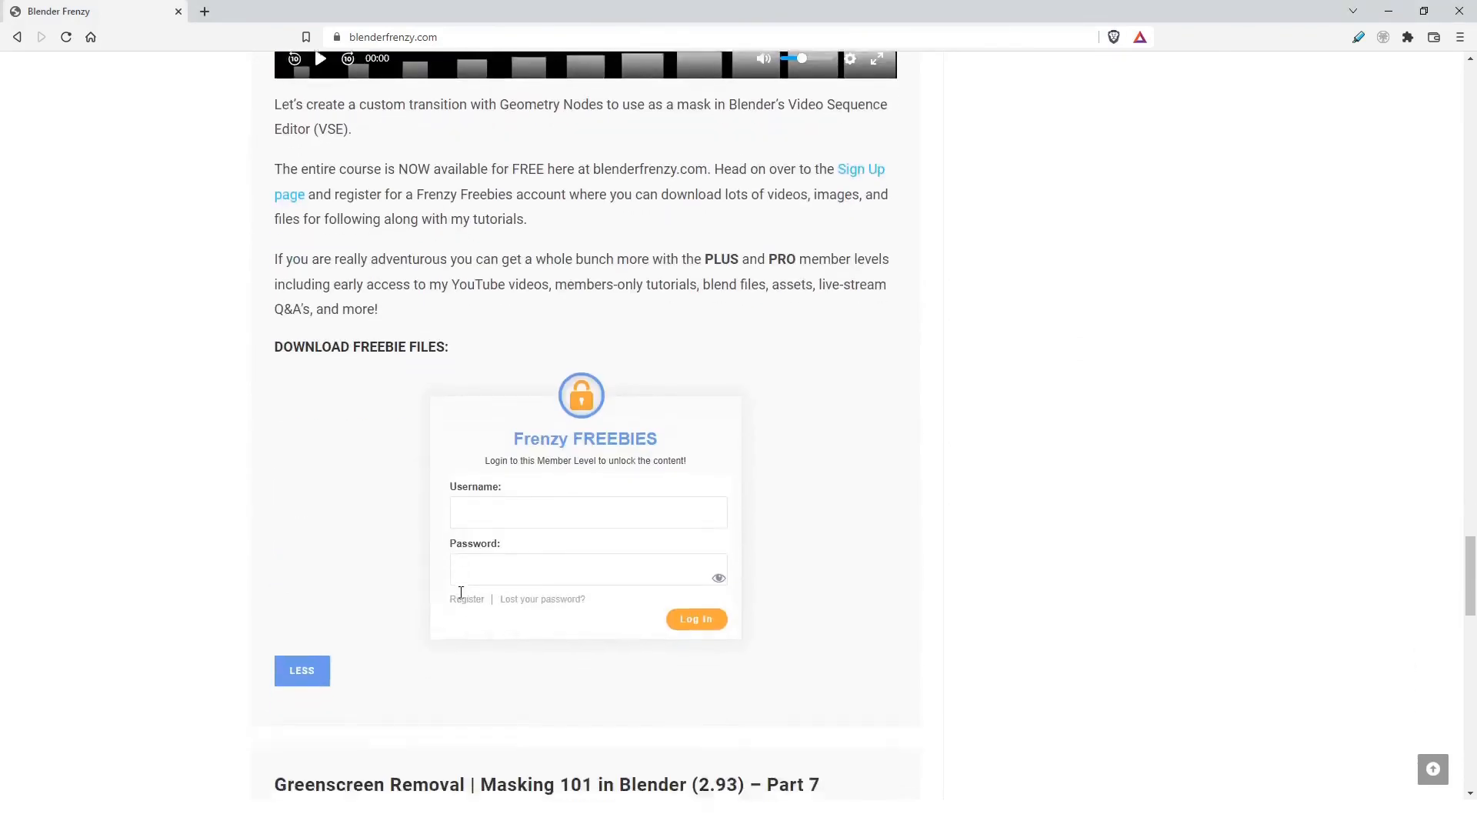
{"action": "scroll", "coordinate": [851, 488], "scroll_direction": "down", "scroll_amount": 17}
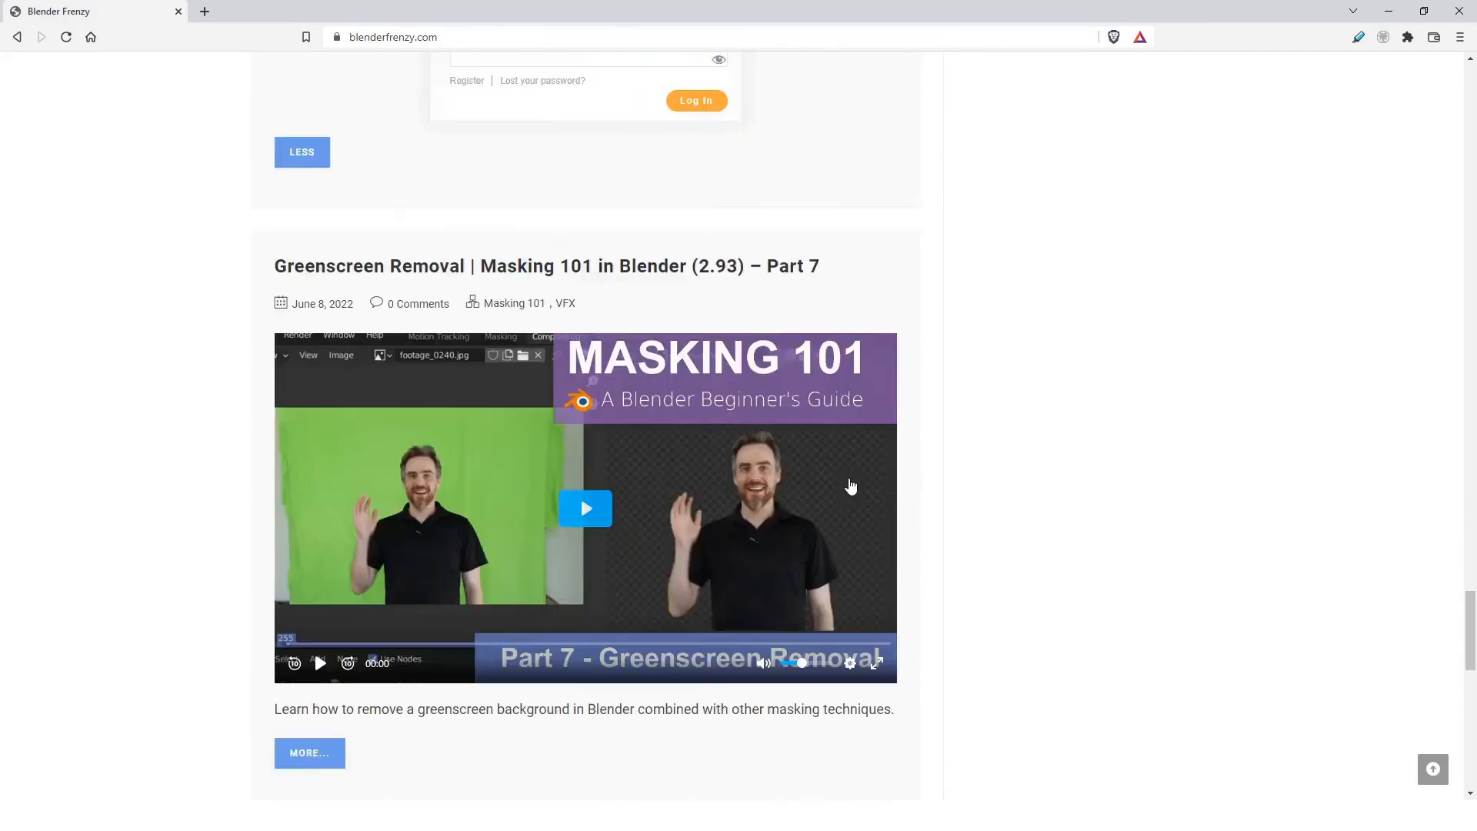
Step: Return to the top of the site and open the Sign Up page to examine the Frenzy FREEBIES, PLUS and PRO plans
{"action": "left_click", "coordinate": [1432, 769]}
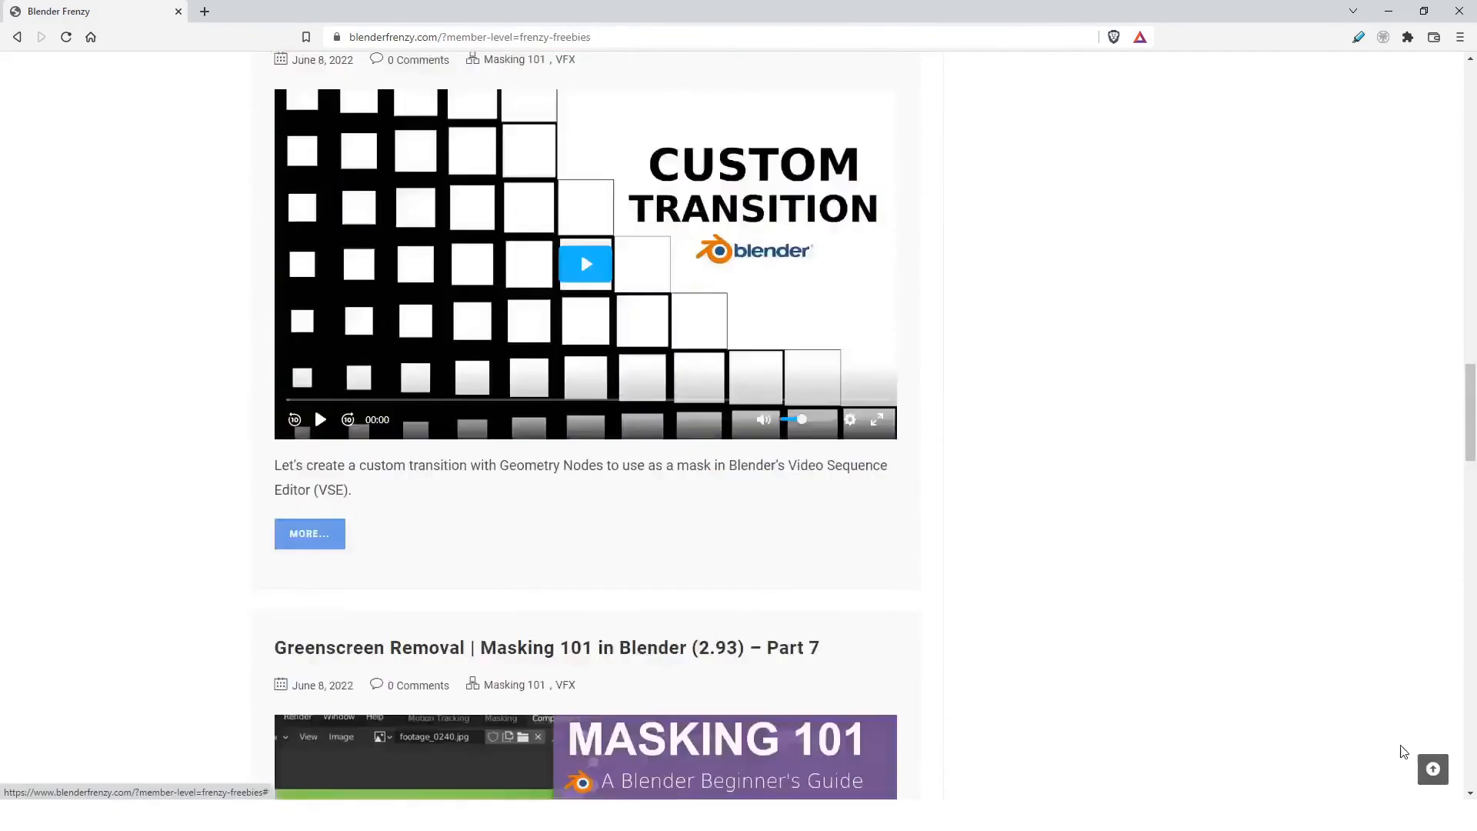
{"action": "left_click", "coordinate": [863, 339]}
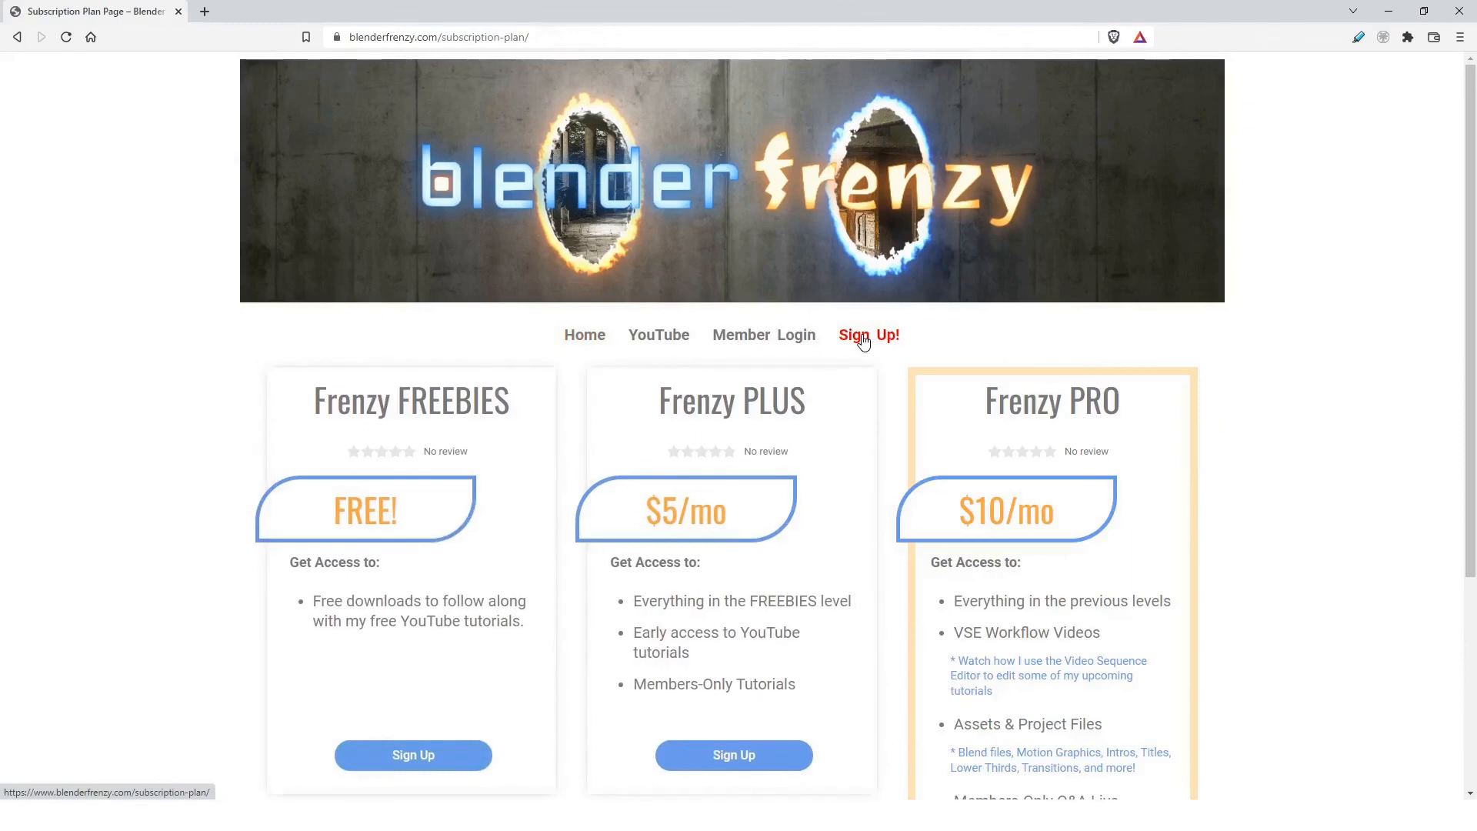
{"action": "scroll", "coordinate": [1255, 432], "scroll_direction": "down", "scroll_amount": 3}
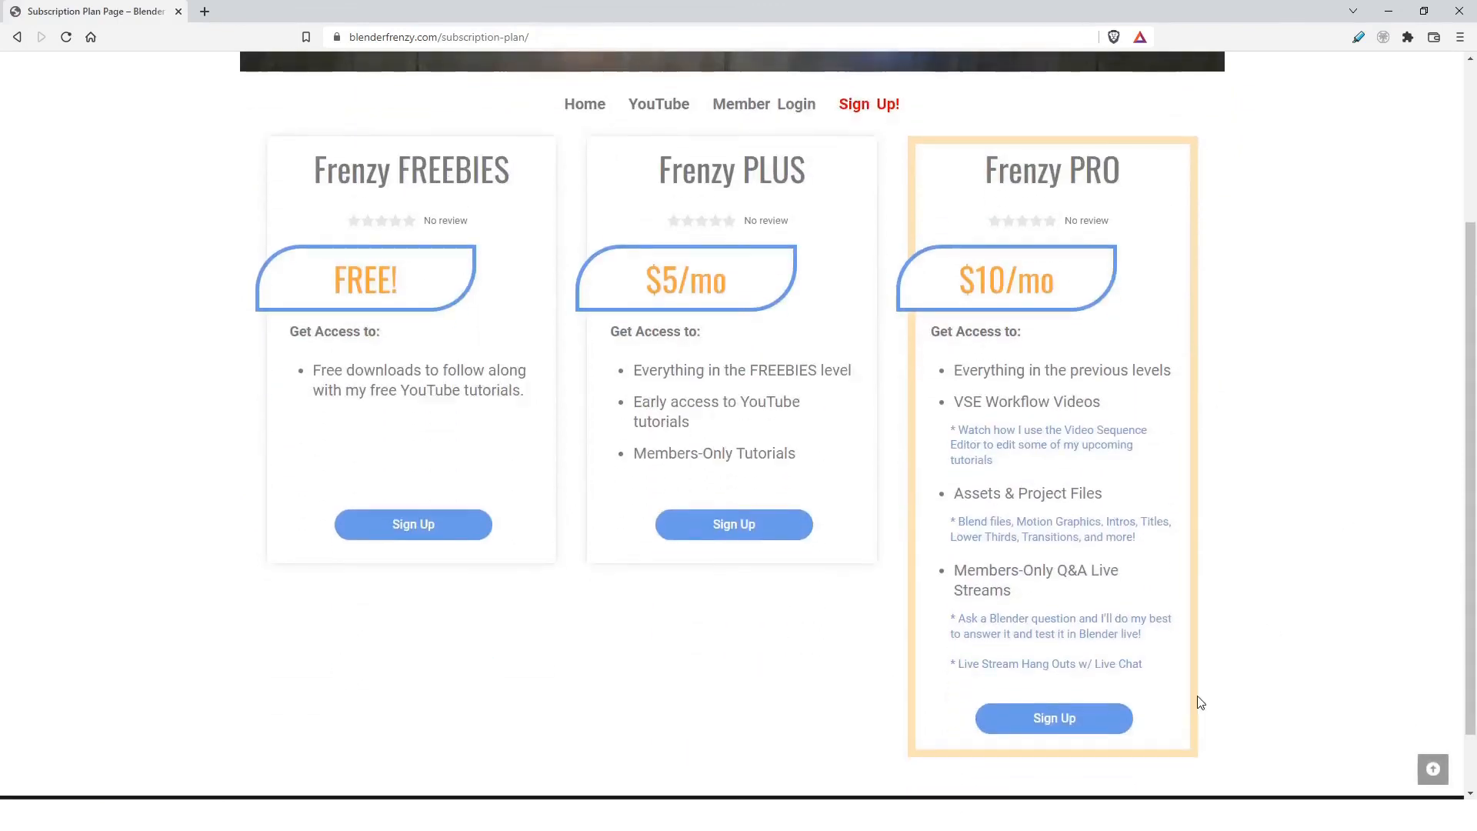